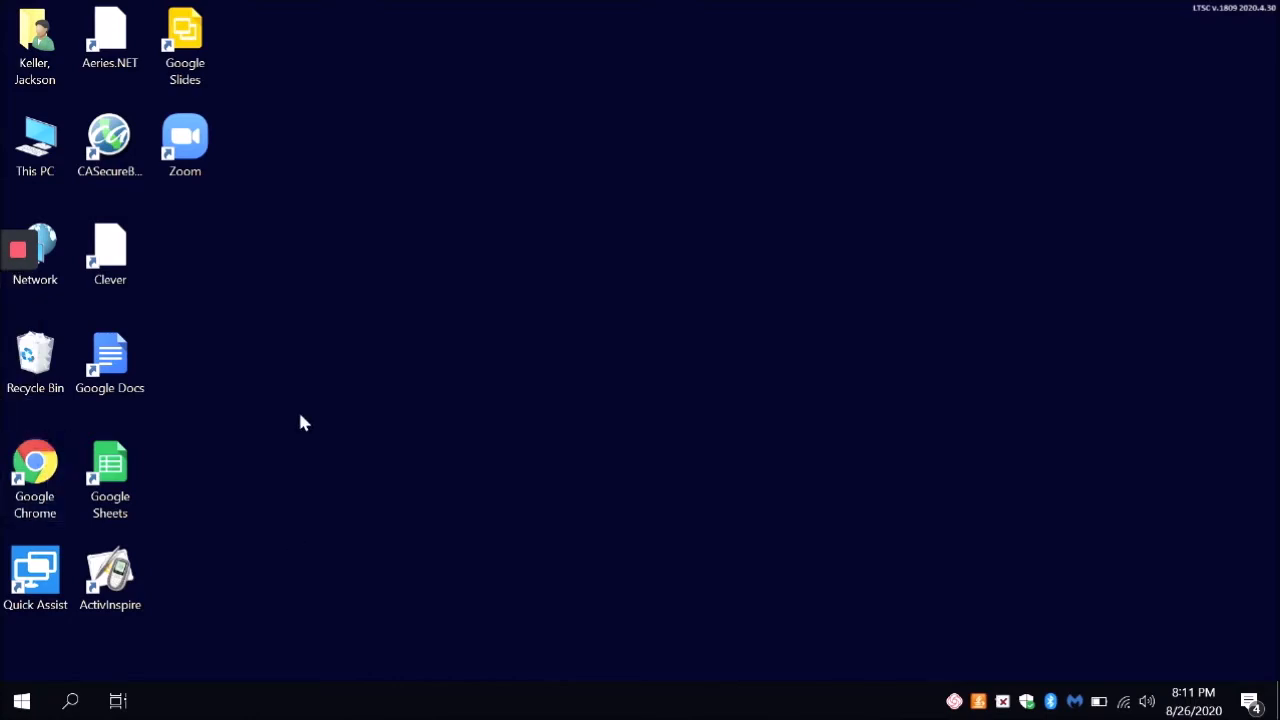
# Step: Launch Google Chrome from the desktop
pyautogui.click(27, 480)
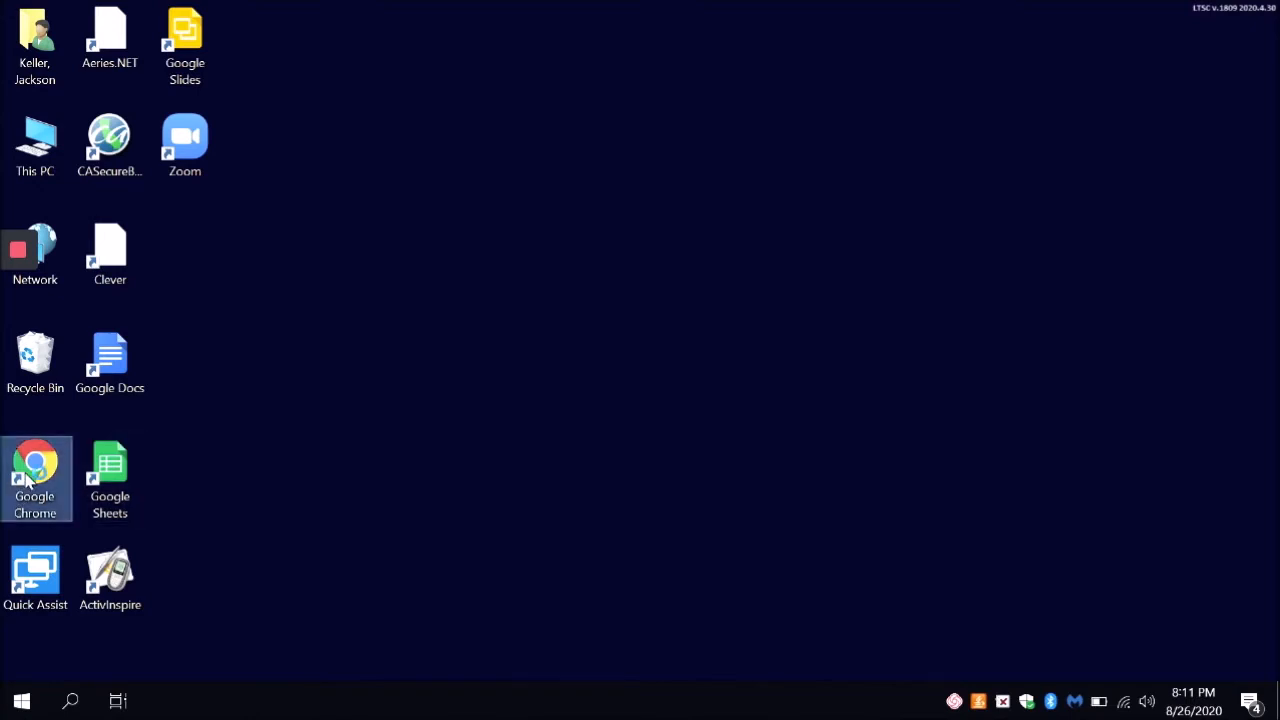
pyautogui.doubleClick(27, 480)
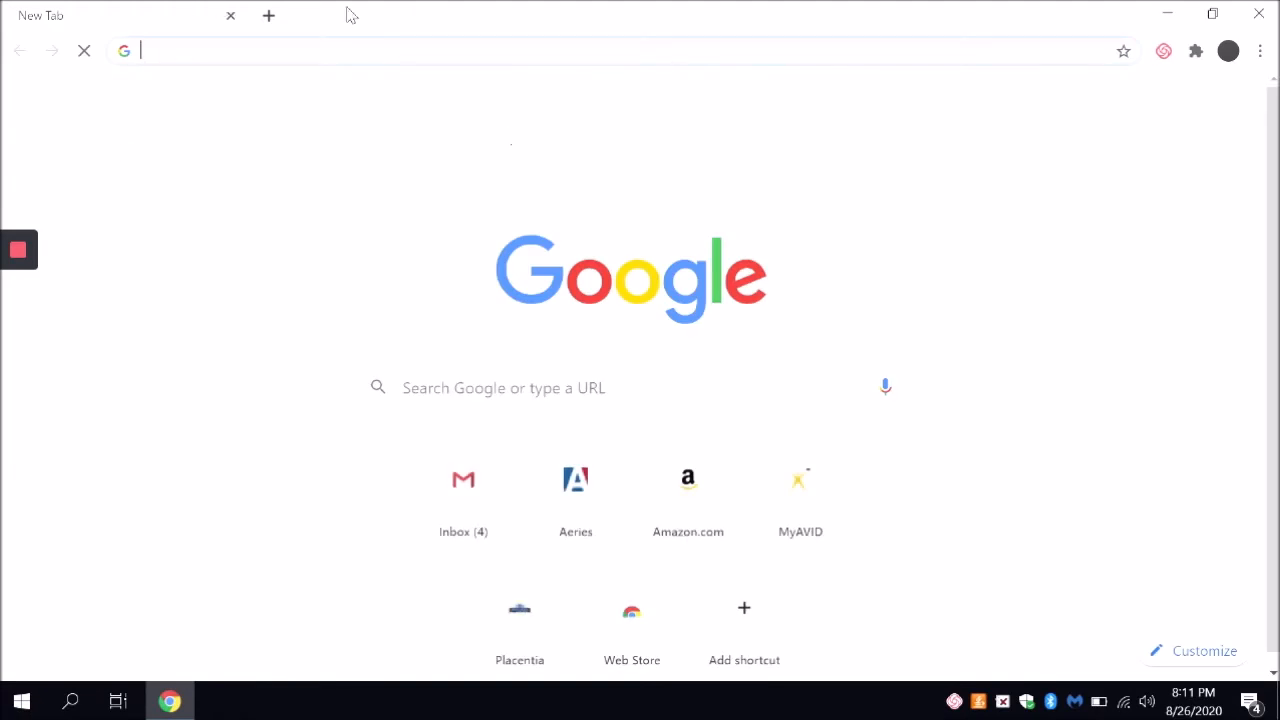
pyautogui.click(268, 16)
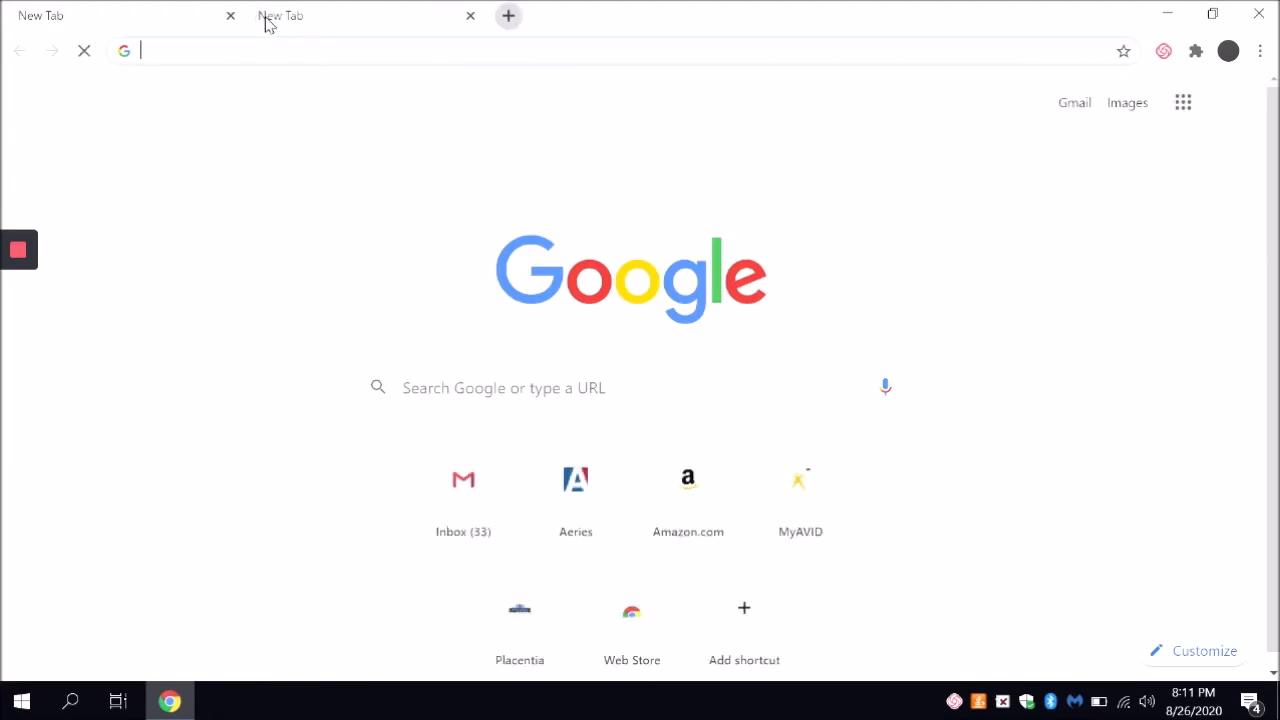
pyautogui.write('zoom')
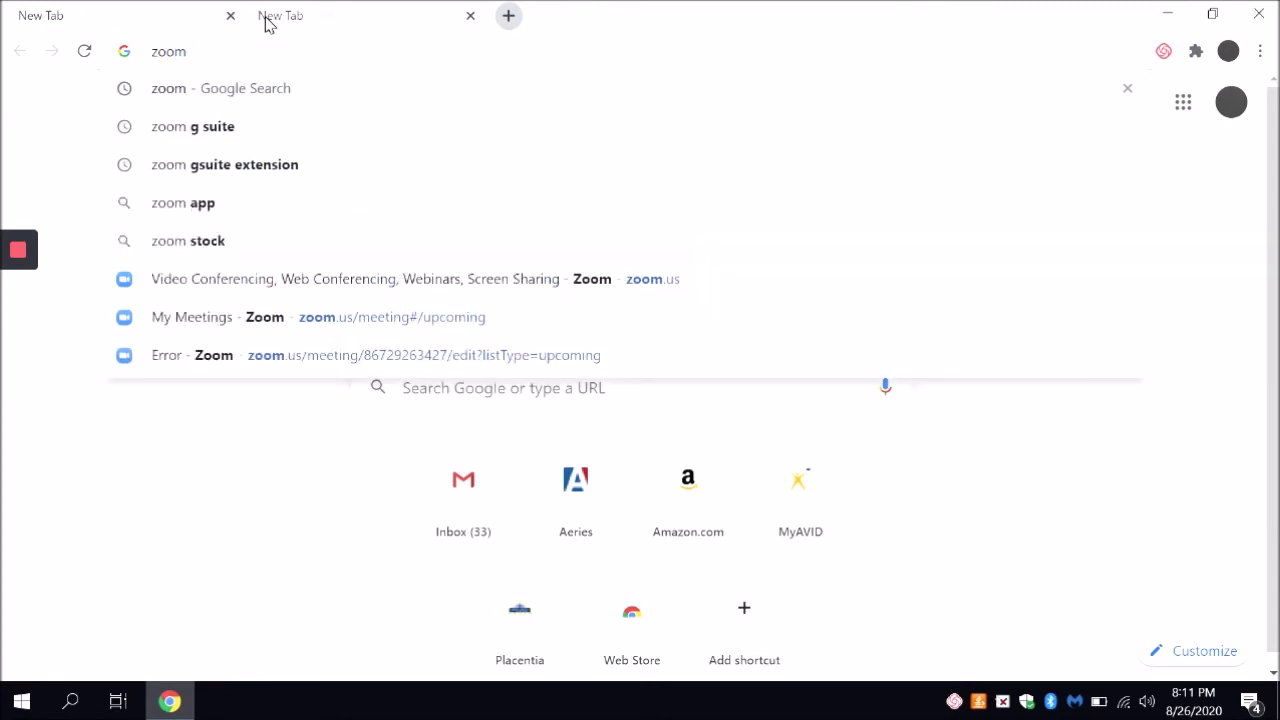
pyautogui.click(147, 10)
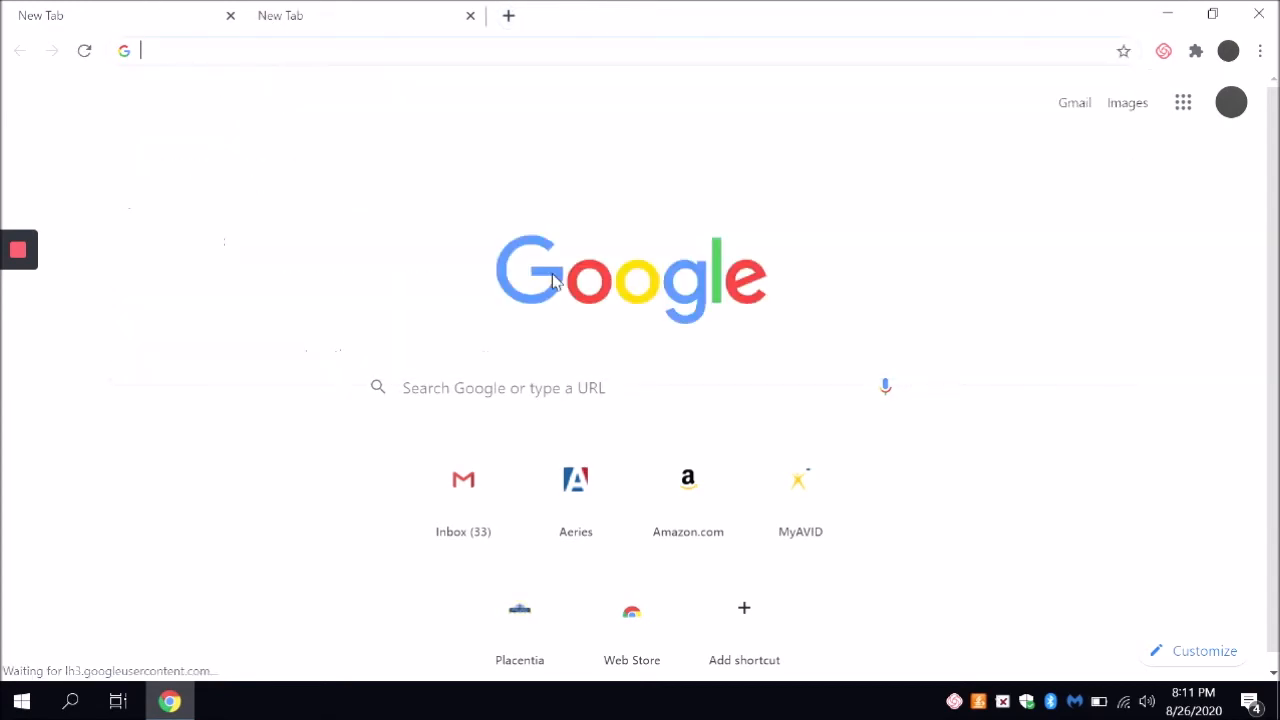
# Step: Search Google for "zoom gsuite extension" and open the Zoom for GSuite listing in the G Suite Marketplace
pyautogui.click(614, 388)
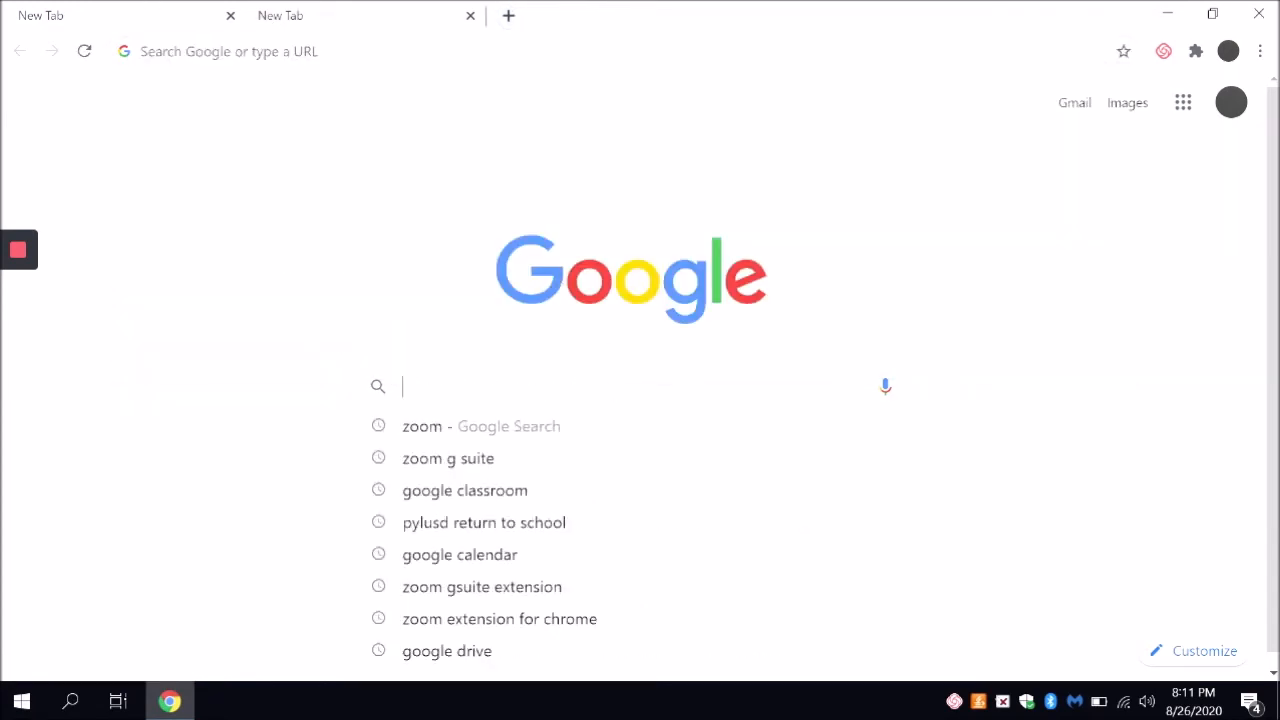
pyautogui.write('zoom gs')
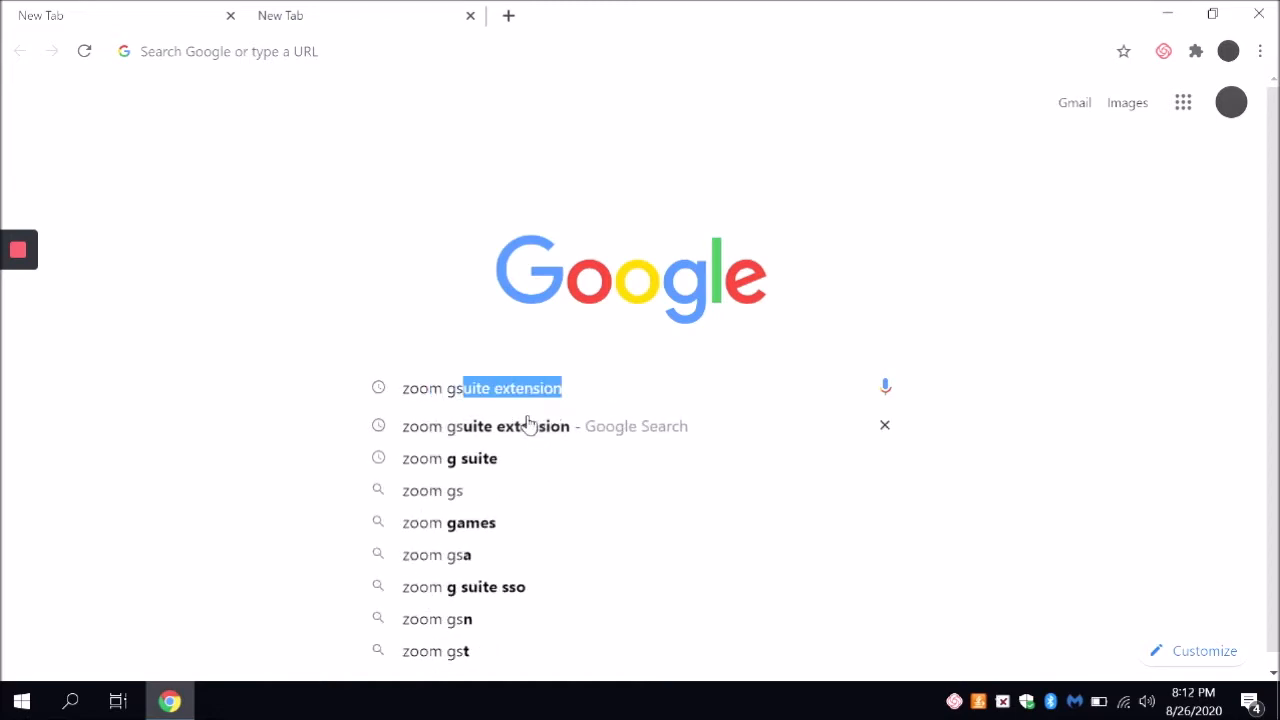
pyautogui.click(530, 424)
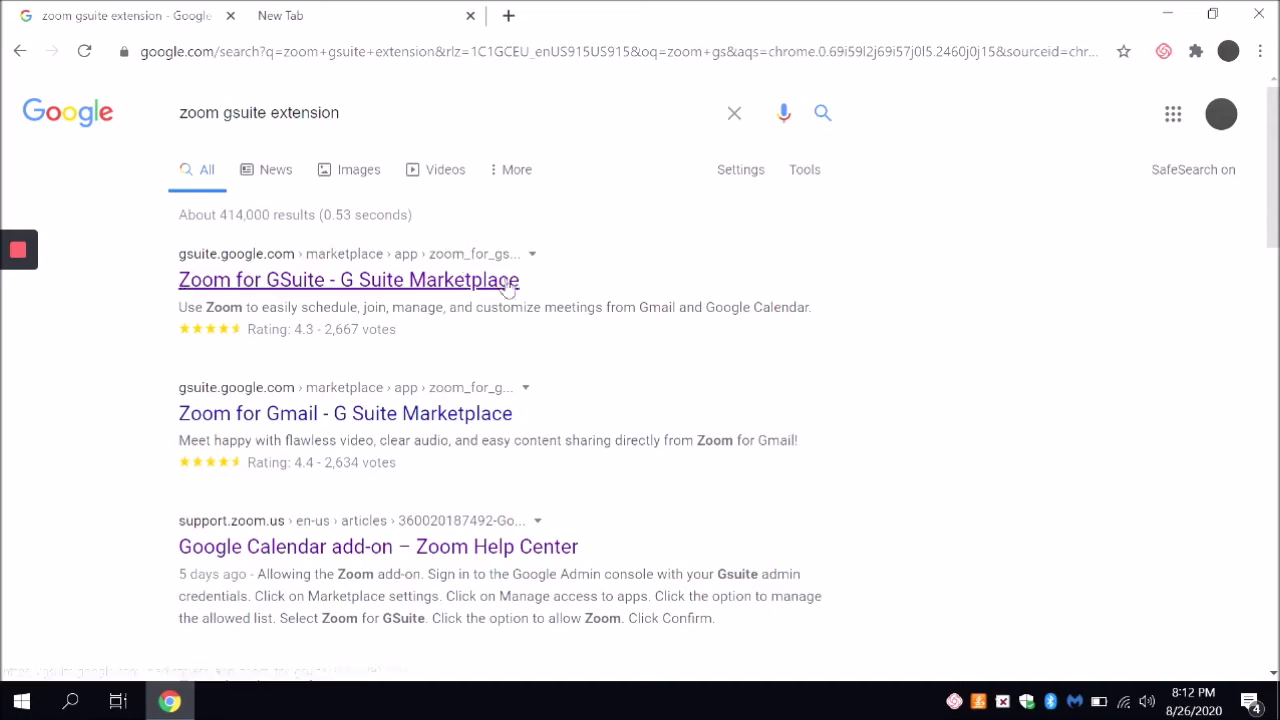
pyautogui.click(447, 285)
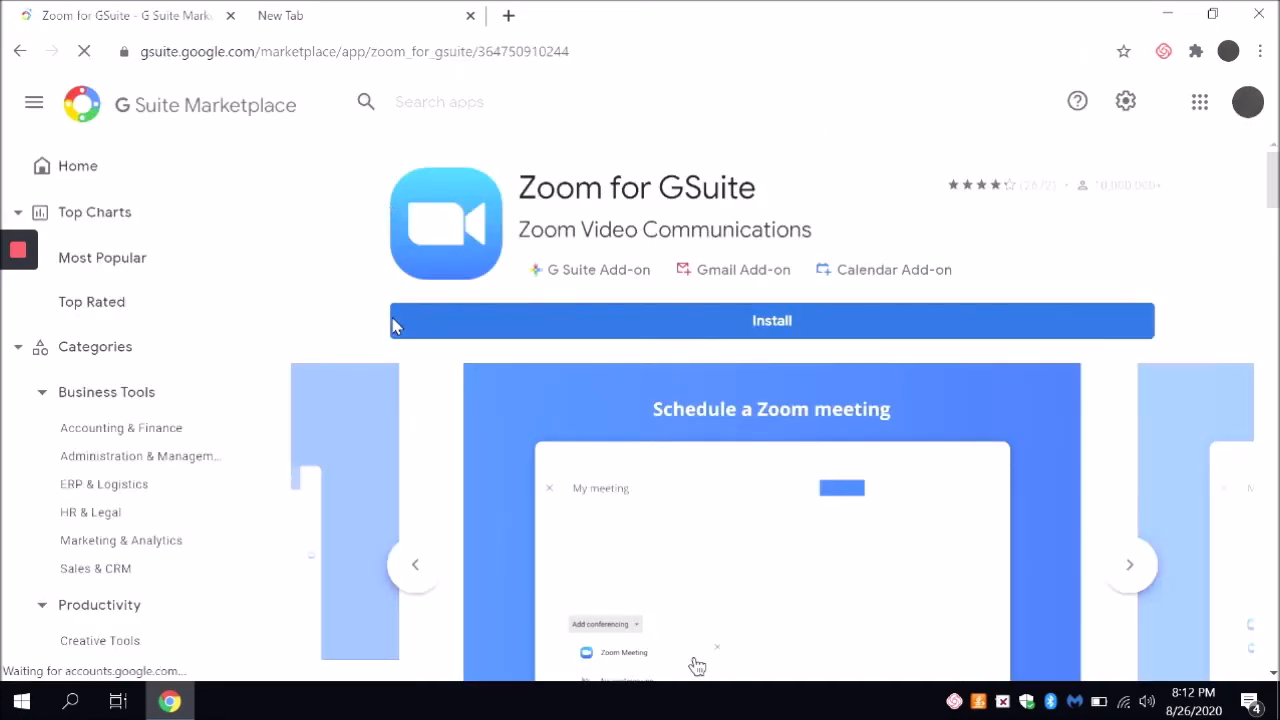
pyautogui.click(20, 51)
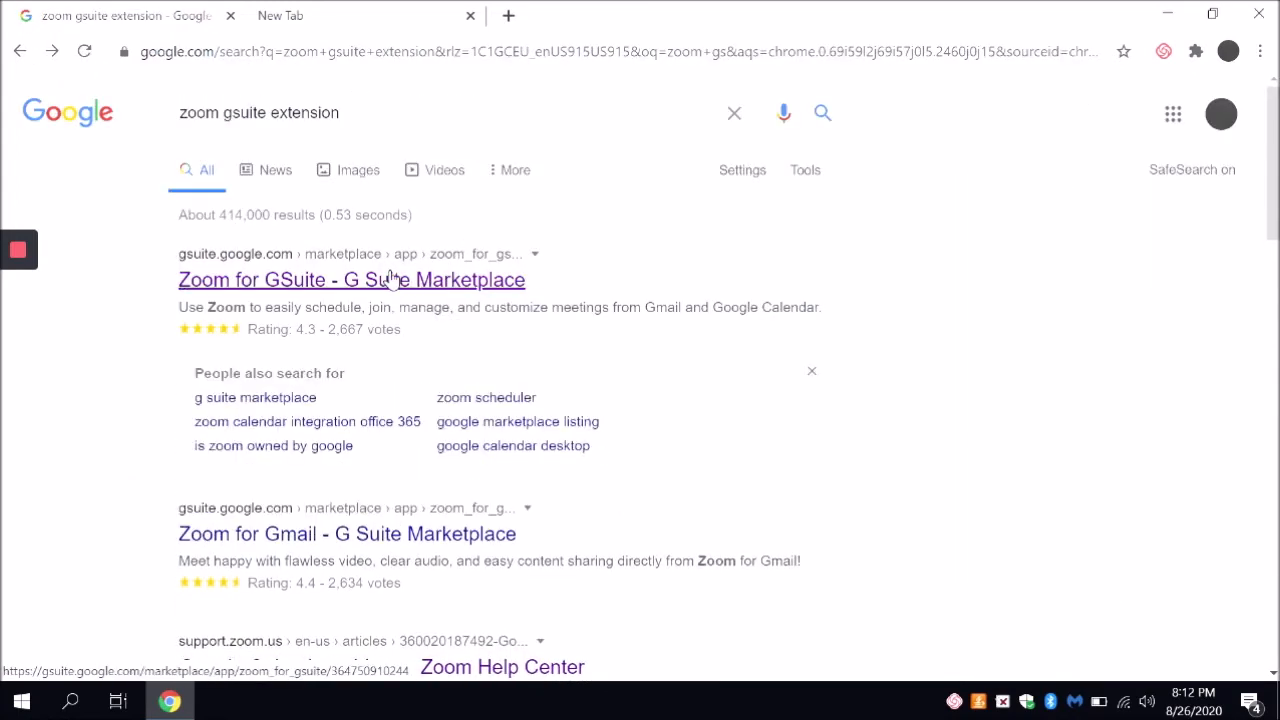
pyautogui.click(392, 281)
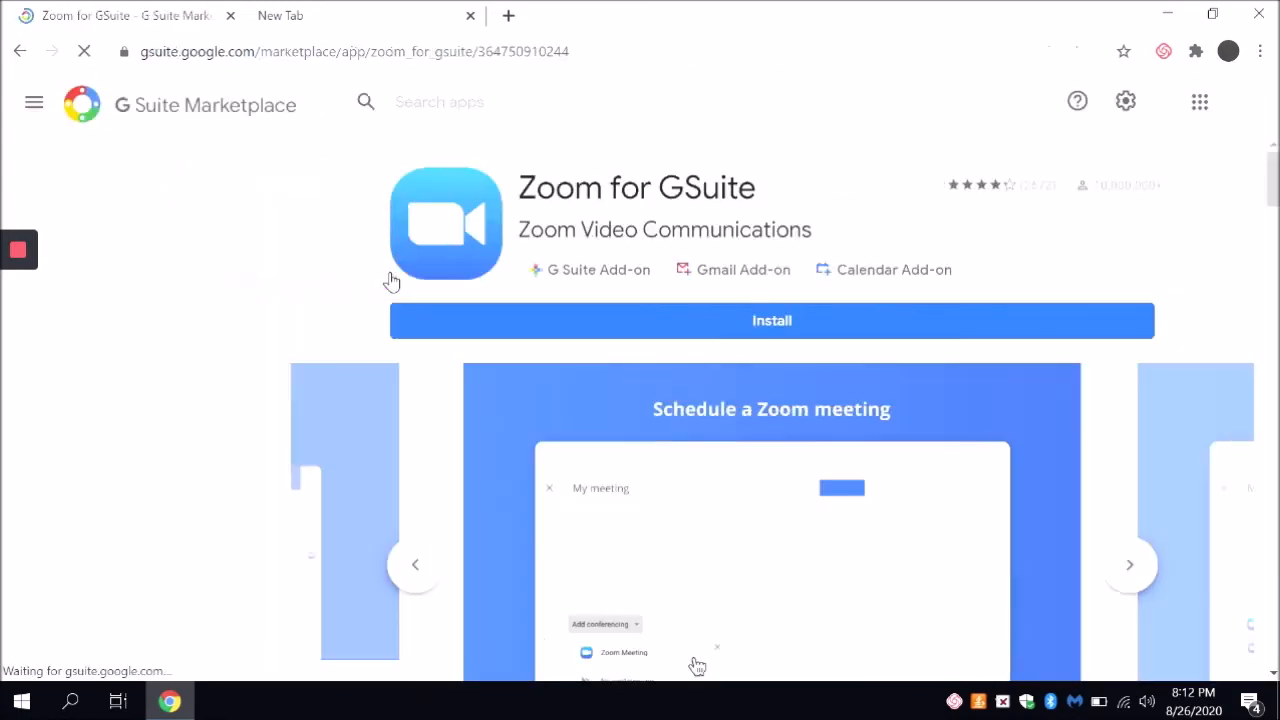
# Step: Install the Zoom for GSuite add-on, choosing the pylusd.org account and granting the requested permissions
pyautogui.click(722, 318)
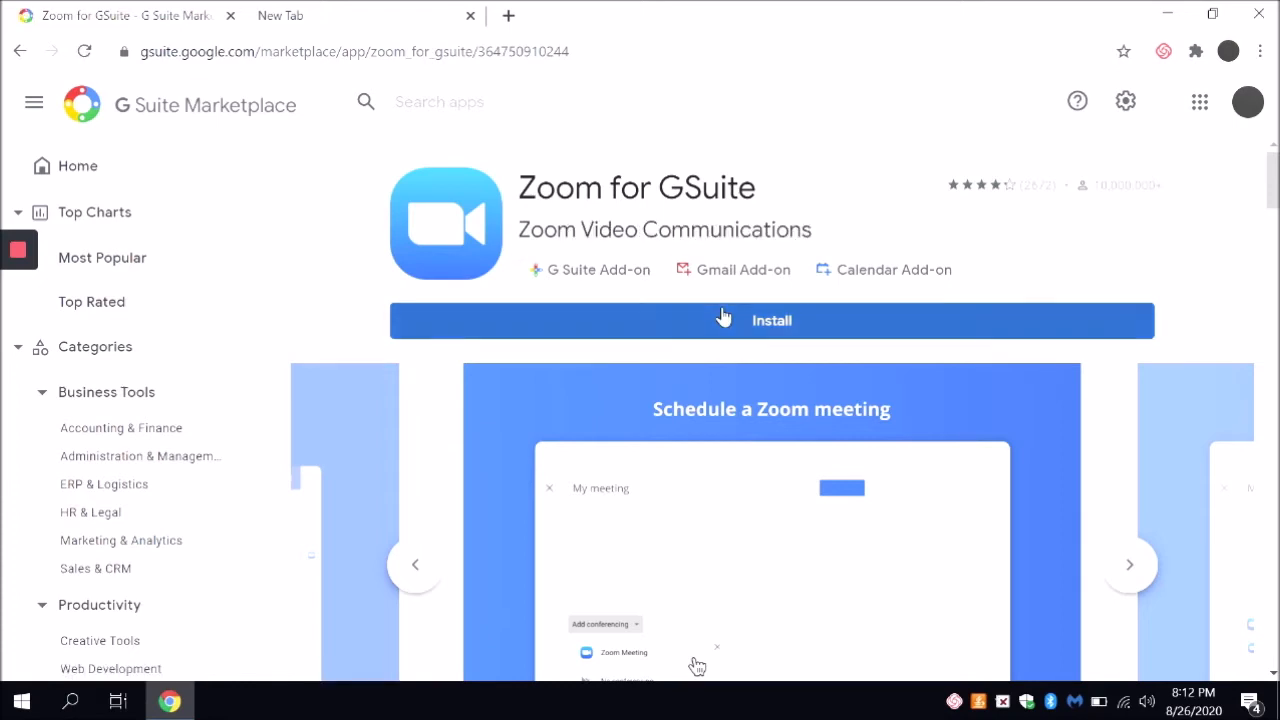
pyautogui.click(785, 494)
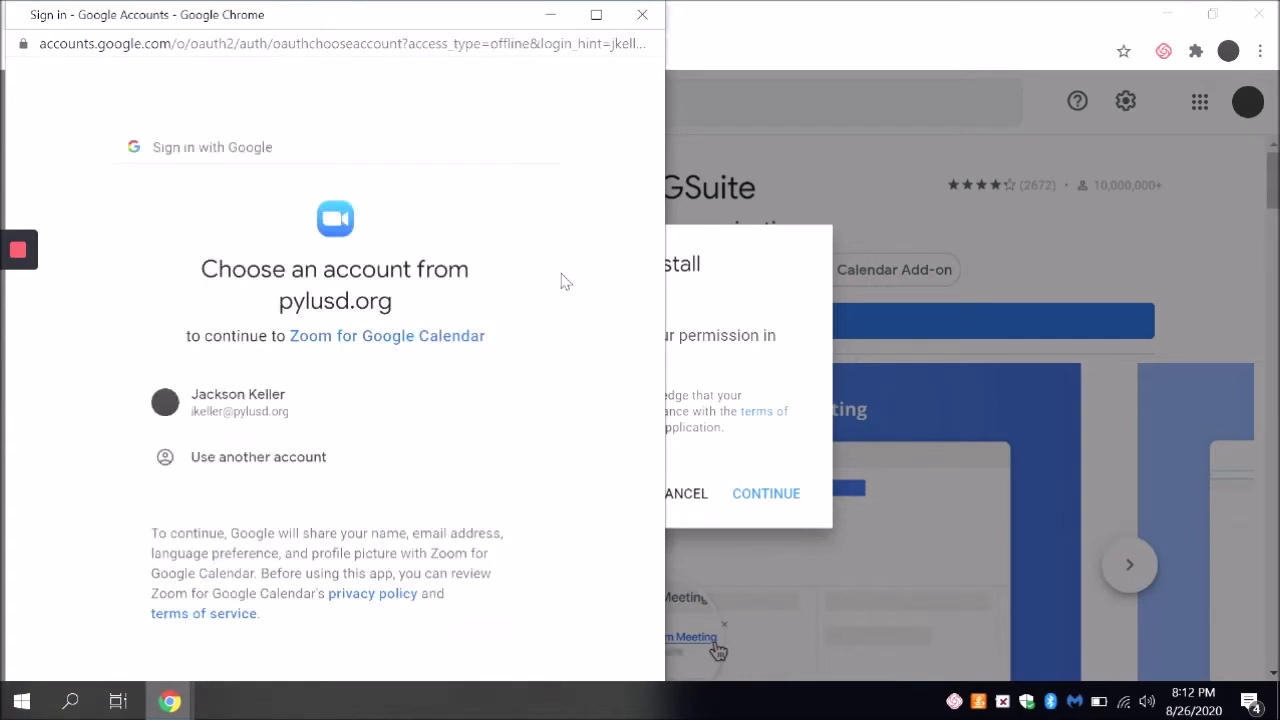
pyautogui.click(330, 402)
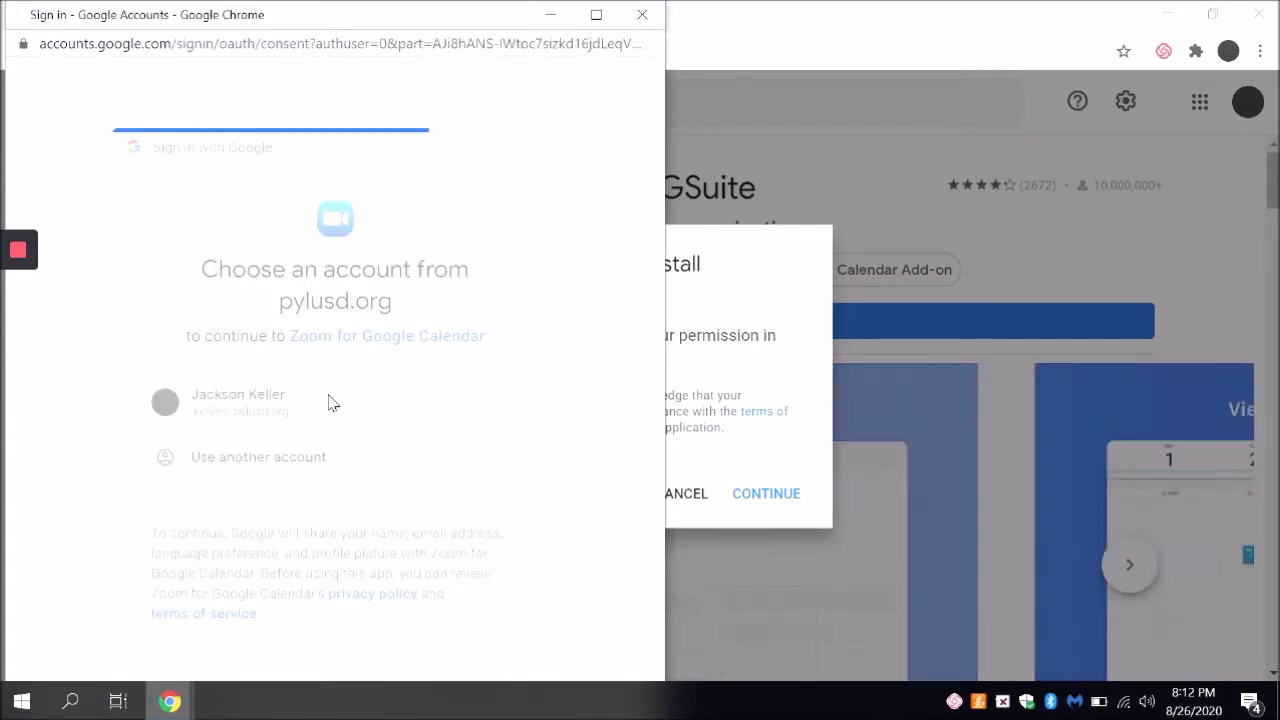
pyautogui.scroll(-5, 335, 405)
pyautogui.click(455, 598)
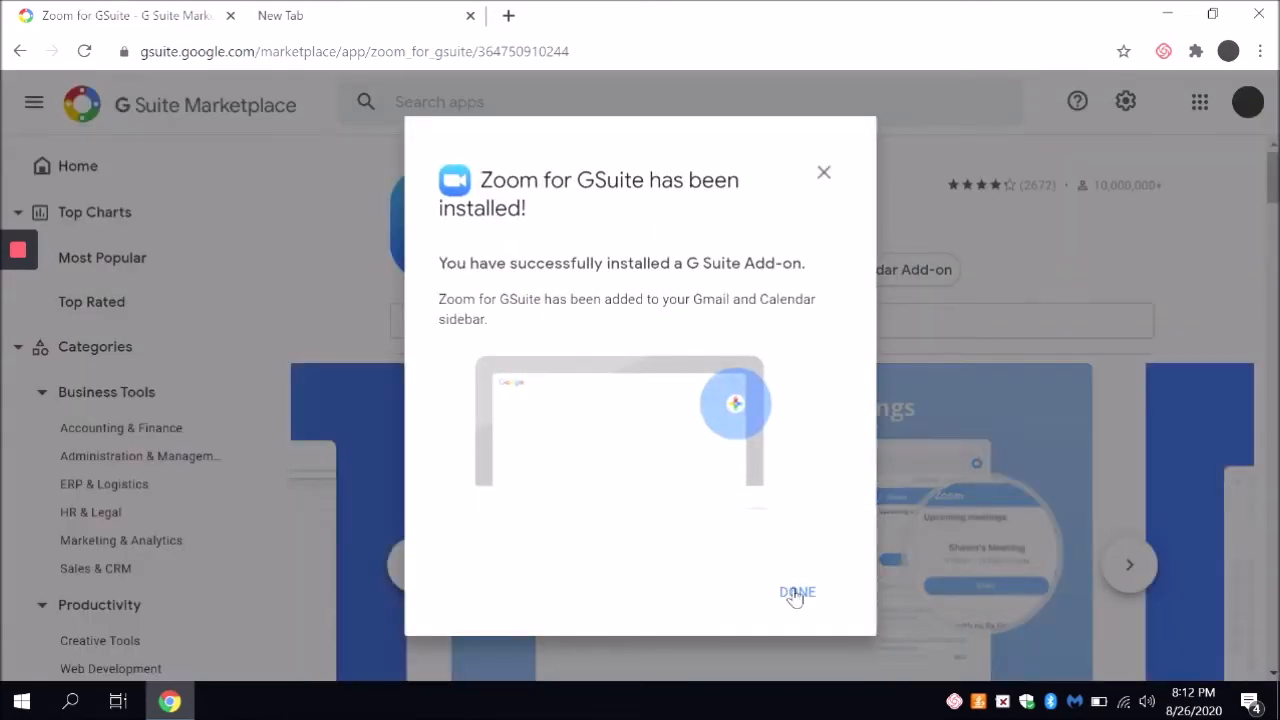
pyautogui.click(794, 594)
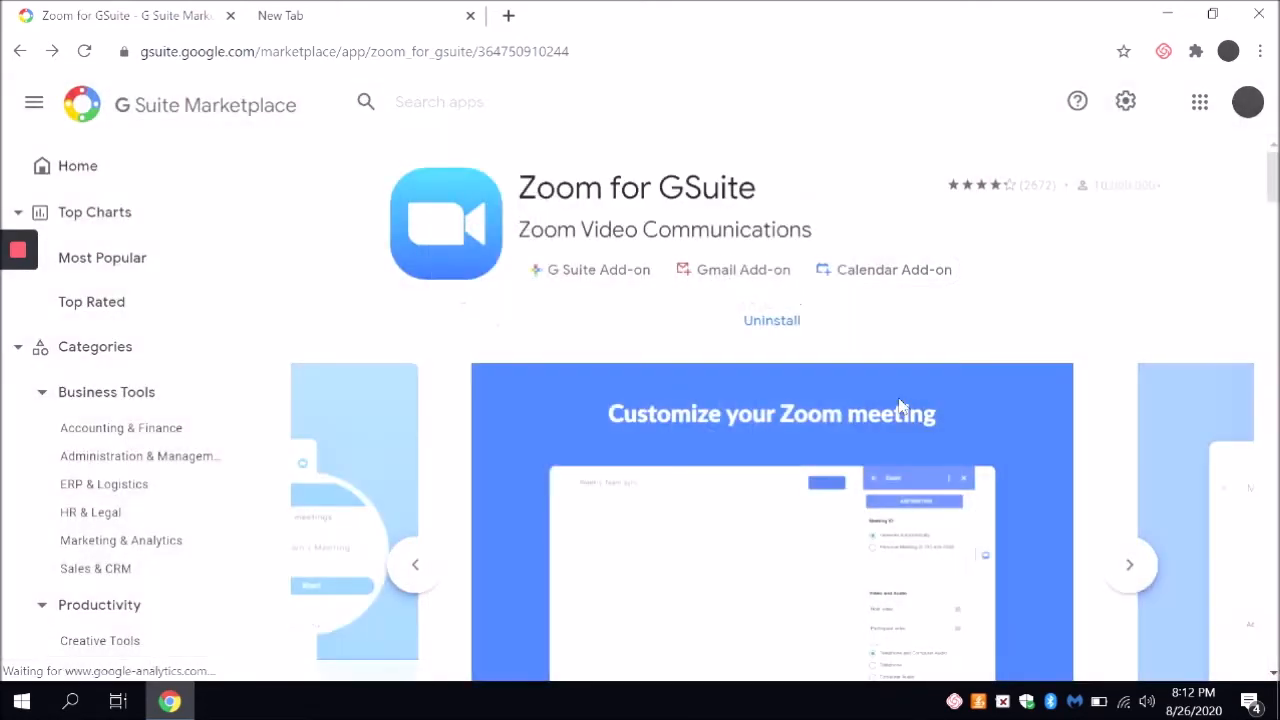
# Step: Close and relaunch Google Chrome, search for "google calendar" and open Google Calendar
pyautogui.click(1257, 14)
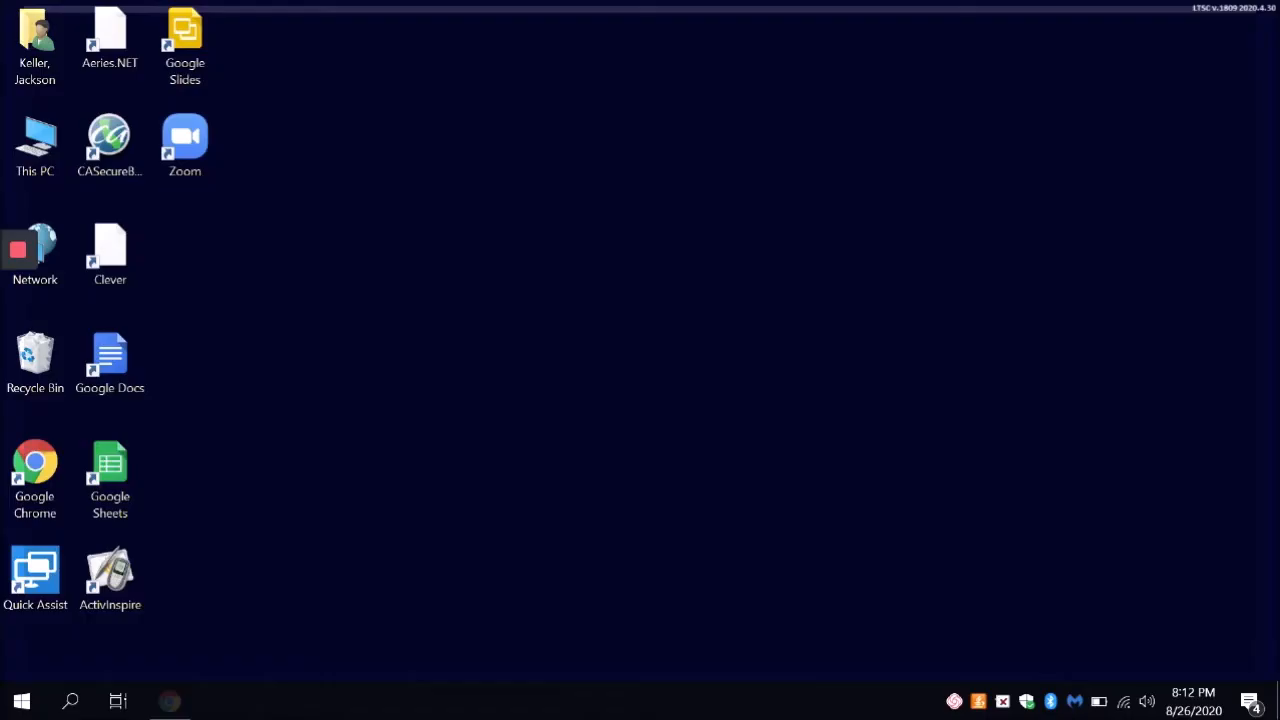
pyautogui.click(29, 484)
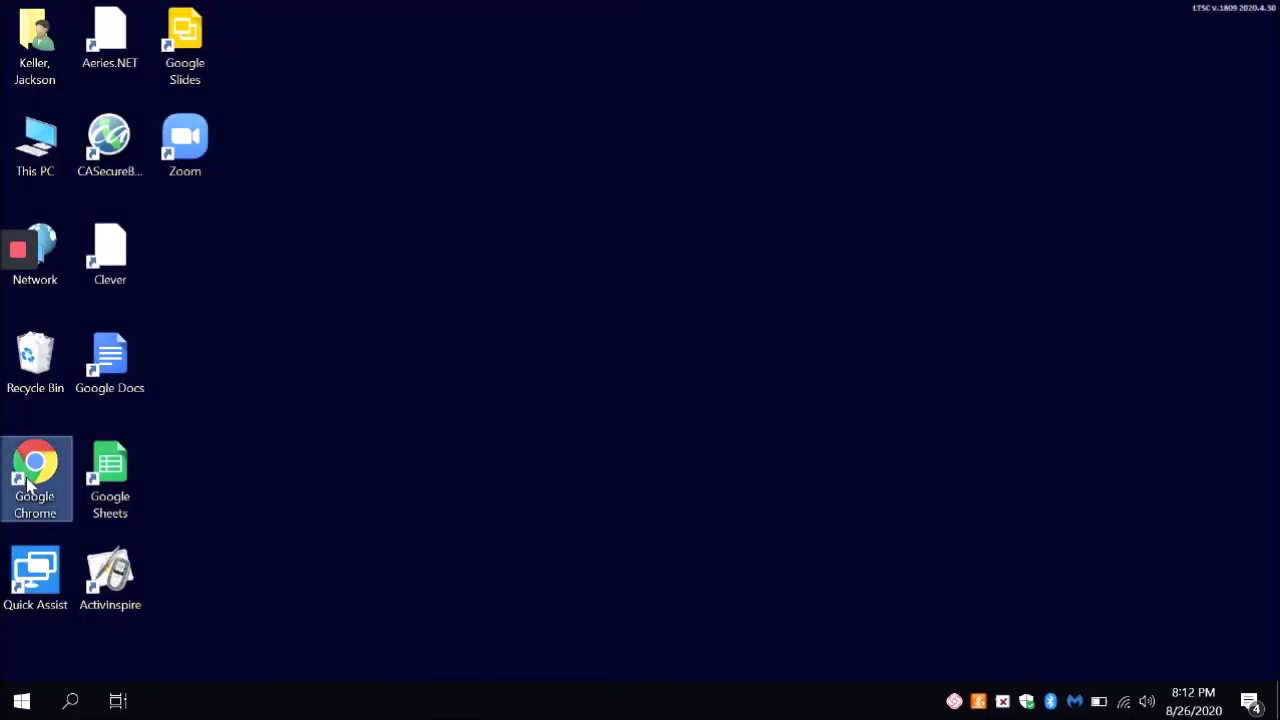
pyautogui.doubleClick(30, 480)
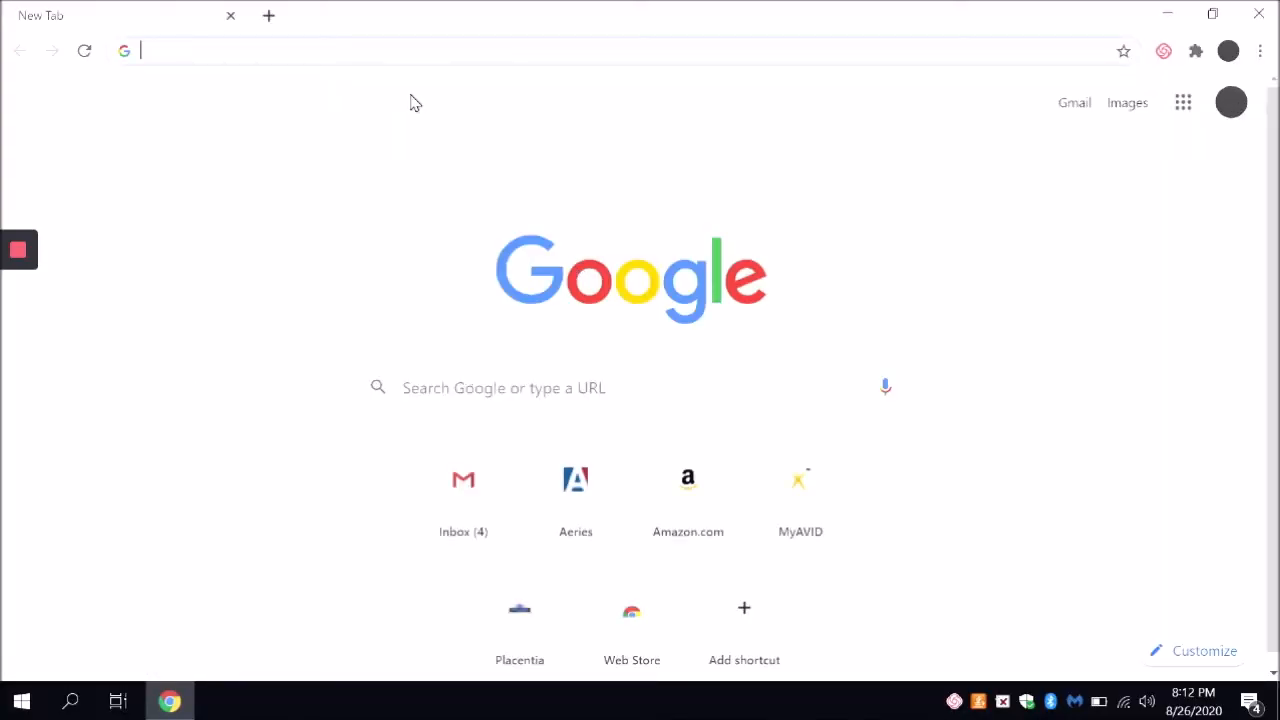
pyautogui.write('google calend')
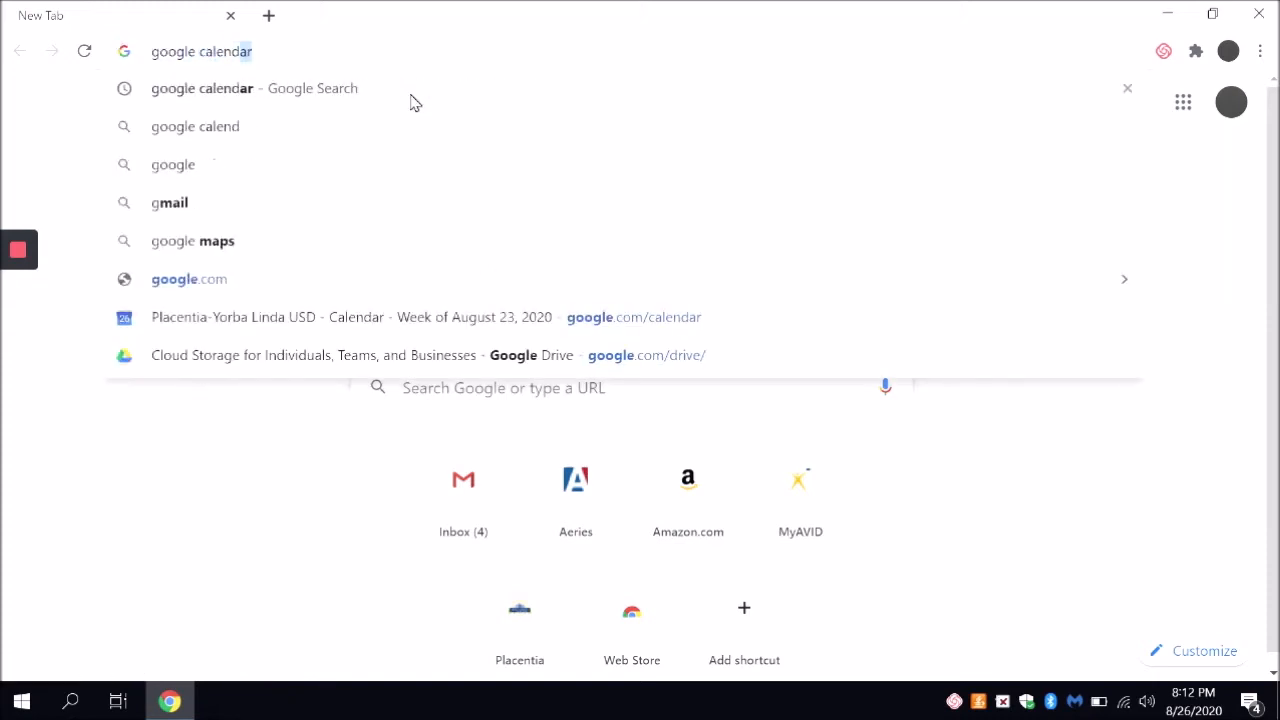
pyautogui.press('Return')
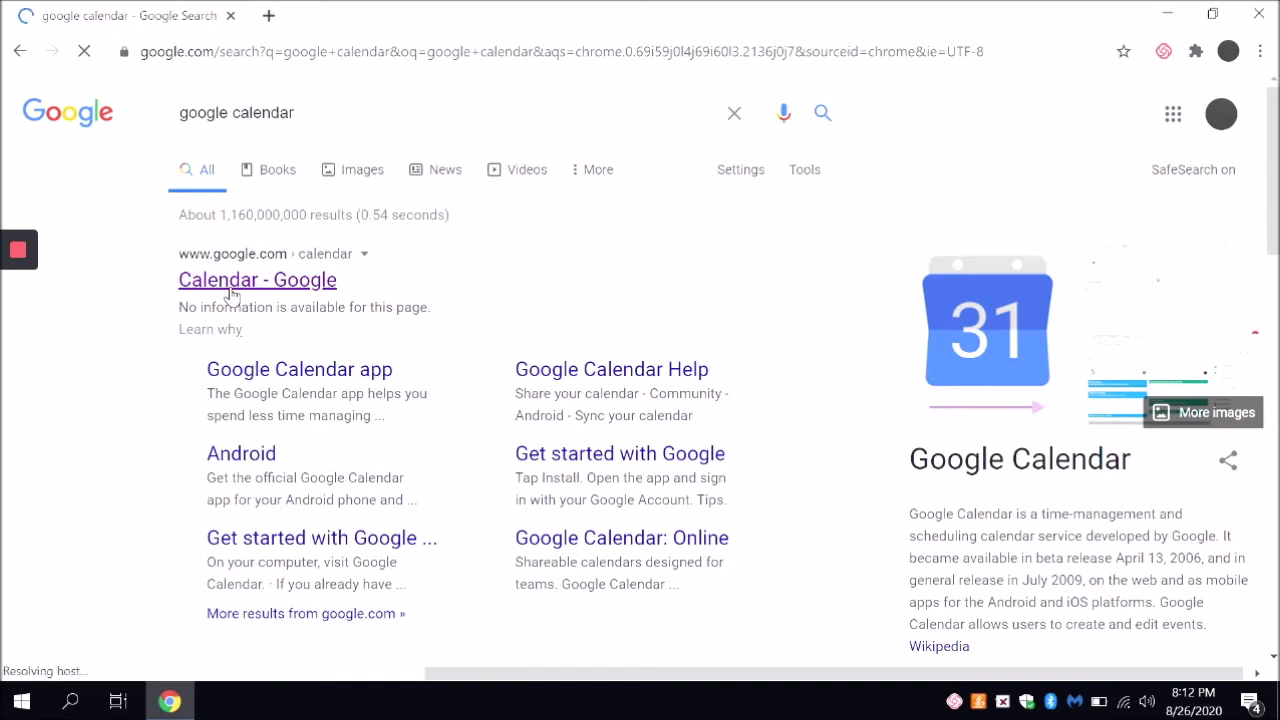
# Step: Open the zoom.com website in a second browser tab
pyautogui.click(268, 15)
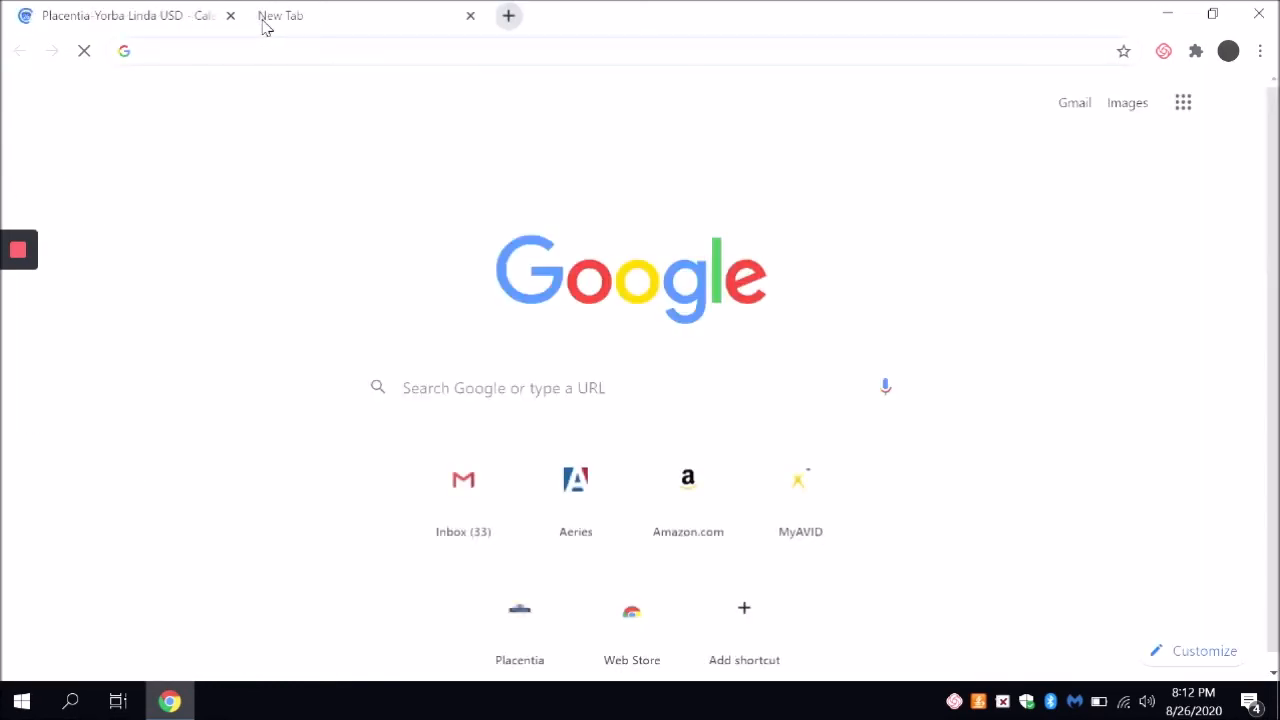
pyautogui.write('zoo')
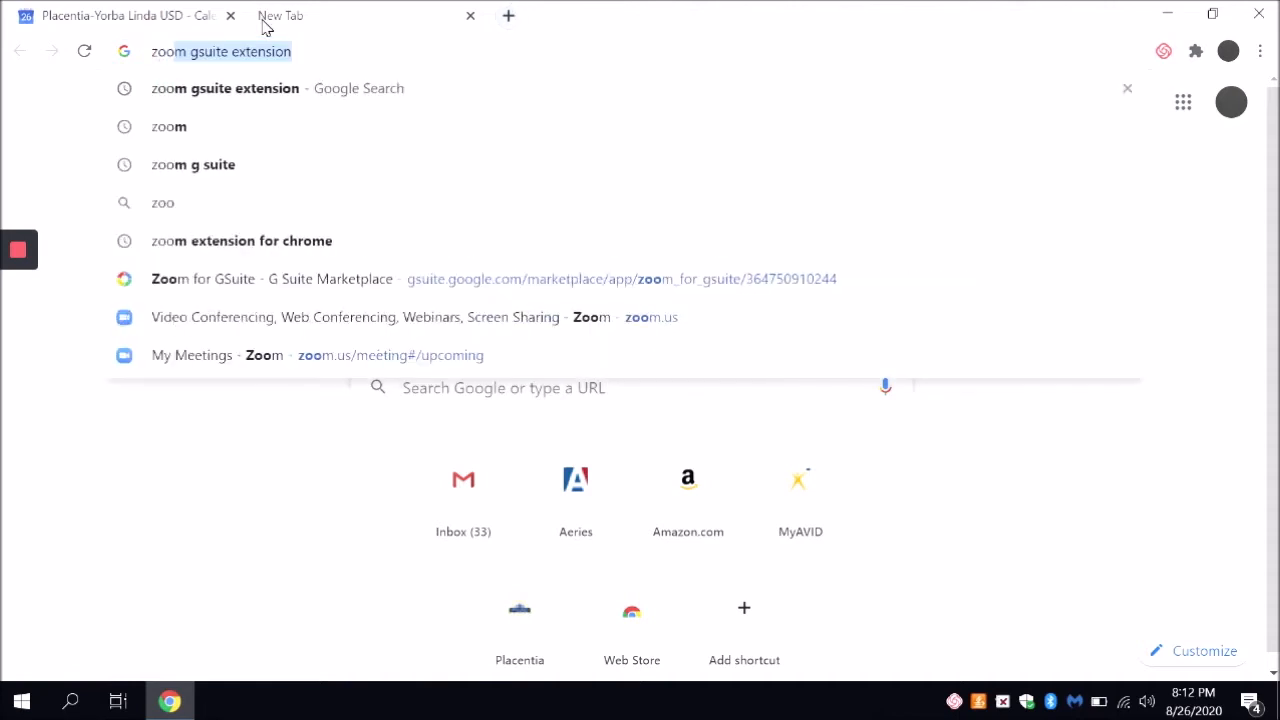
pyautogui.write('m')
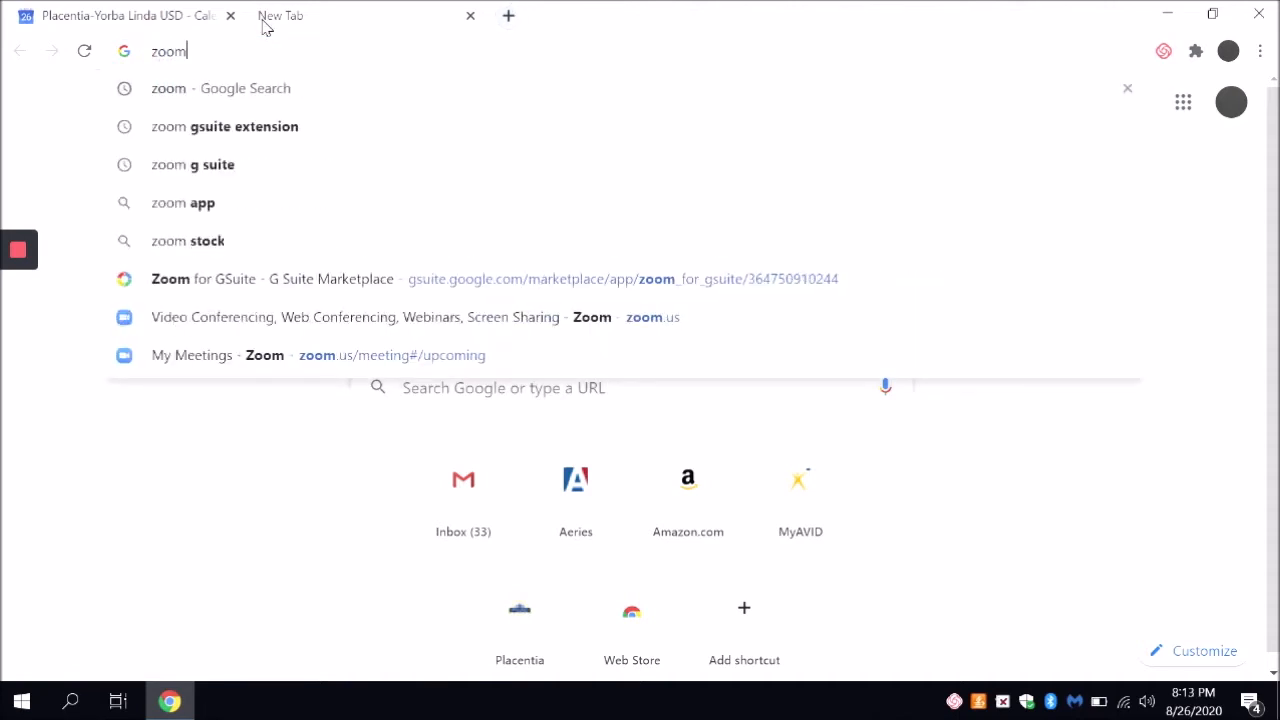
pyautogui.write('.com')
pyautogui.press('Return')
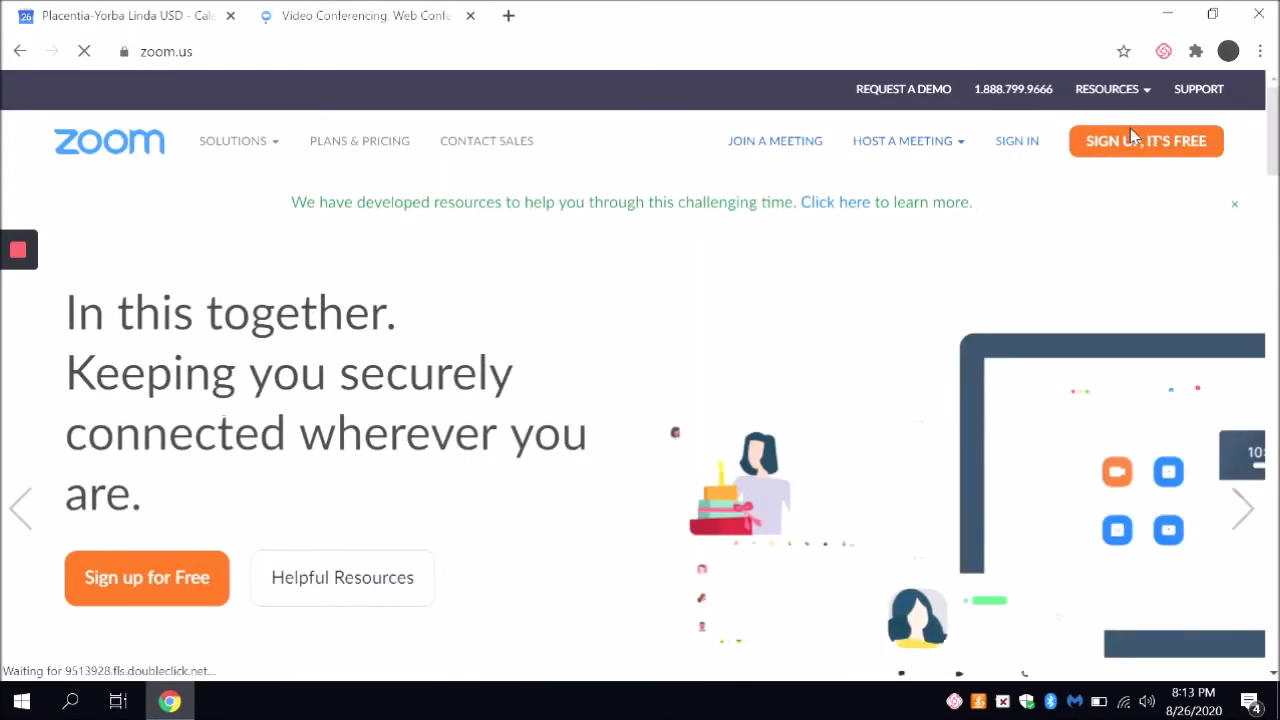
# Step: Sign in to the Zoom website using the Google sign-in option
pyautogui.click(1020, 142)
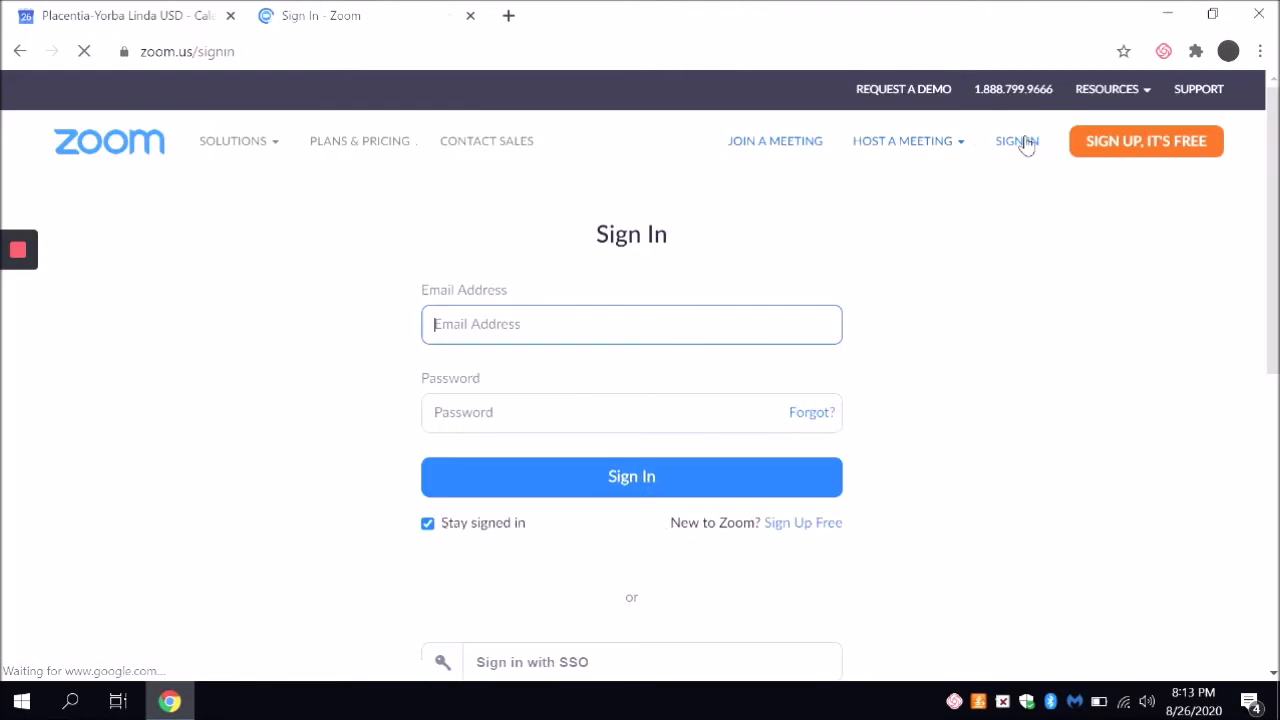
pyautogui.scroll(-2, 822, 374)
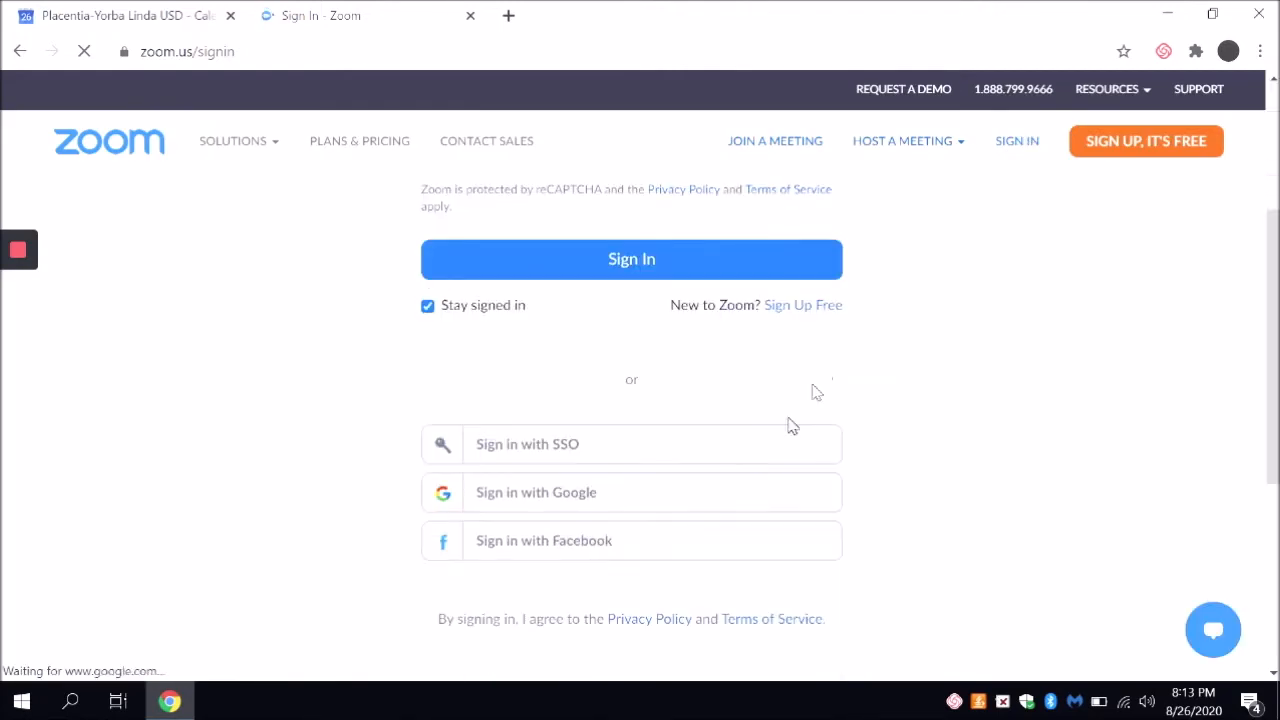
pyautogui.click(746, 502)
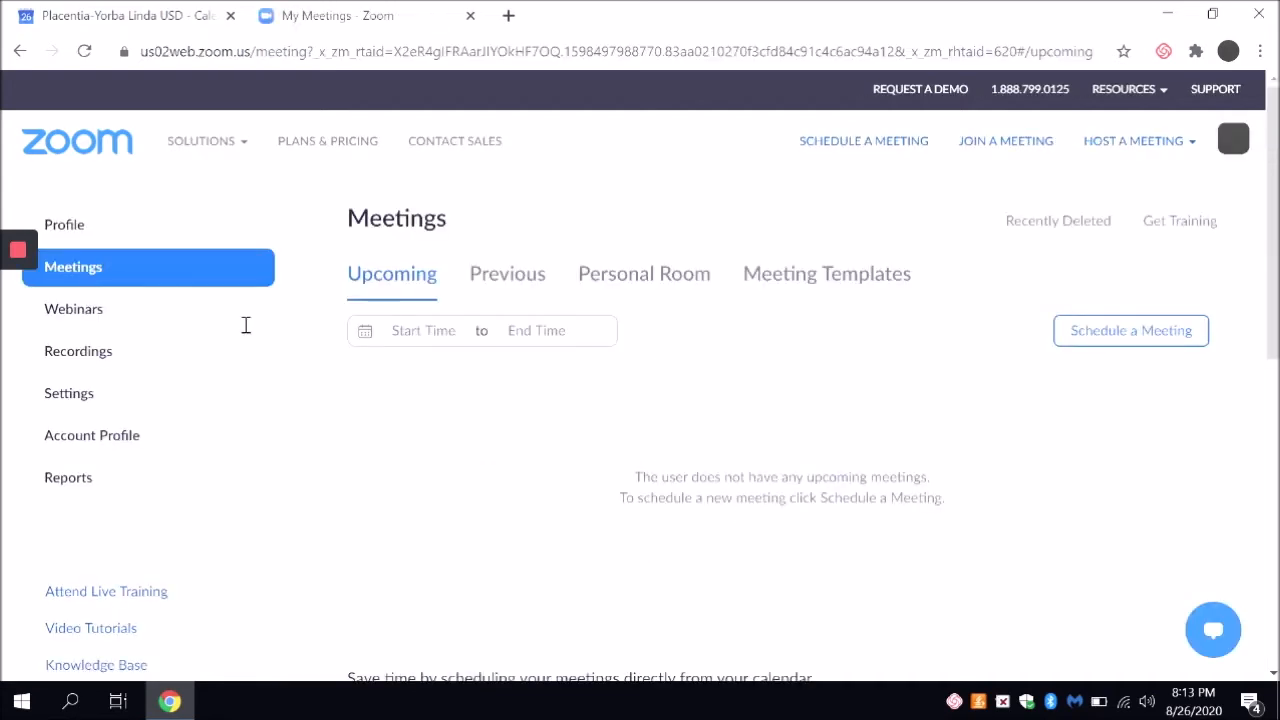
# Step: Review the Zoom account's meeting settings for waiting room, passcodes, video and participant muting, and close the Zoom tab to return to Google Calendar
pyautogui.click(88, 397)
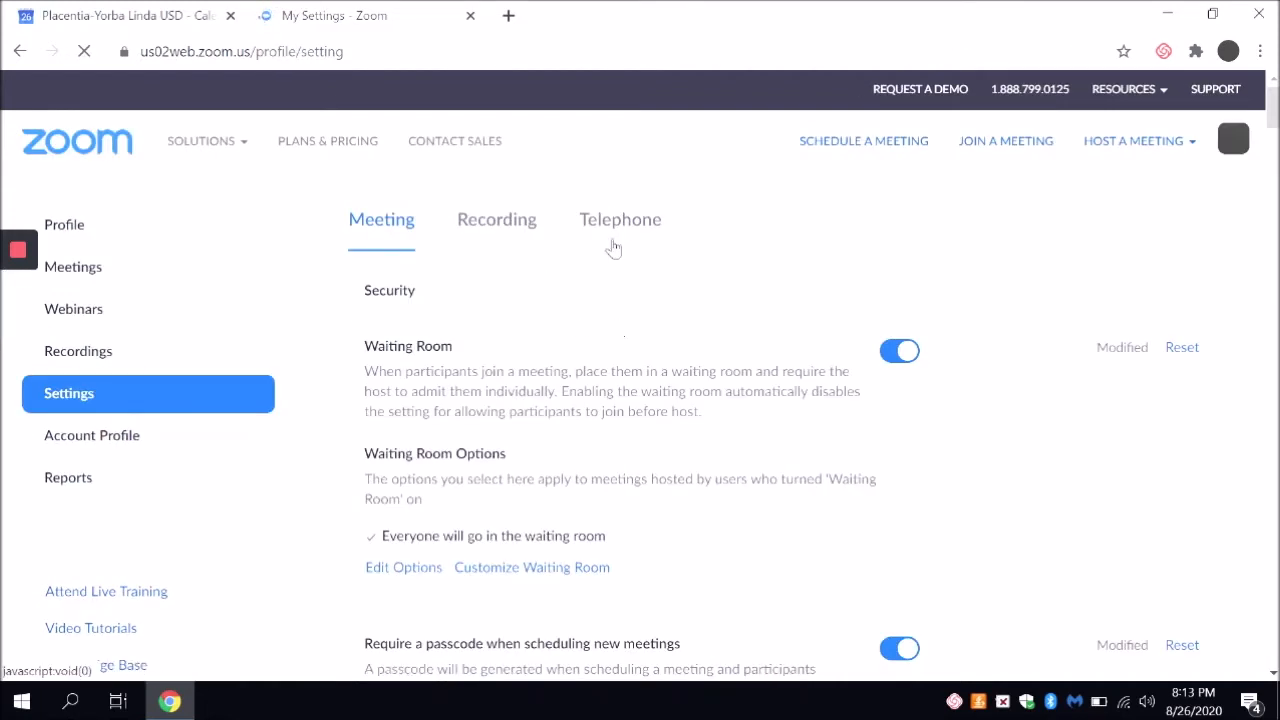
pyautogui.scroll(-2, 898, 375)
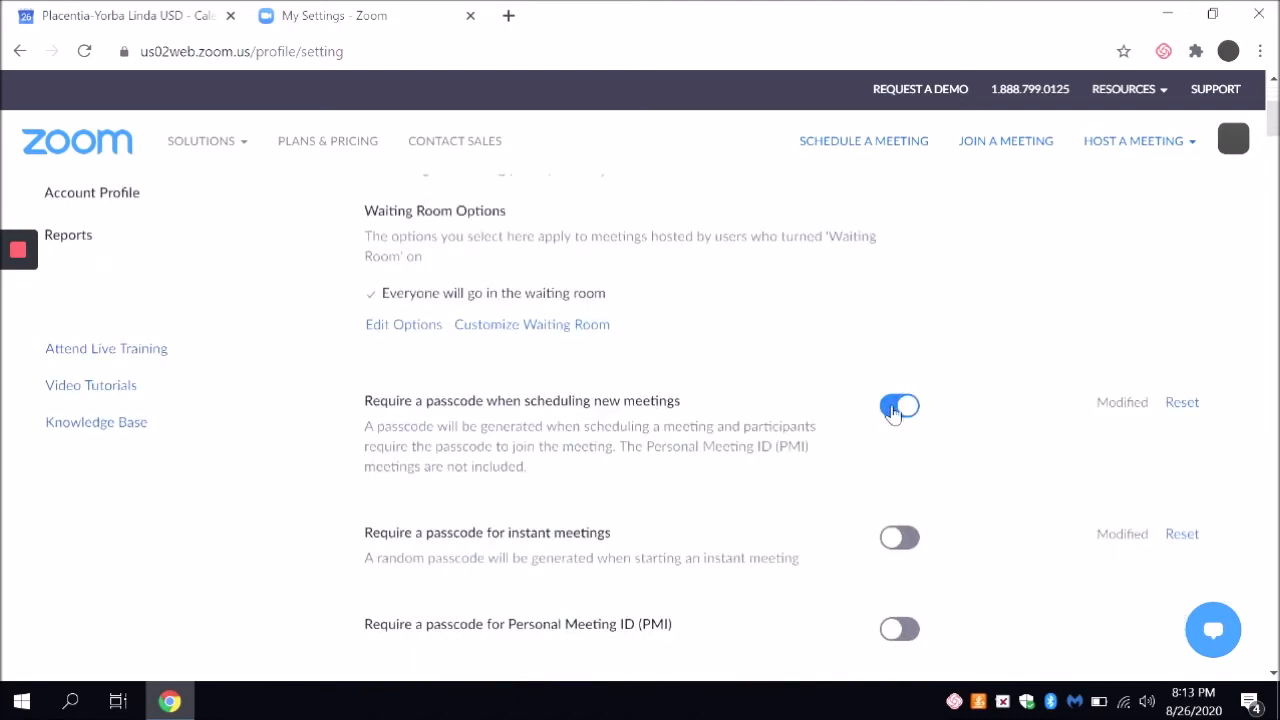
pyautogui.scroll(-7, 905, 410)
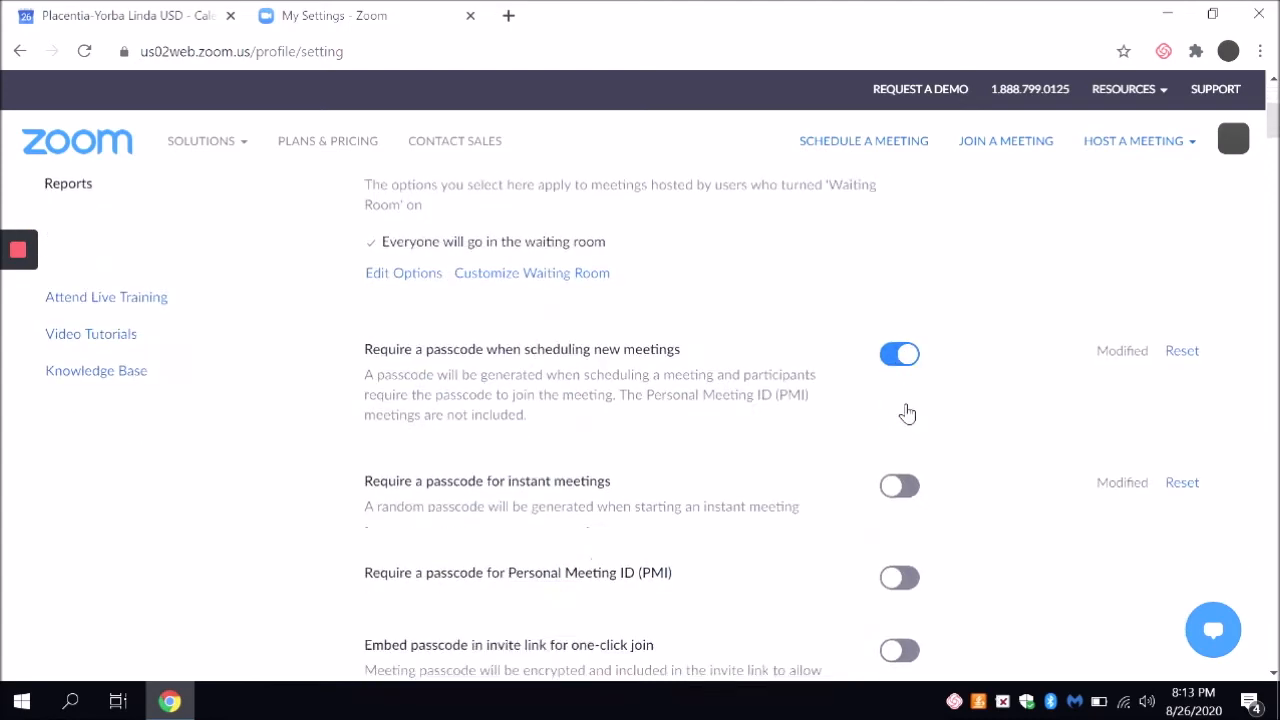
pyautogui.scroll(-6, 910, 412)
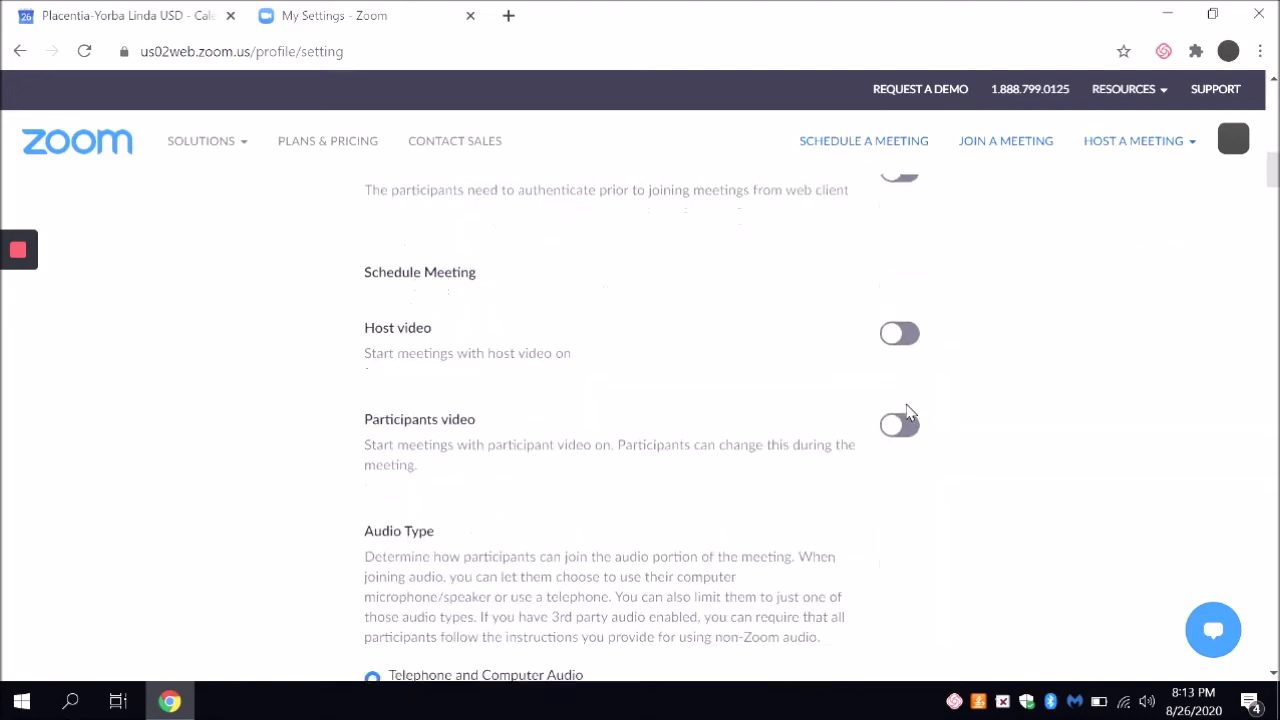
pyautogui.scroll(-2, 908, 410)
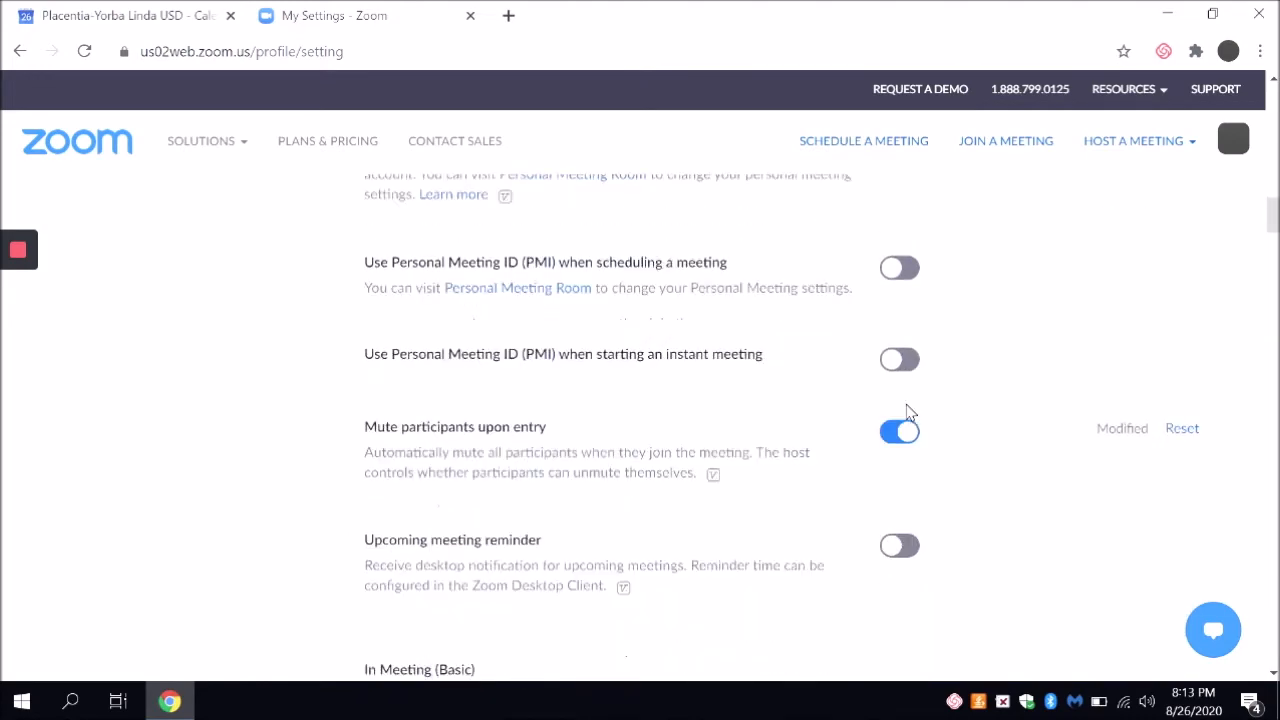
pyautogui.scroll(17, 908, 410)
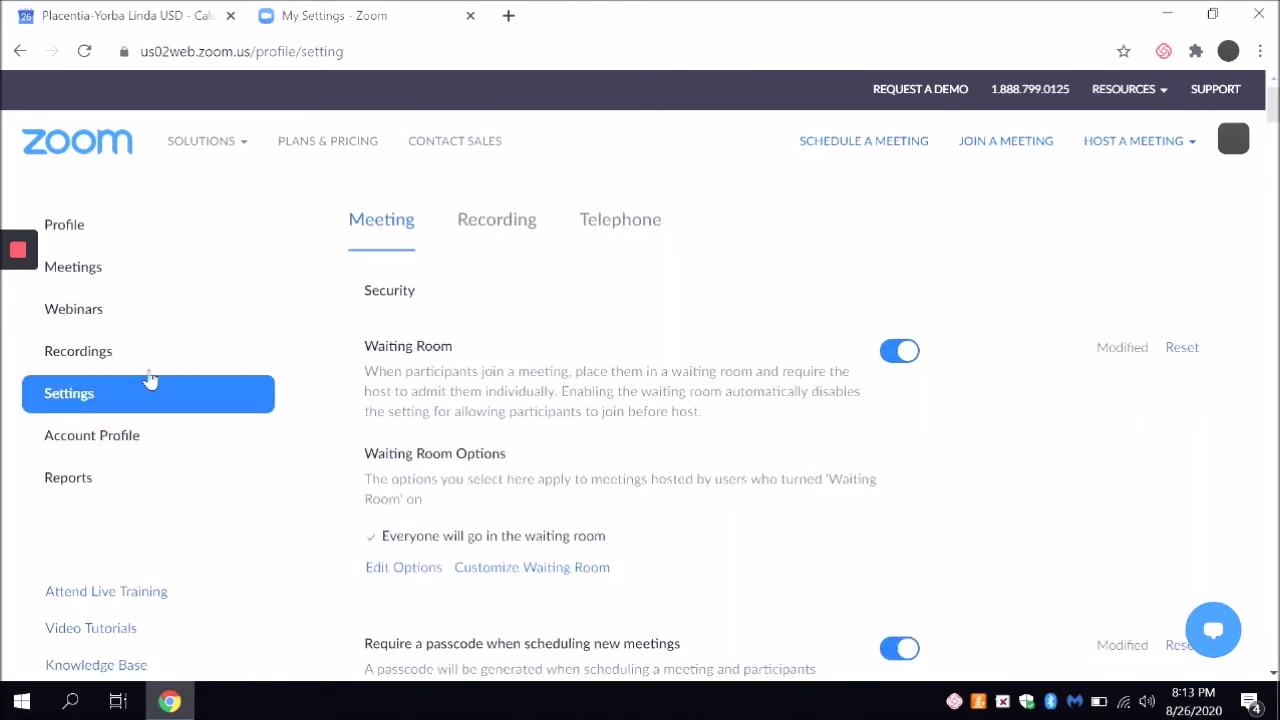
pyautogui.click(470, 16)
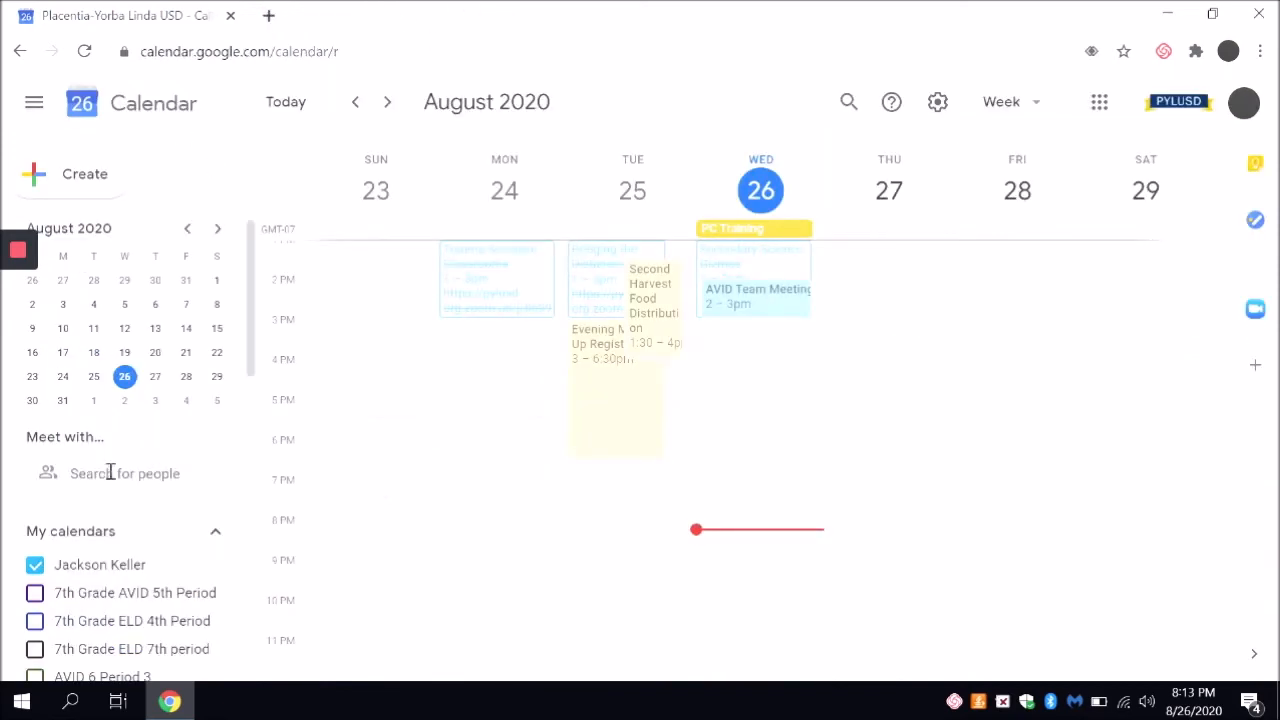
# Step: Search for "google classroom" in a new browser tab and open Google Classroom's class overview
pyautogui.click(268, 15)
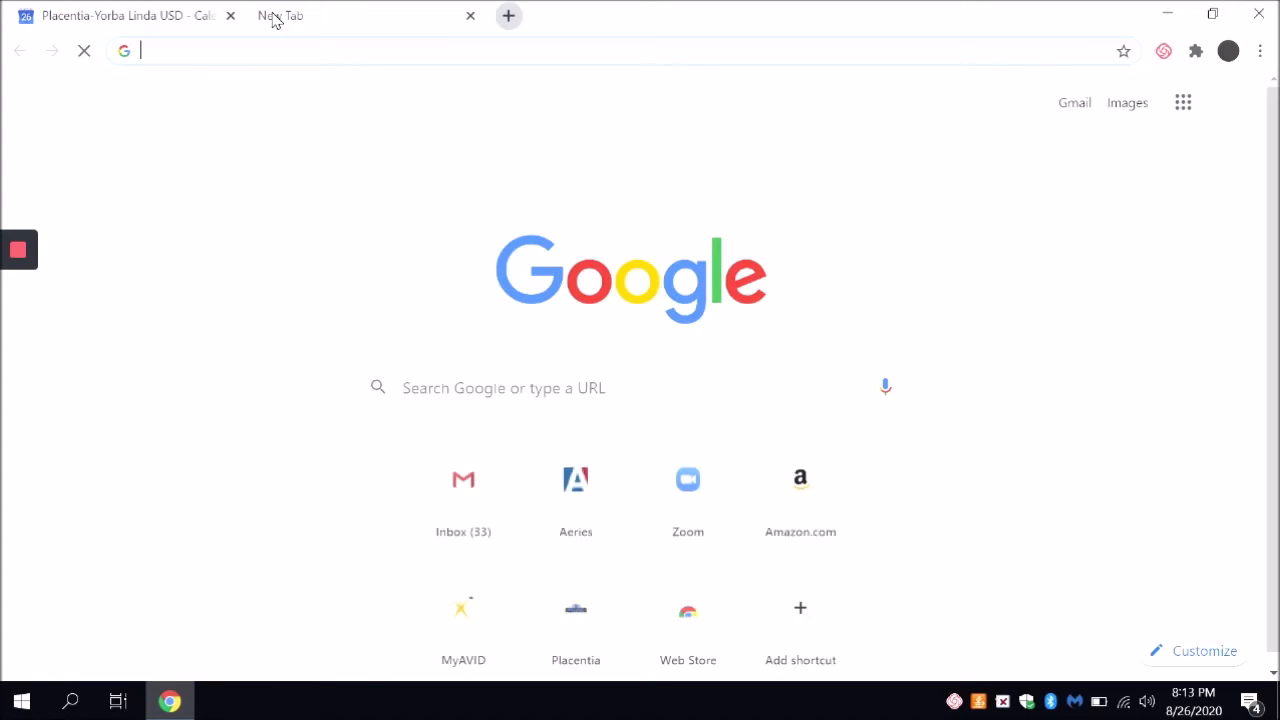
pyautogui.write('googl')
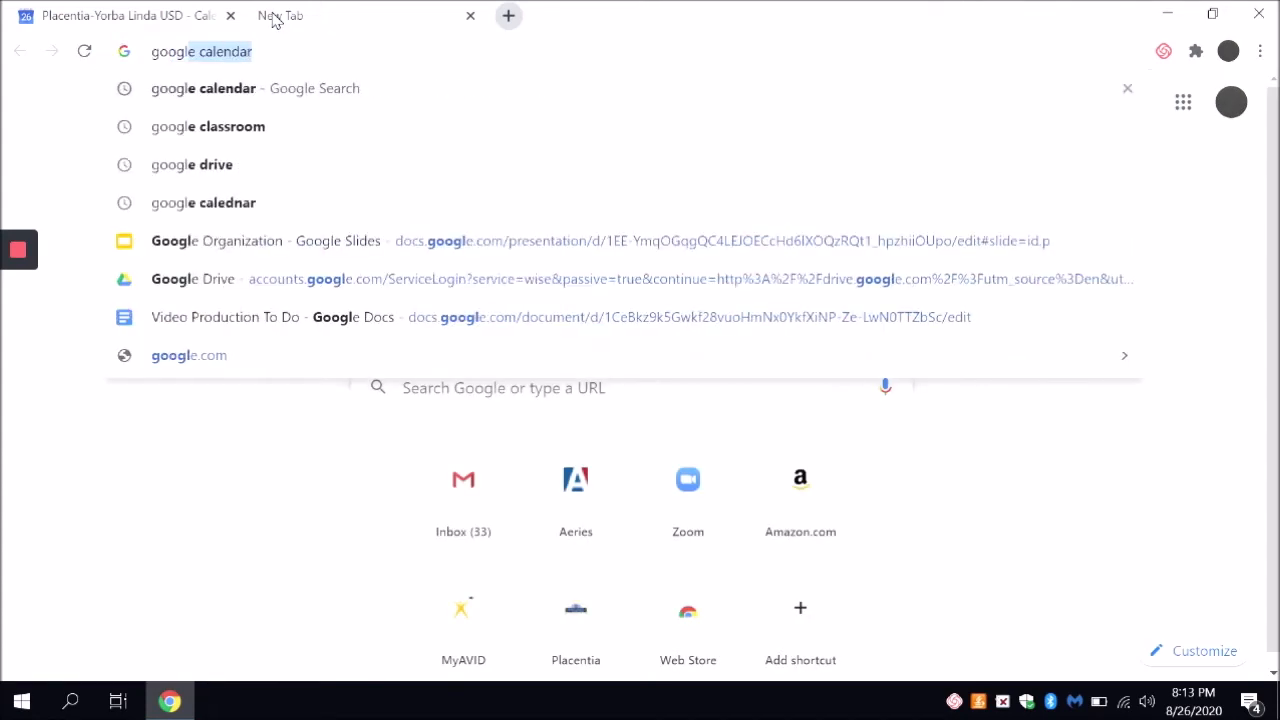
pyautogui.write('e clas')
pyautogui.press('Return')
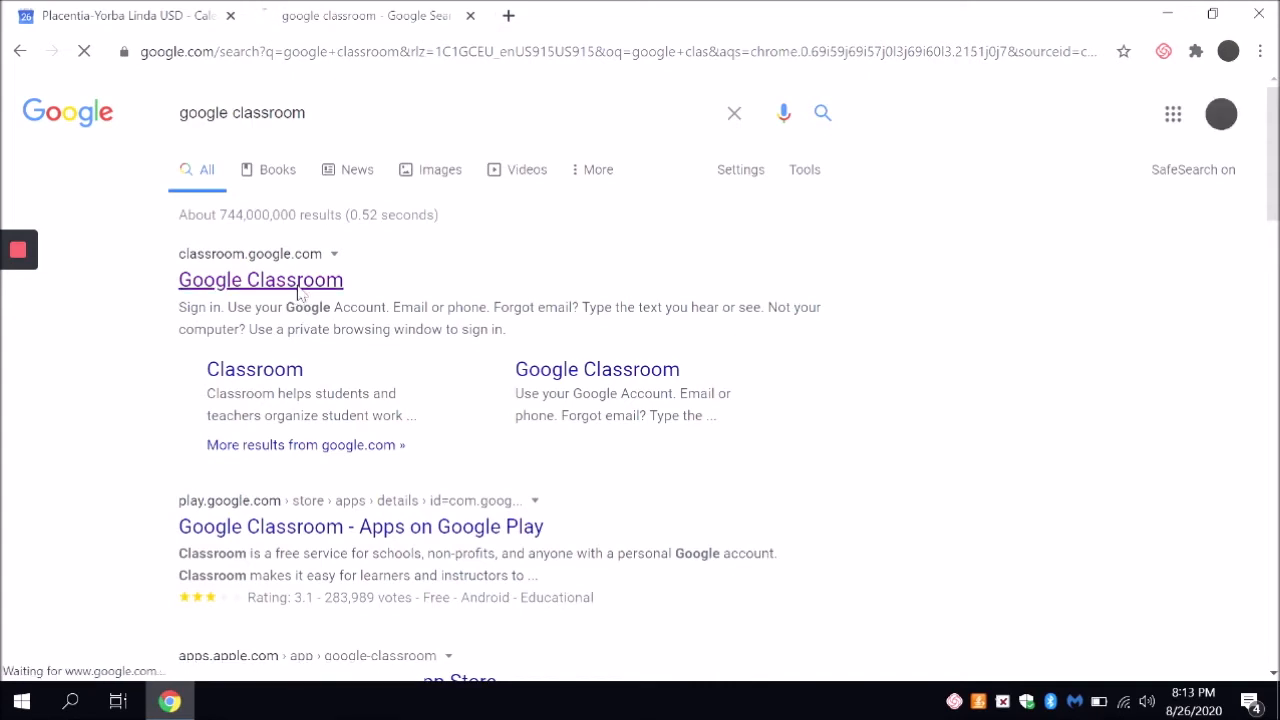
pyautogui.click(298, 284)
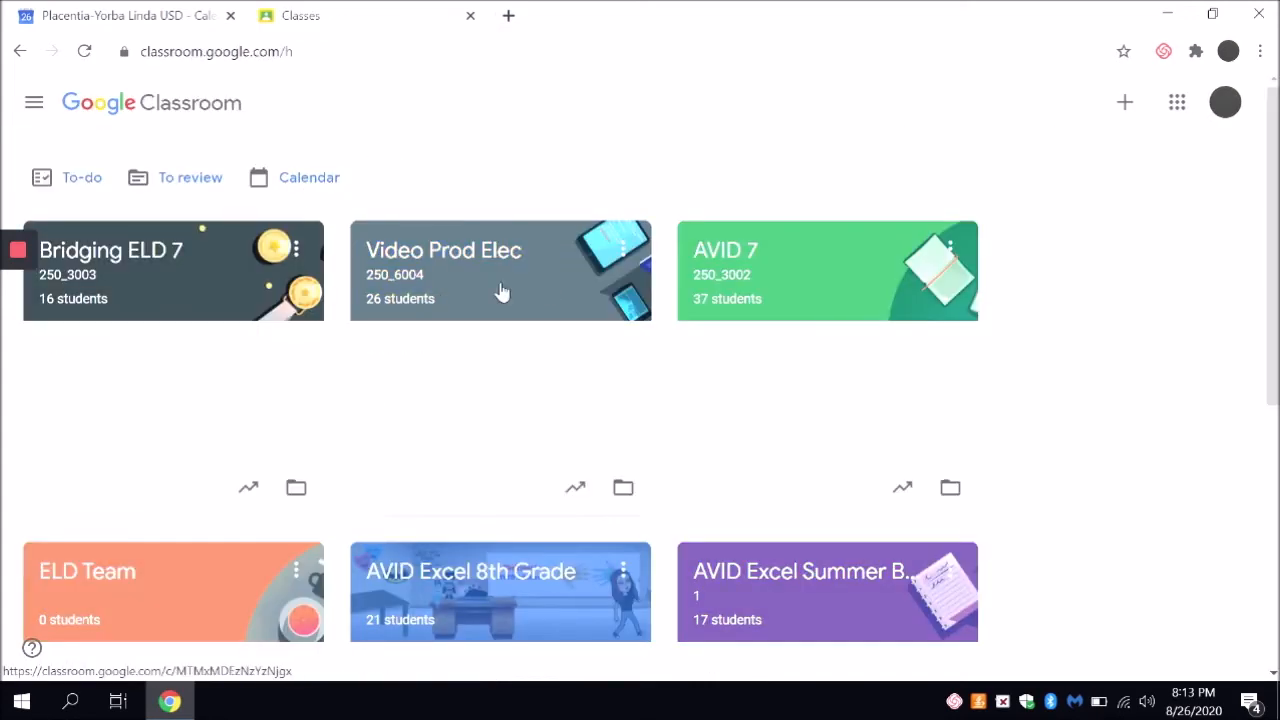
pyautogui.click(88, 16)
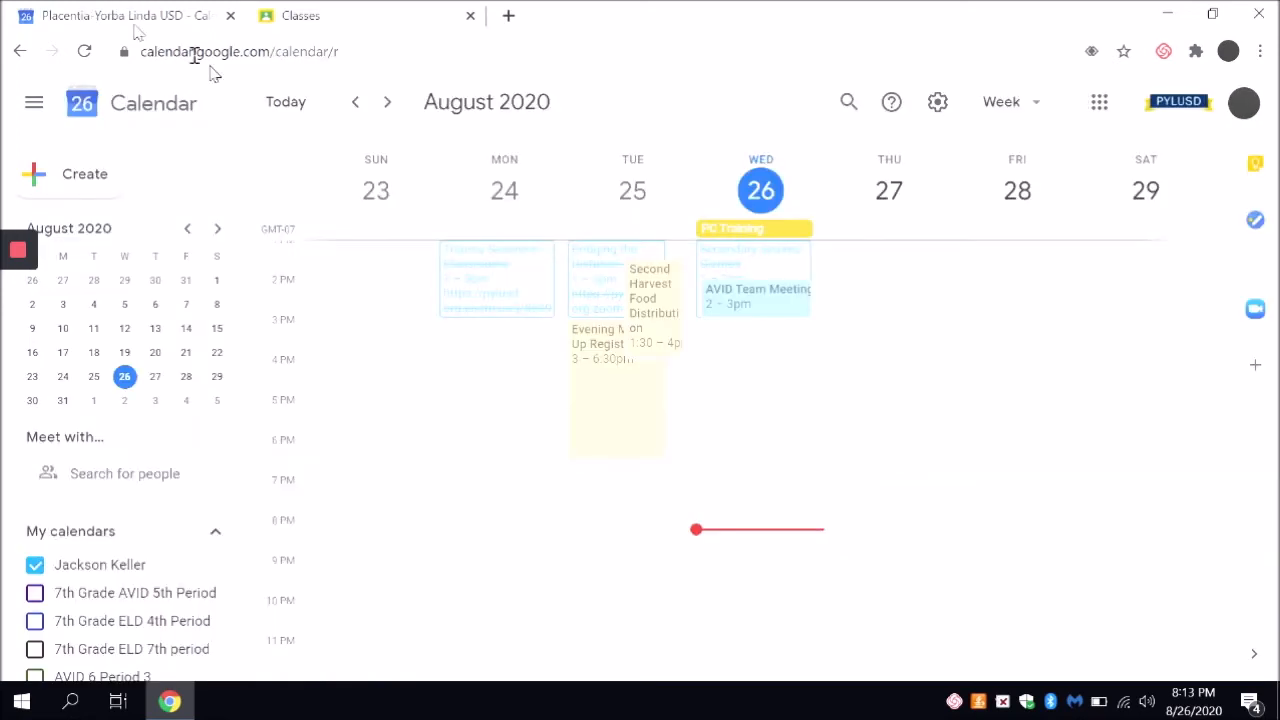
pyautogui.click(355, 10)
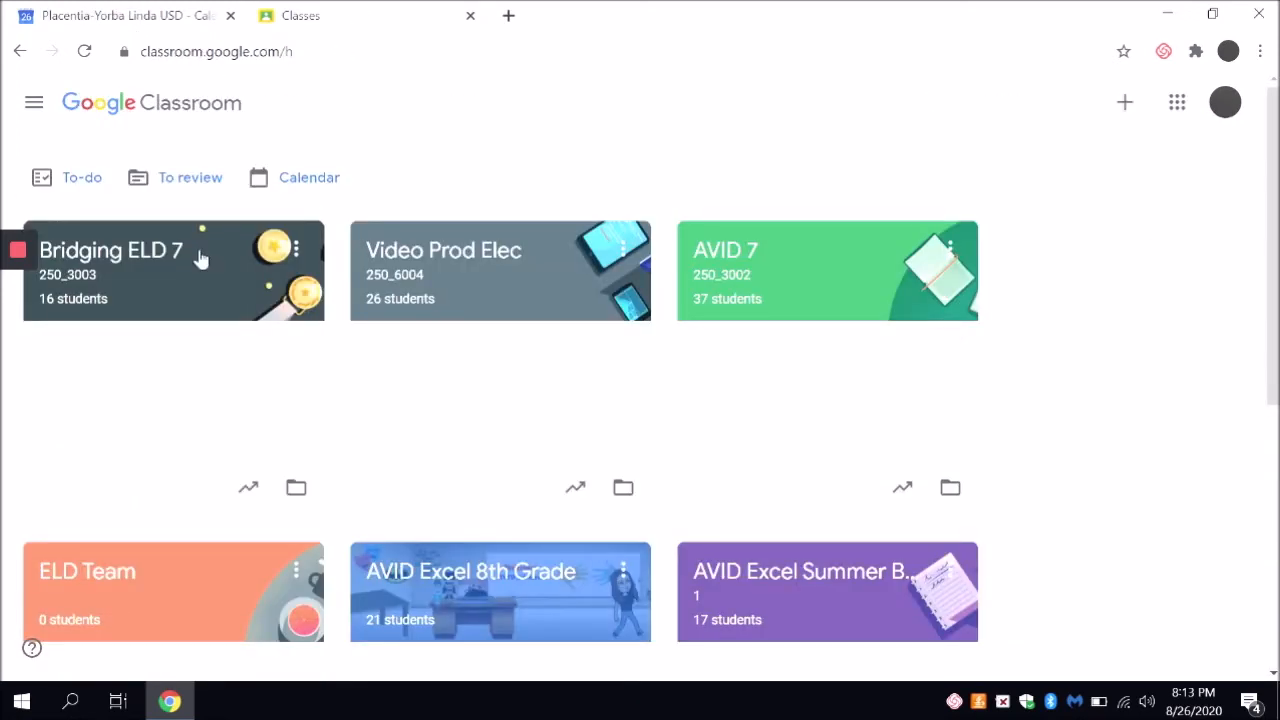
# Step: Open the Bridging ELD 7 class and review its list of teachers and students
pyautogui.click(140, 250)
pyautogui.scroll(-1, 592, 345)
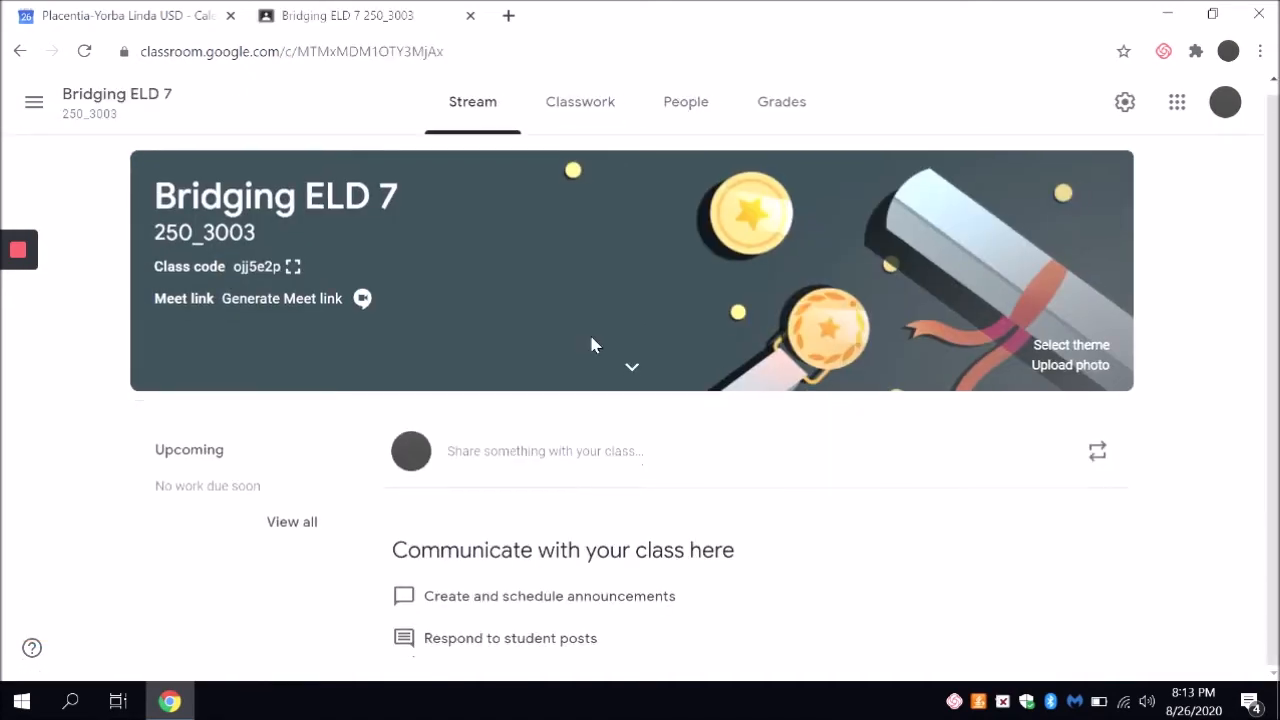
pyautogui.click(694, 120)
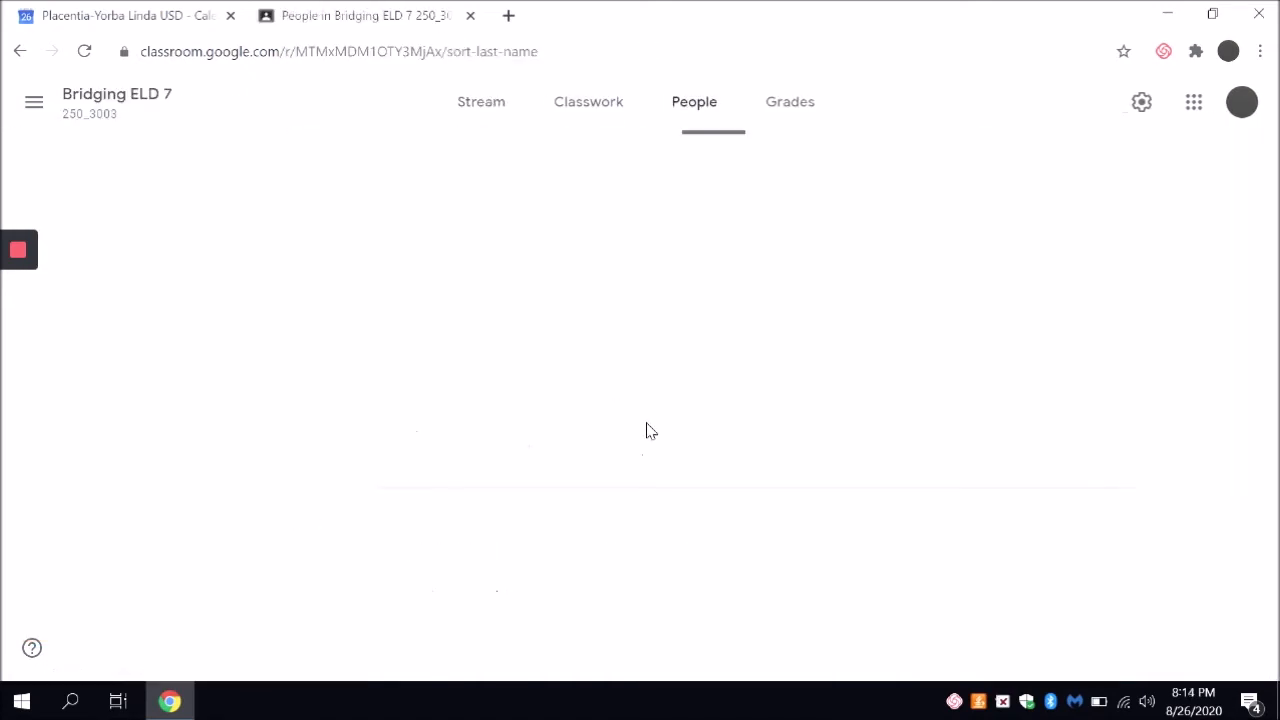
pyautogui.scroll(-3, 590, 408)
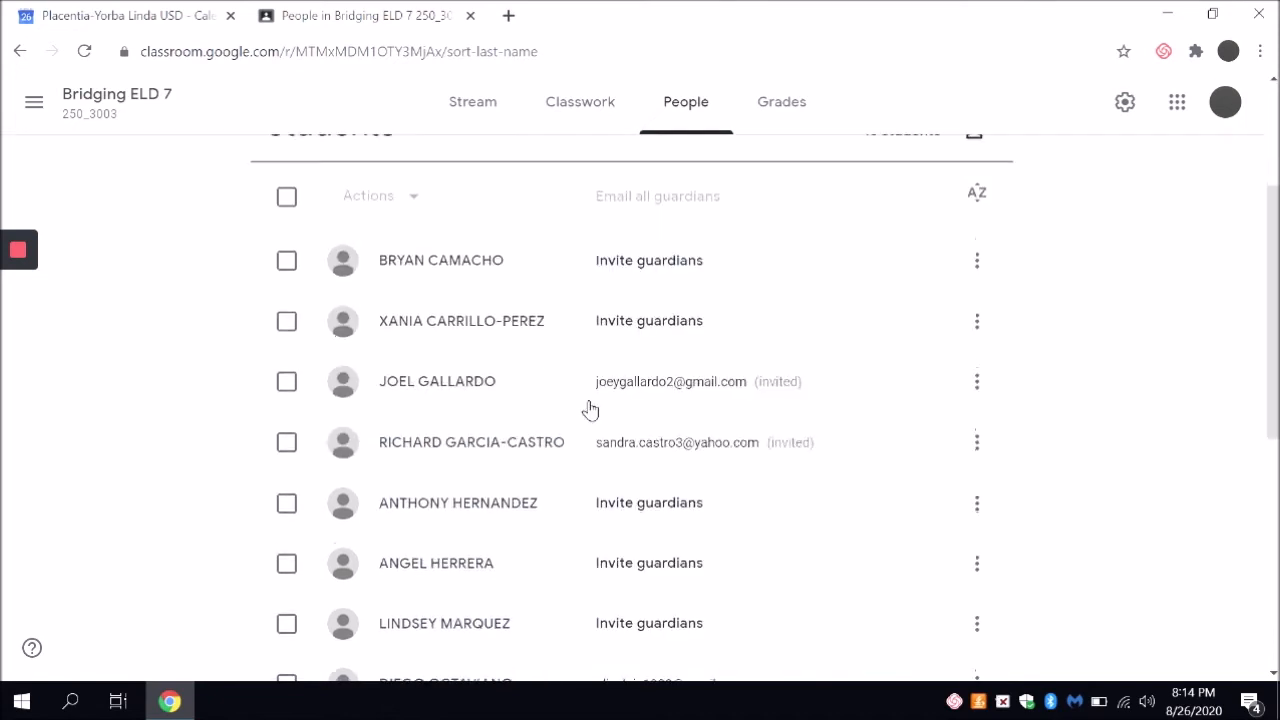
pyautogui.scroll(-5, 590, 408)
pyautogui.scroll(8, 590, 408)
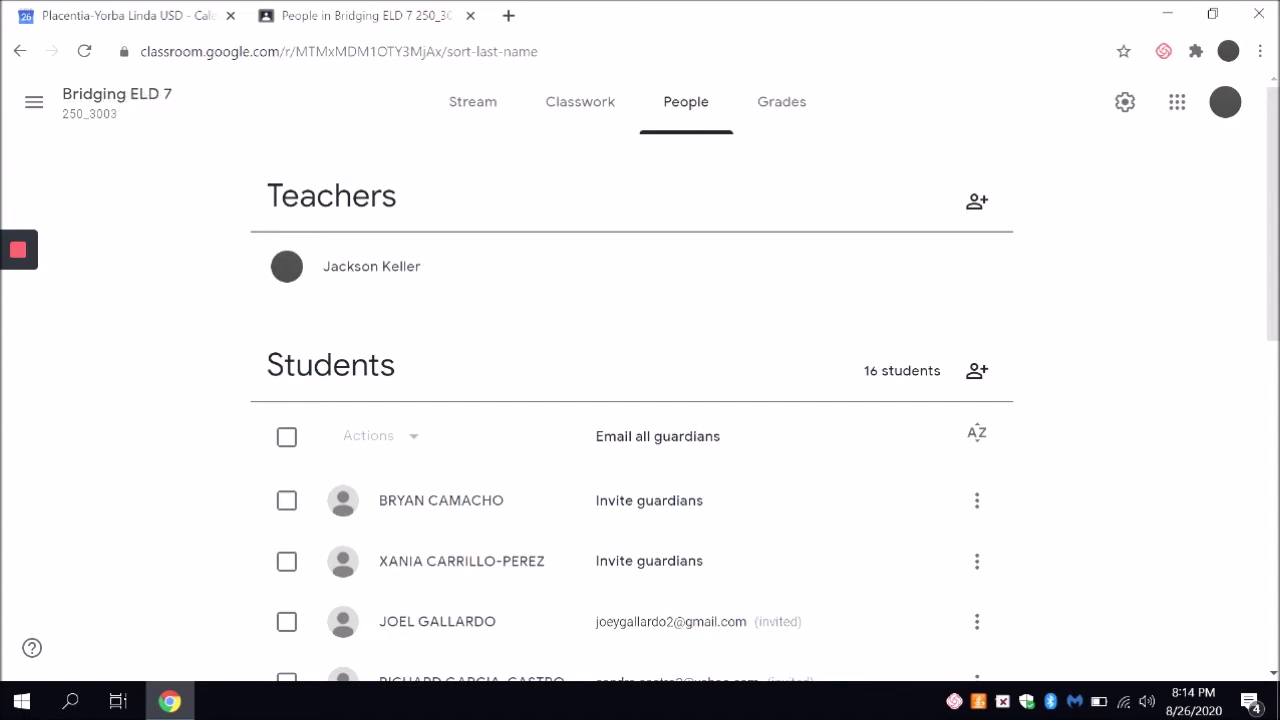
pyautogui.scroll(-5, 644, 424)
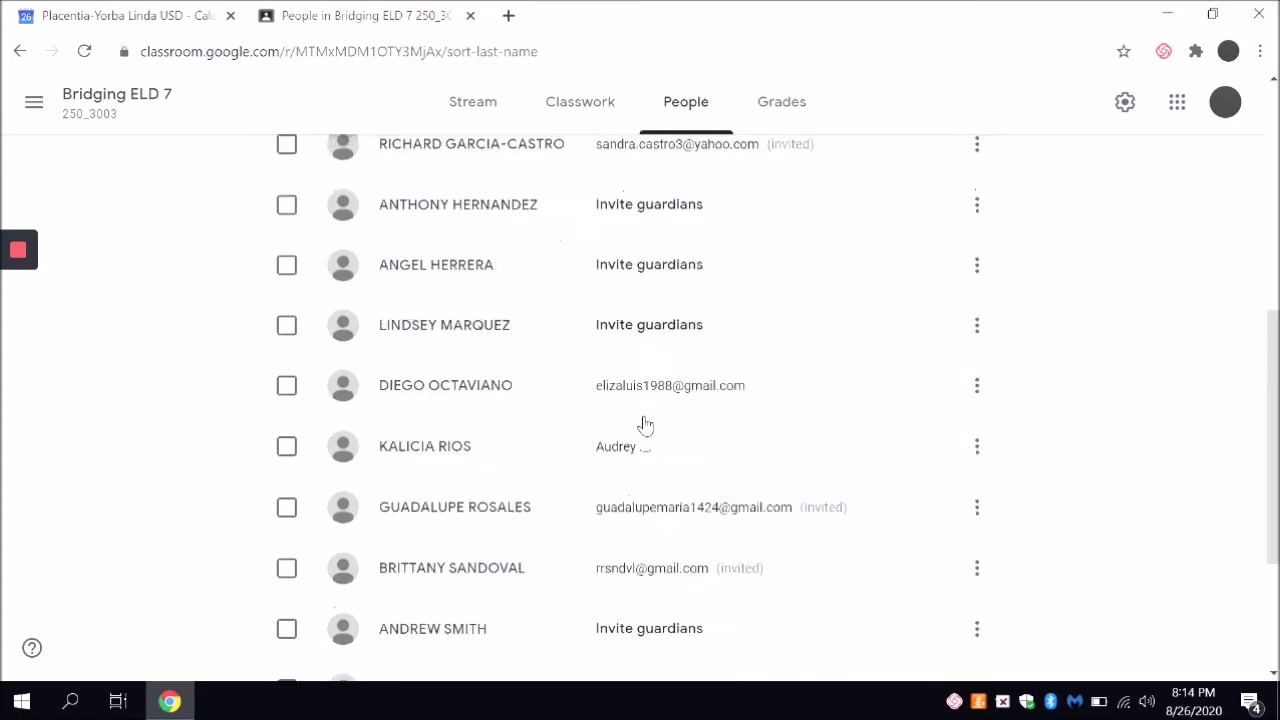
pyautogui.scroll(5, 643, 423)
# Step: Search for "pylusd return to school" in a third browser tab and open the PYLUSD Return to School plan page
pyautogui.click(508, 15)
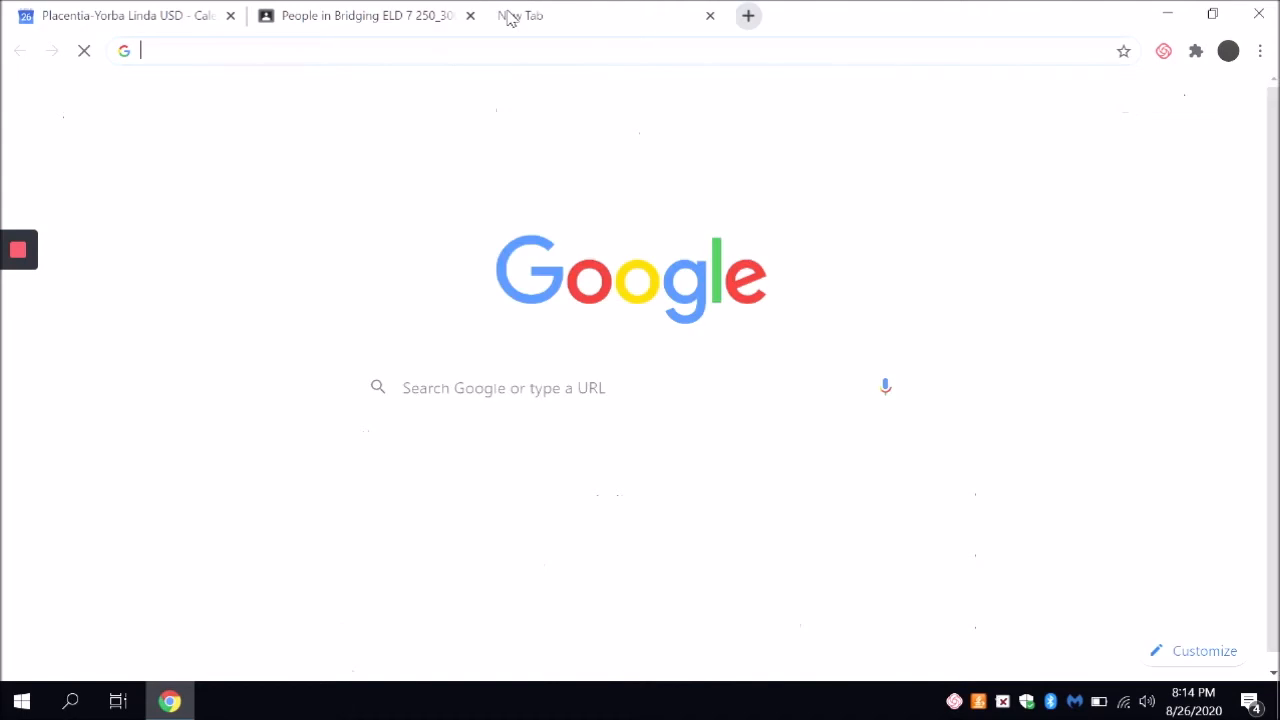
pyautogui.write('pyl')
pyautogui.click(281, 135)
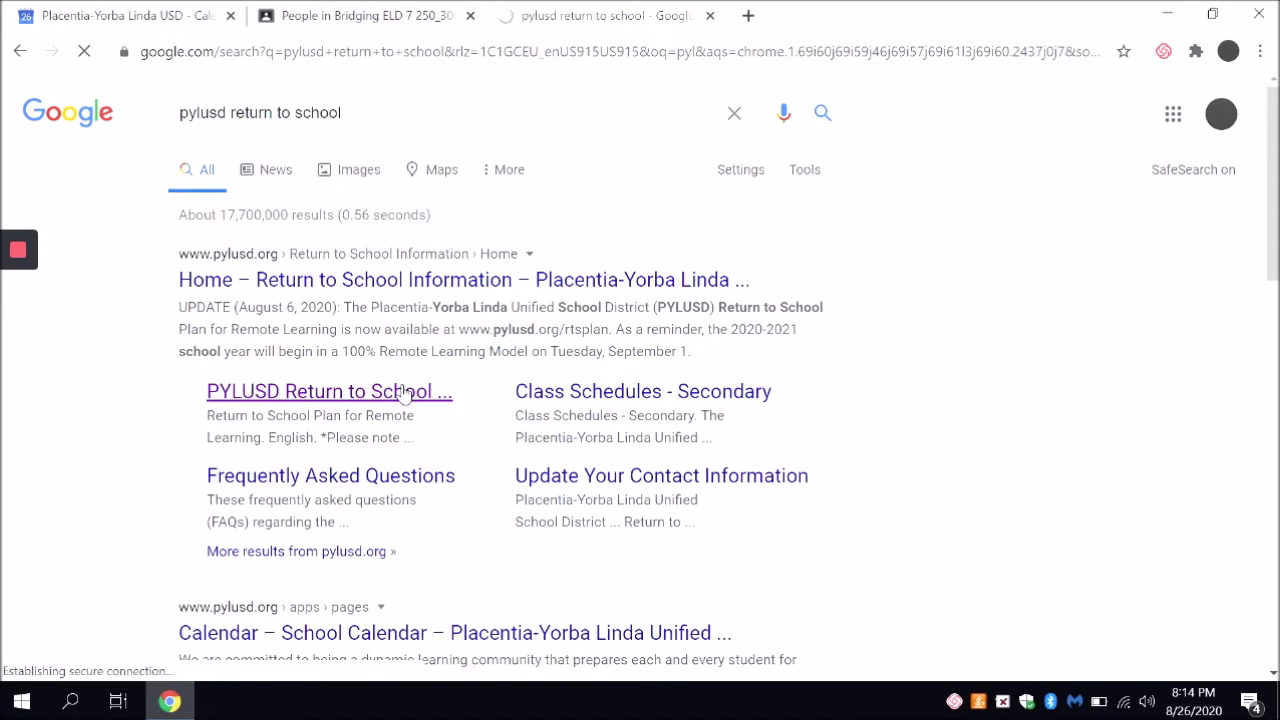
# Step: Find the middle school remote learning bell schedule in the Return to School plan and examine the period times
pyautogui.scroll(-6, 622, 450)
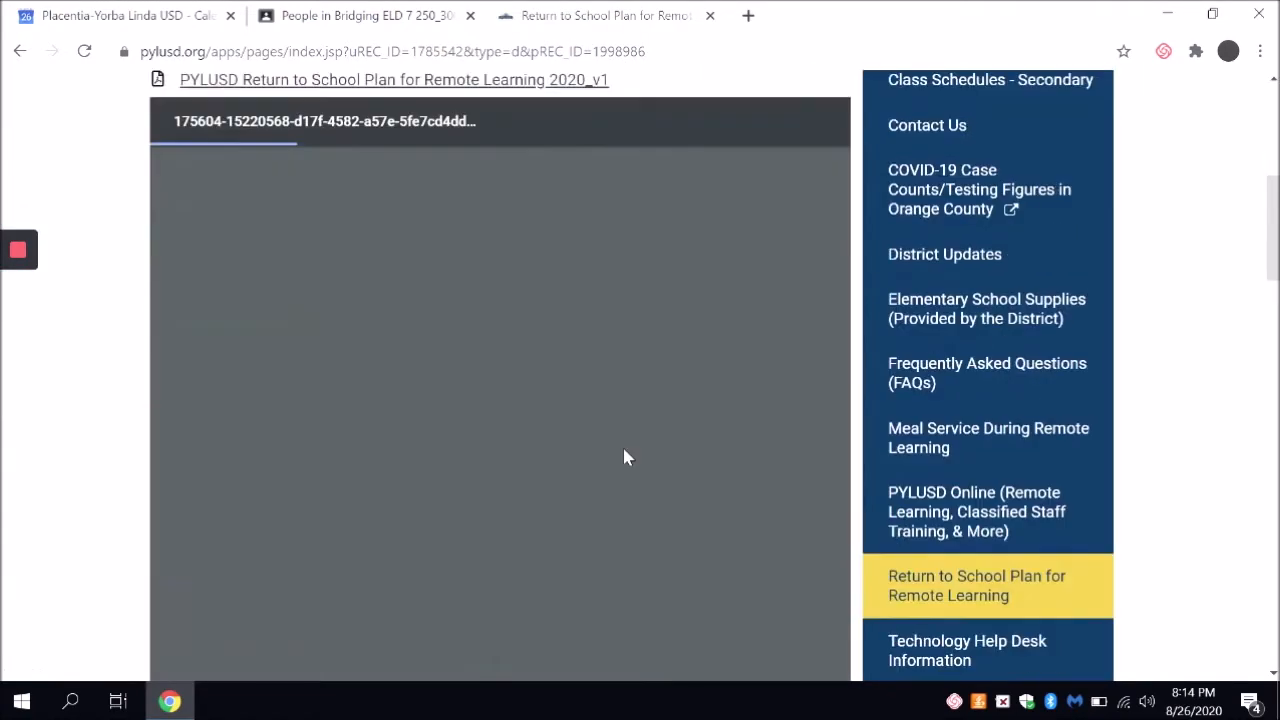
pyautogui.scroll(-5, 624, 457)
pyautogui.scroll(-10, 624, 457)
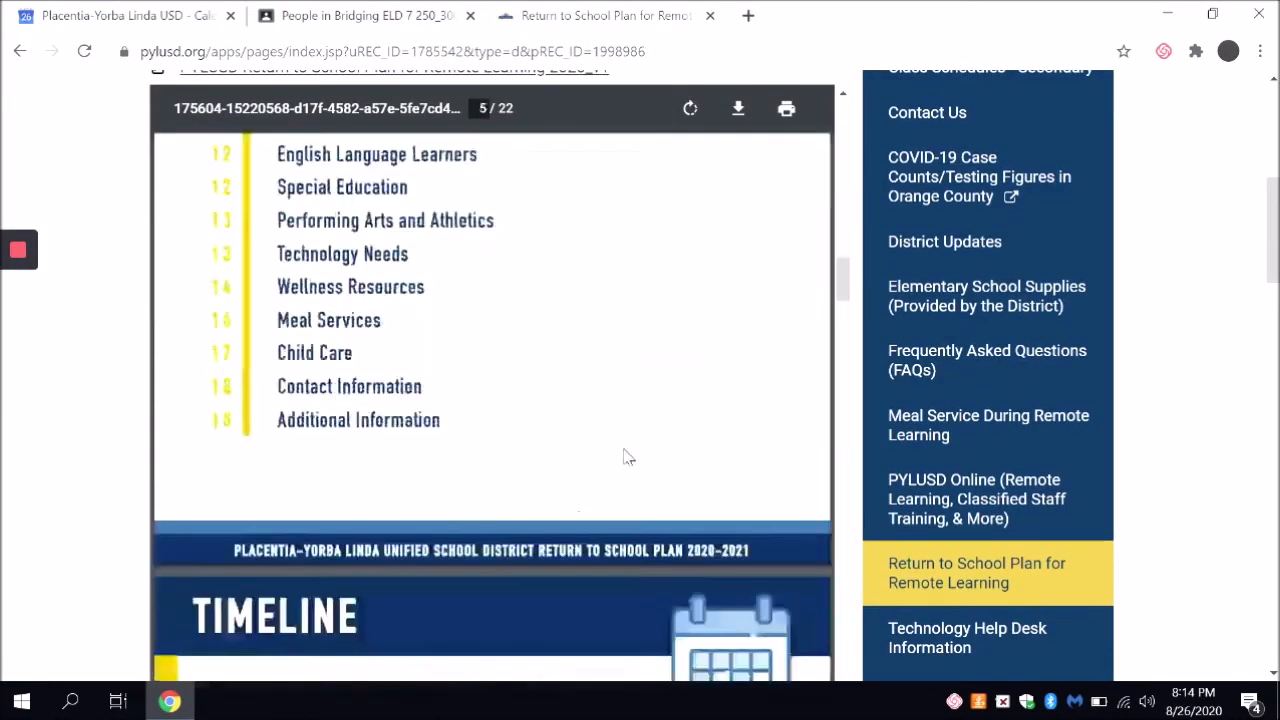
pyautogui.scroll(-15, 627, 455)
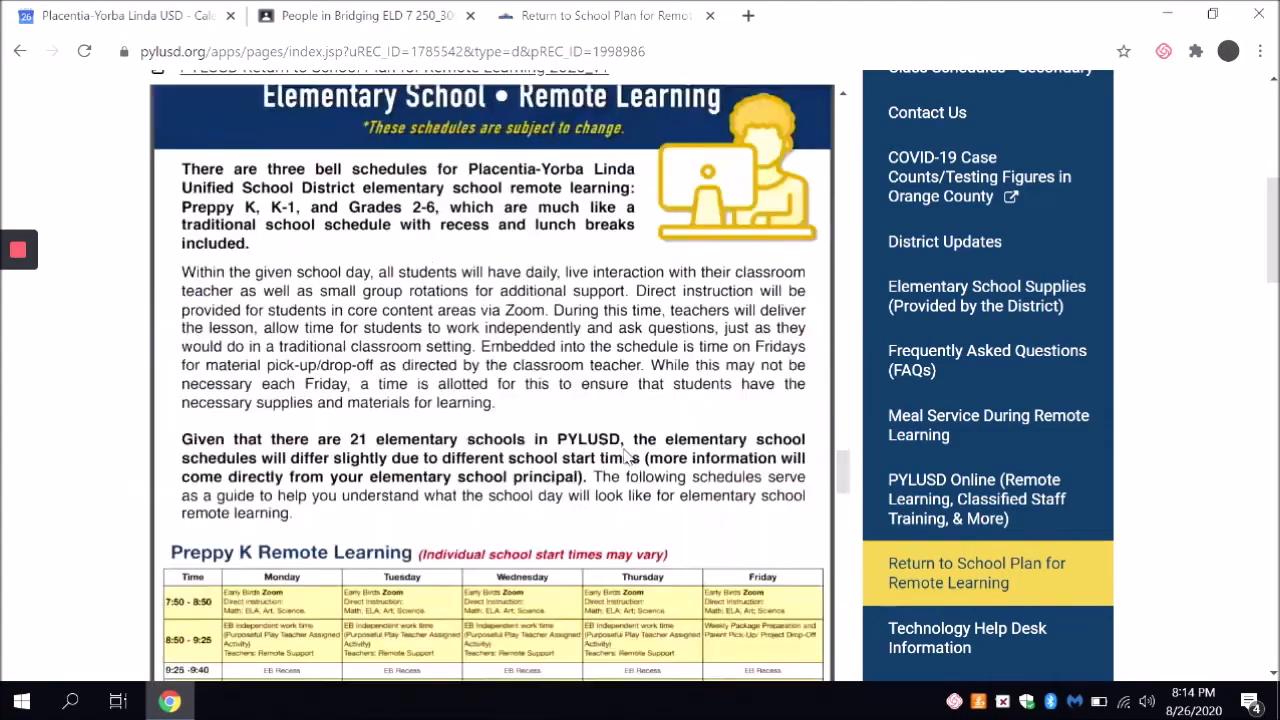
pyautogui.scroll(8, 627, 455)
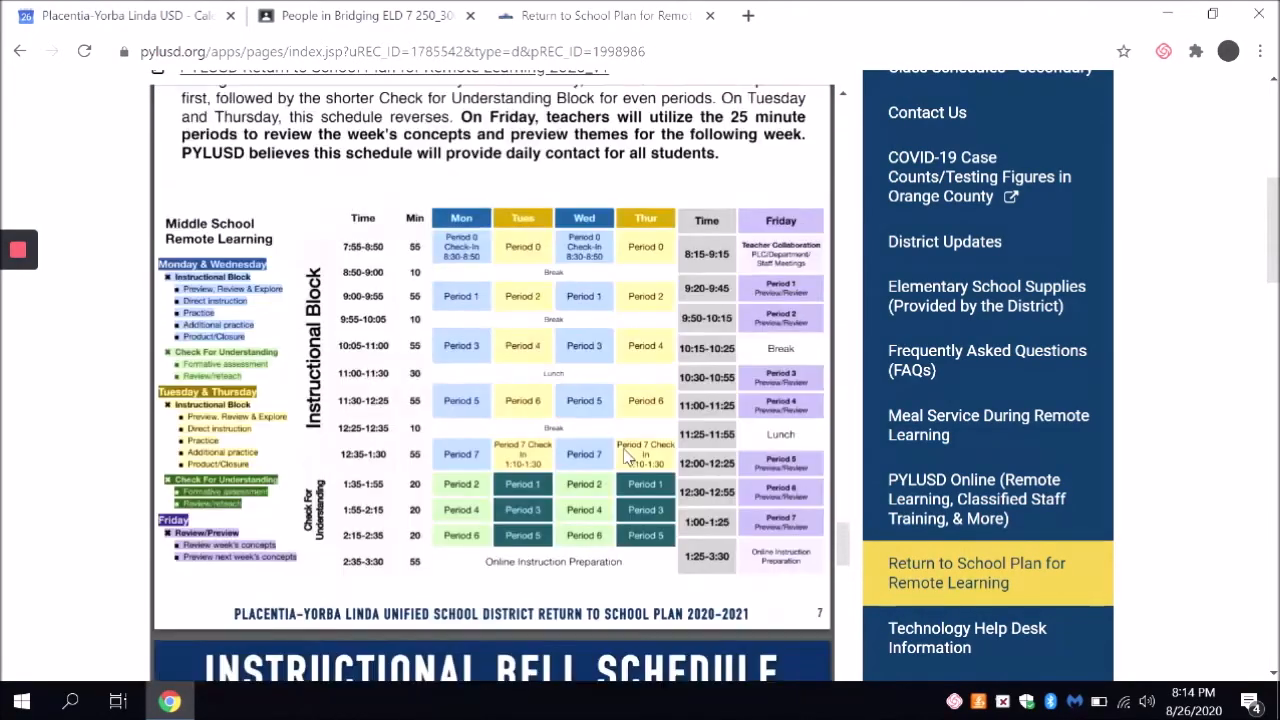
pyautogui.scroll(-2, 624, 457)
pyautogui.scroll(-1, 624, 457)
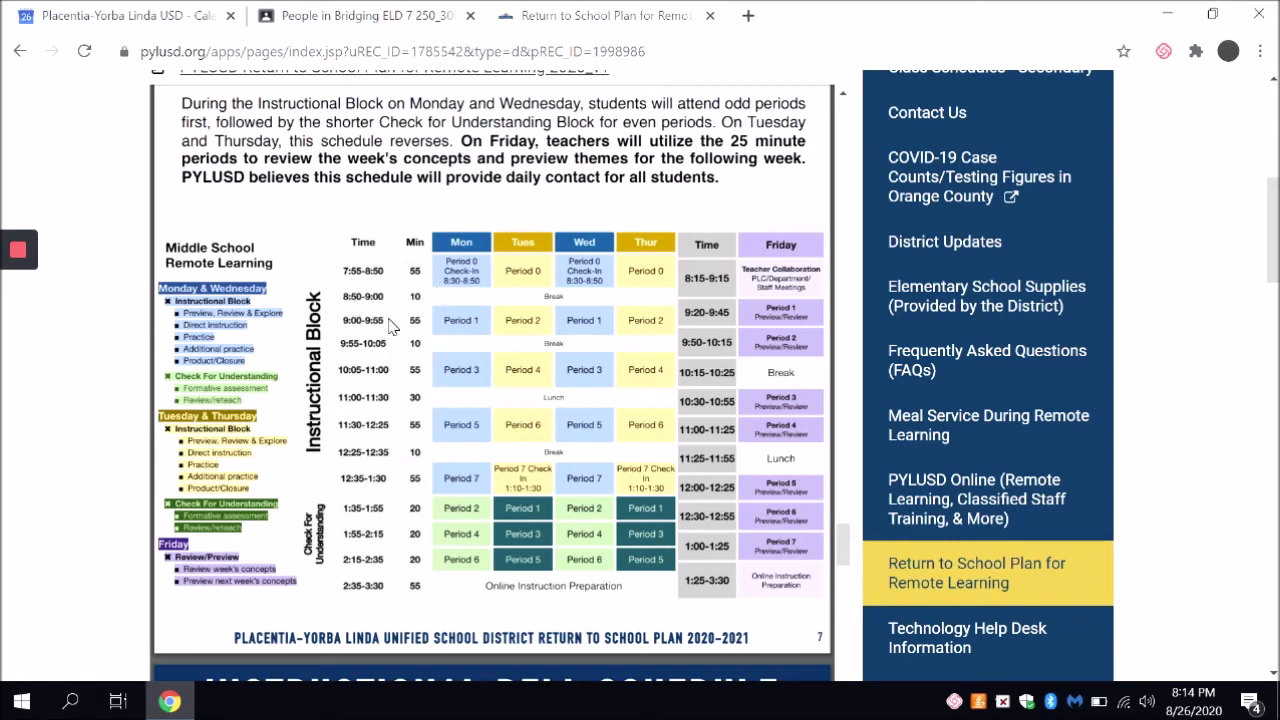
# Step: Return to Google Calendar, show the week of September 1, 2020, and look over its daytime hours
pyautogui.click(110, 9)
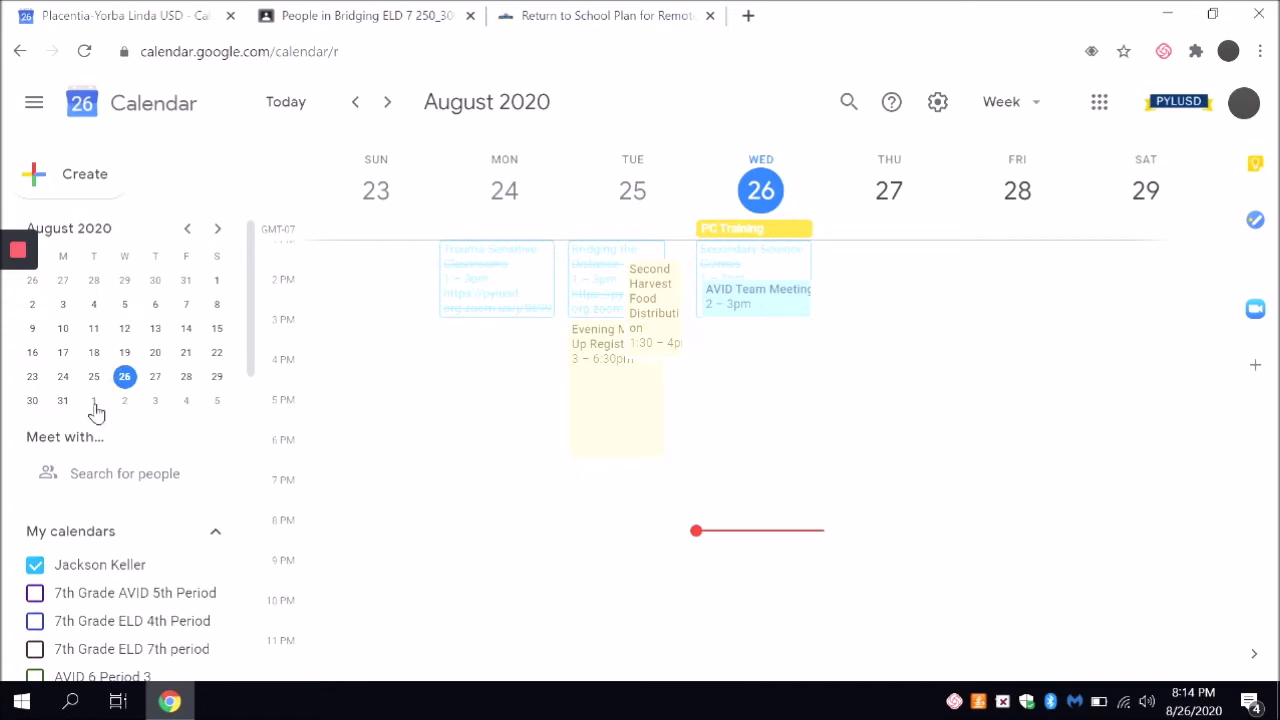
pyautogui.click(94, 403)
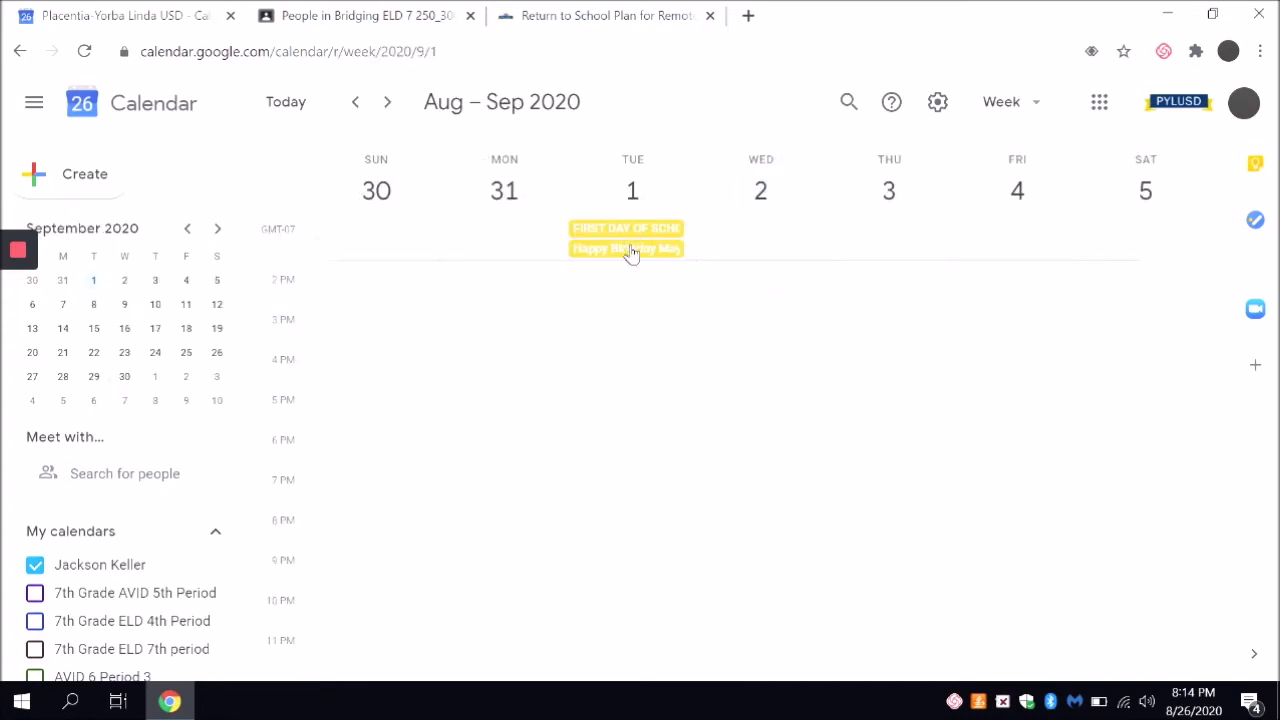
pyautogui.scroll(3, 643, 303)
pyautogui.scroll(-3, 643, 303)
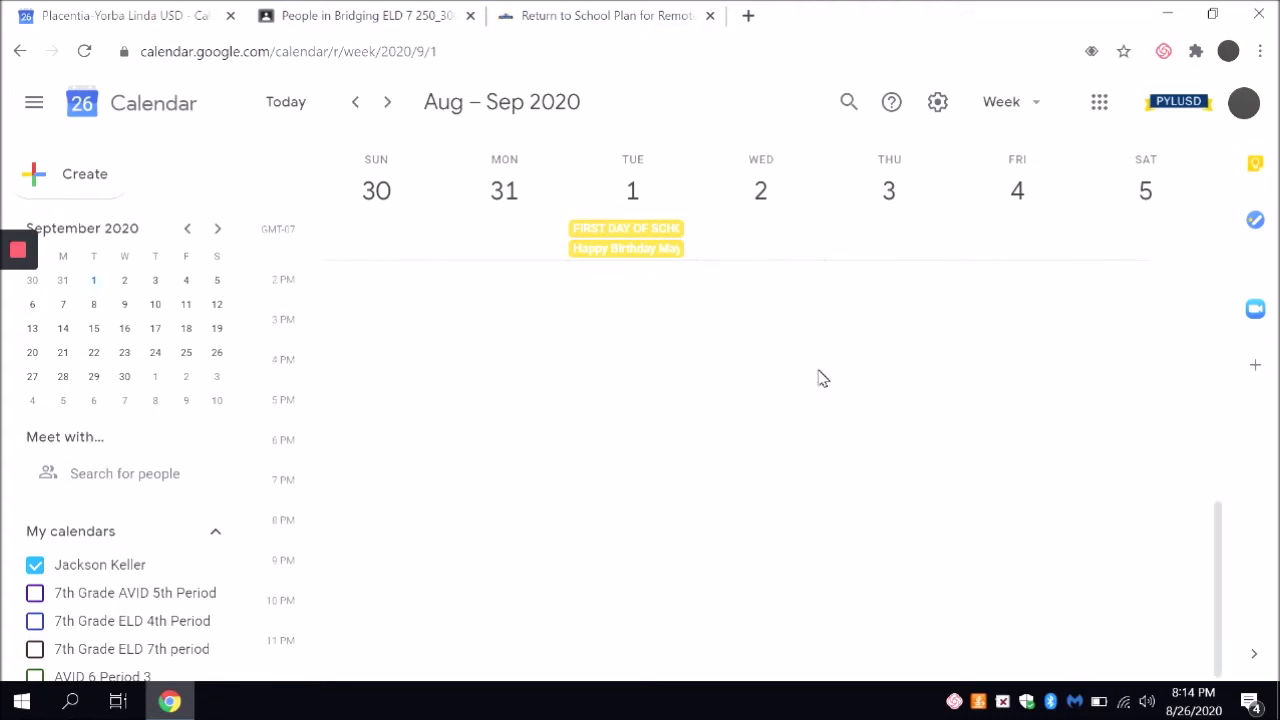
pyautogui.scroll(3, 826, 372)
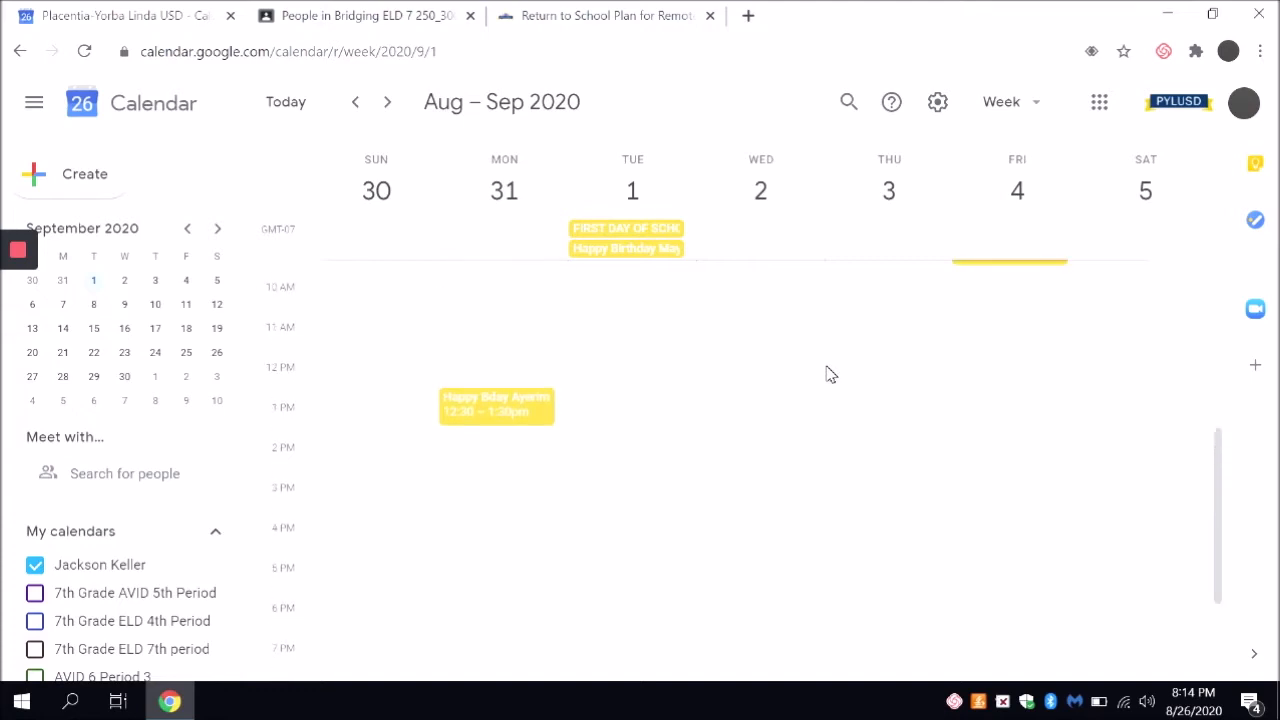
pyautogui.scroll(-2, 826, 374)
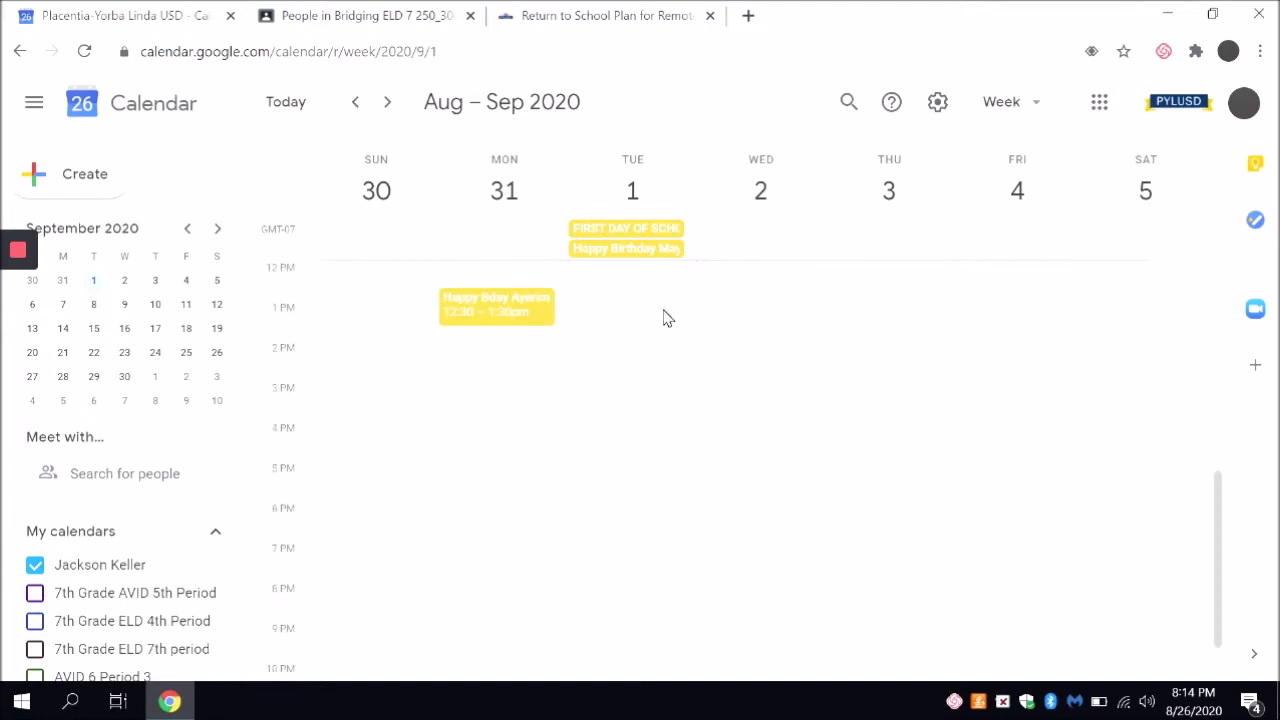
pyautogui.scroll(3, 667, 318)
pyautogui.scroll(-2, 664, 320)
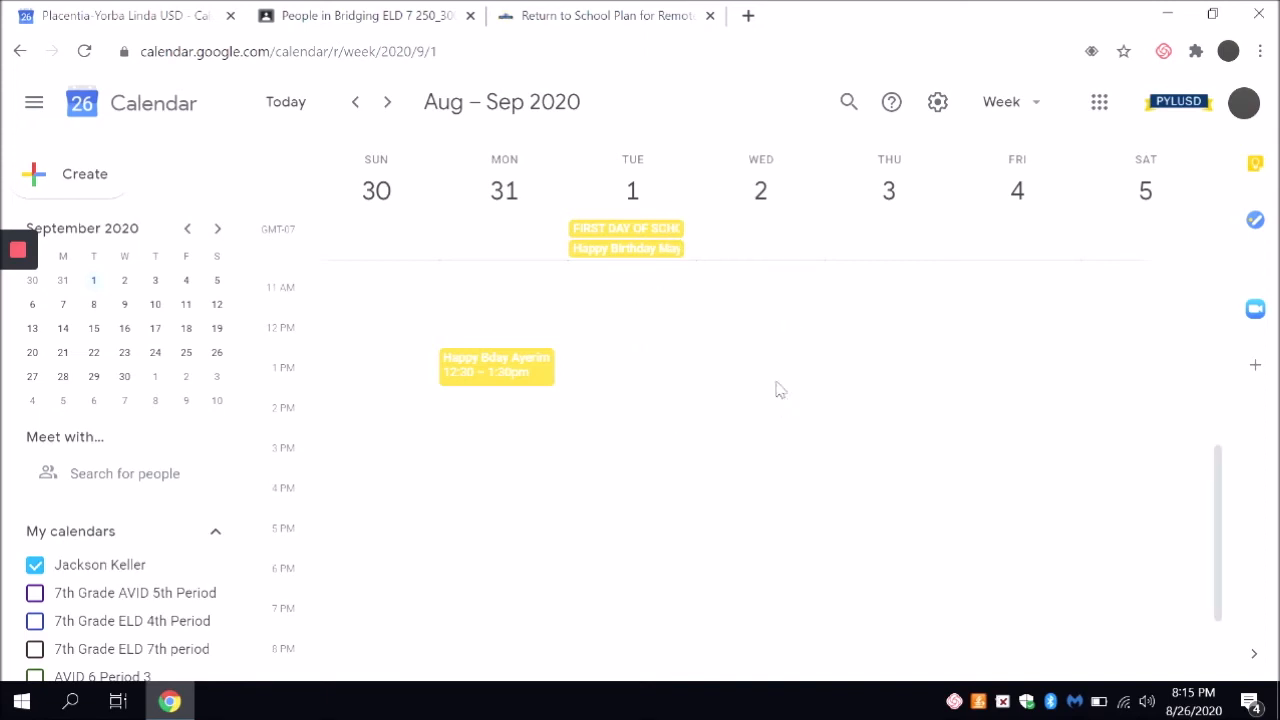
# Step: Create a calendar event with full options, title it "Period 1 ELD" and set its date to Sep 2, 2020
pyautogui.click(87, 178)
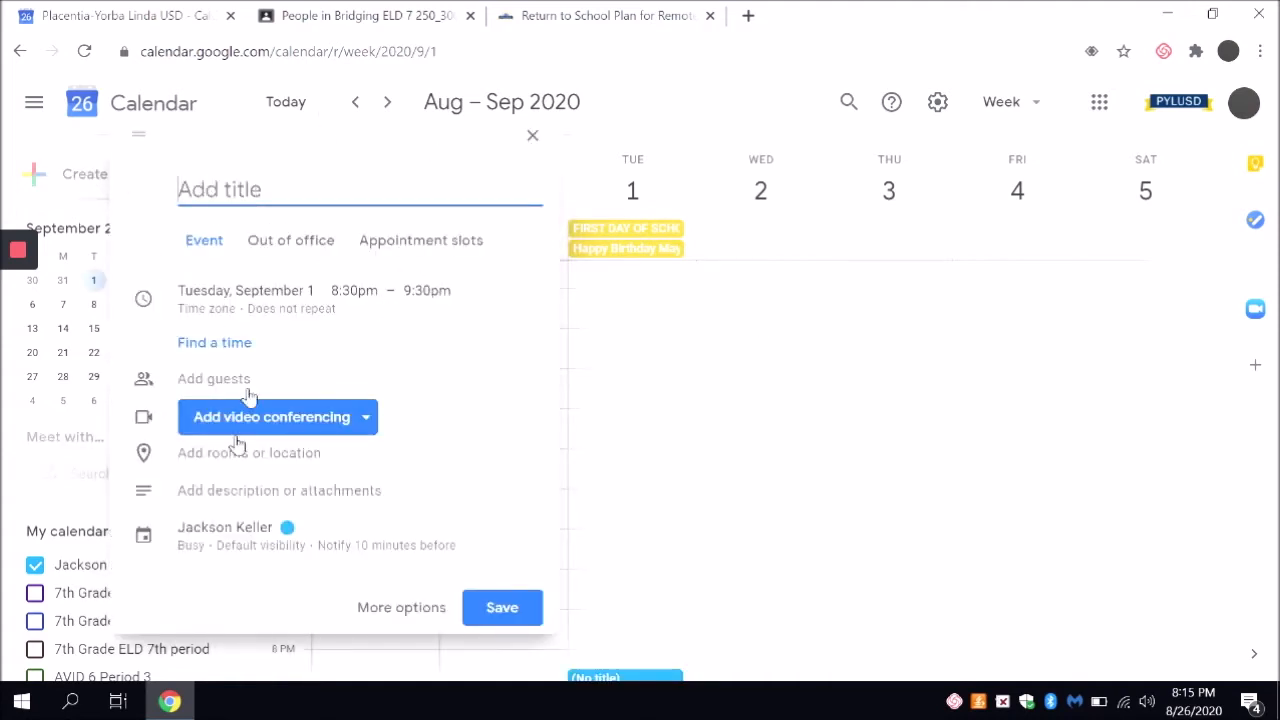
pyautogui.click(388, 614)
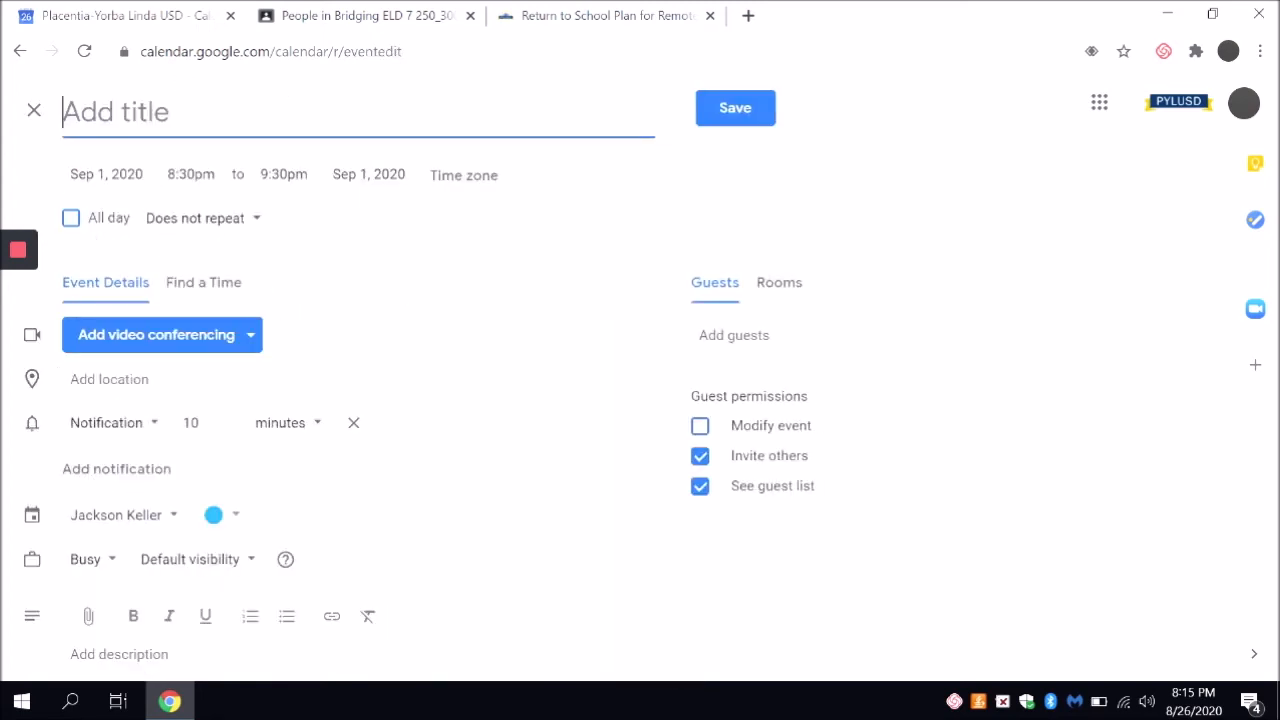
pyautogui.write('Period 1 ELD')
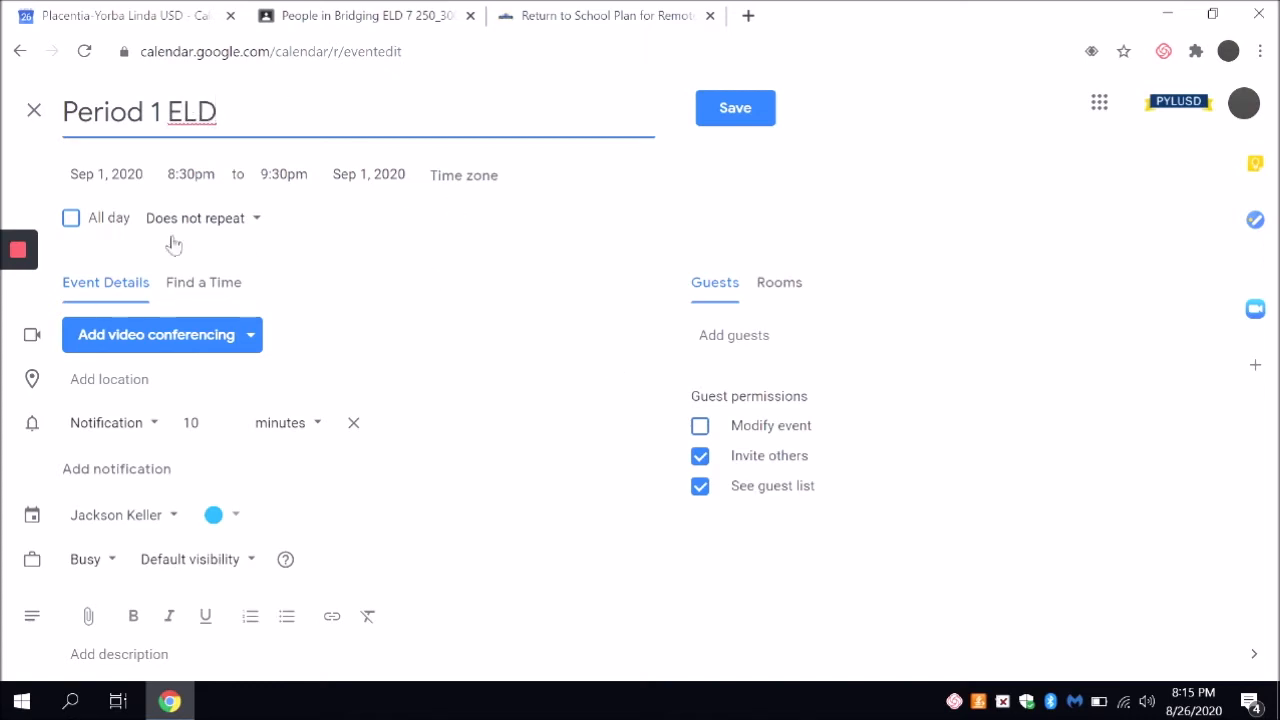
pyautogui.click(107, 176)
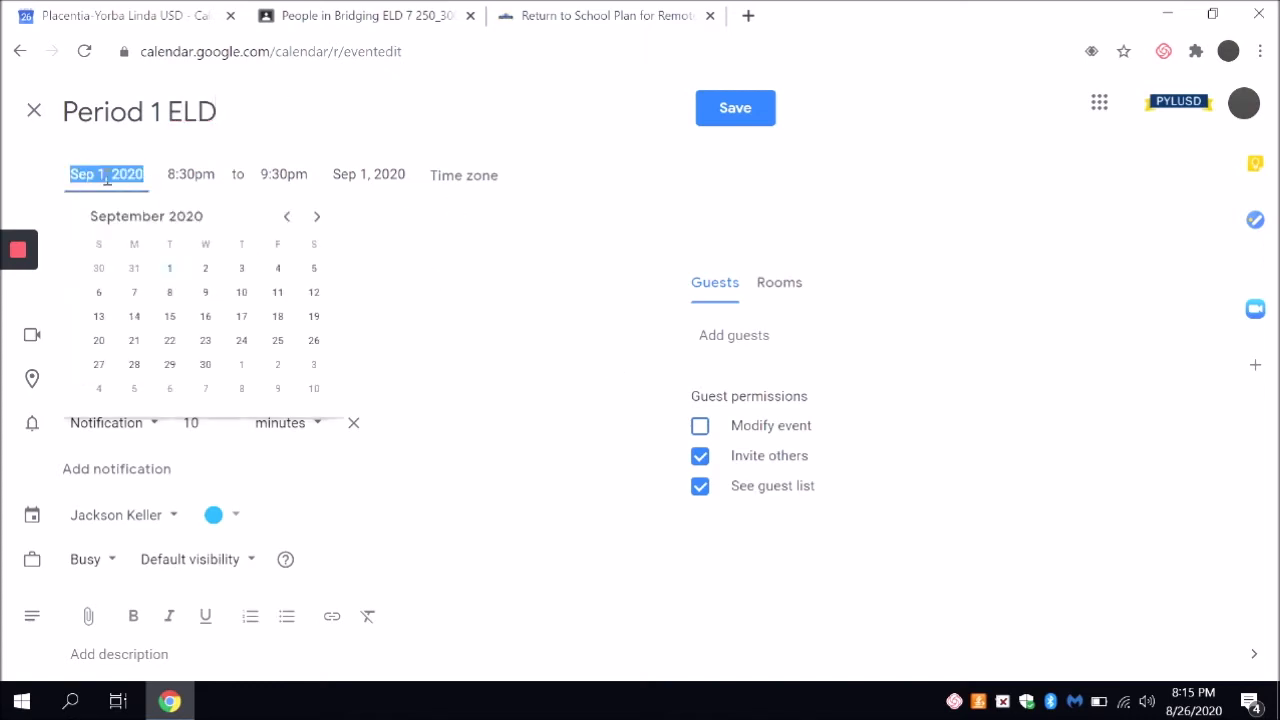
pyautogui.click(204, 270)
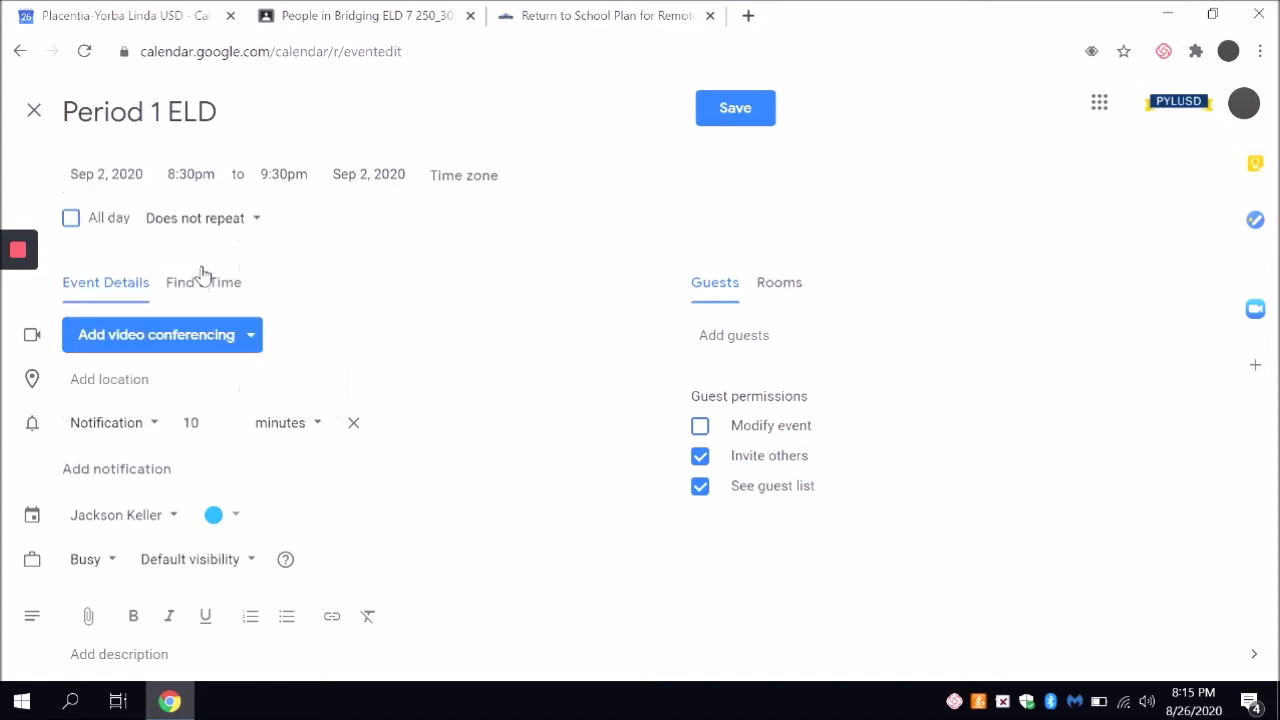
# Step: Set the Period 1 ELD event to run from 9:00am to 9:55am and check its end date
pyautogui.click(176, 173)
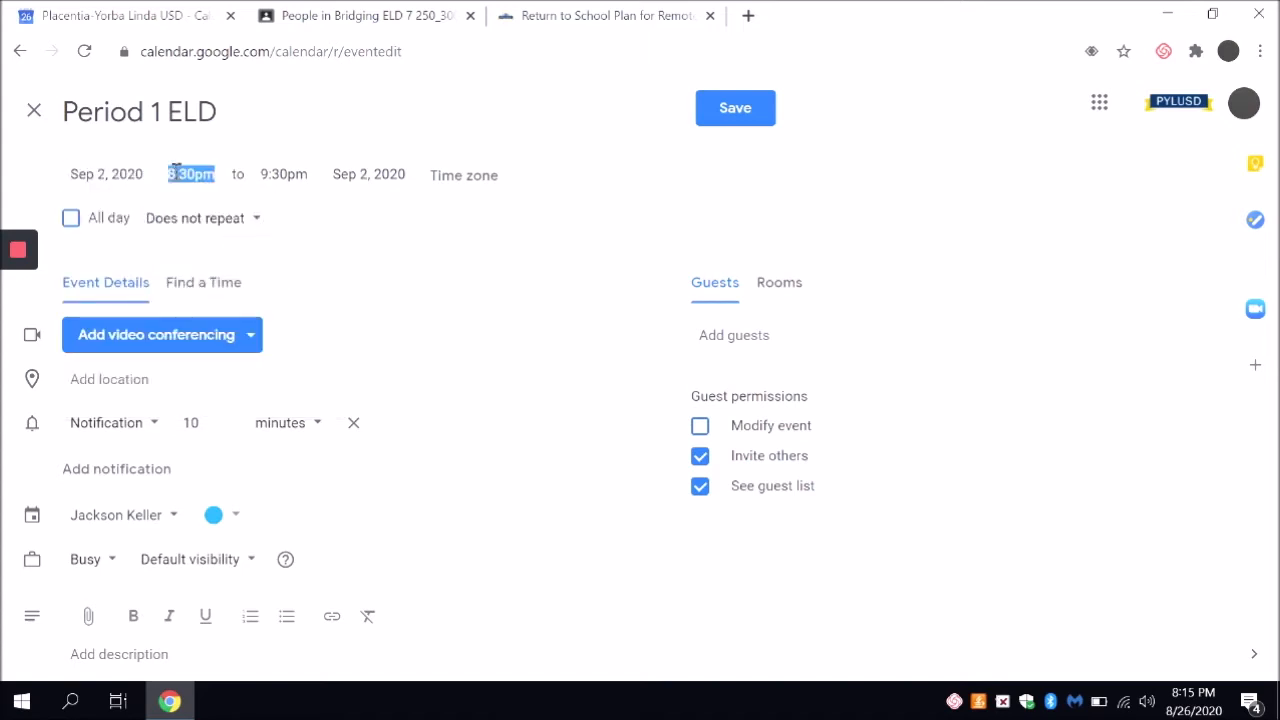
pyautogui.write('9')
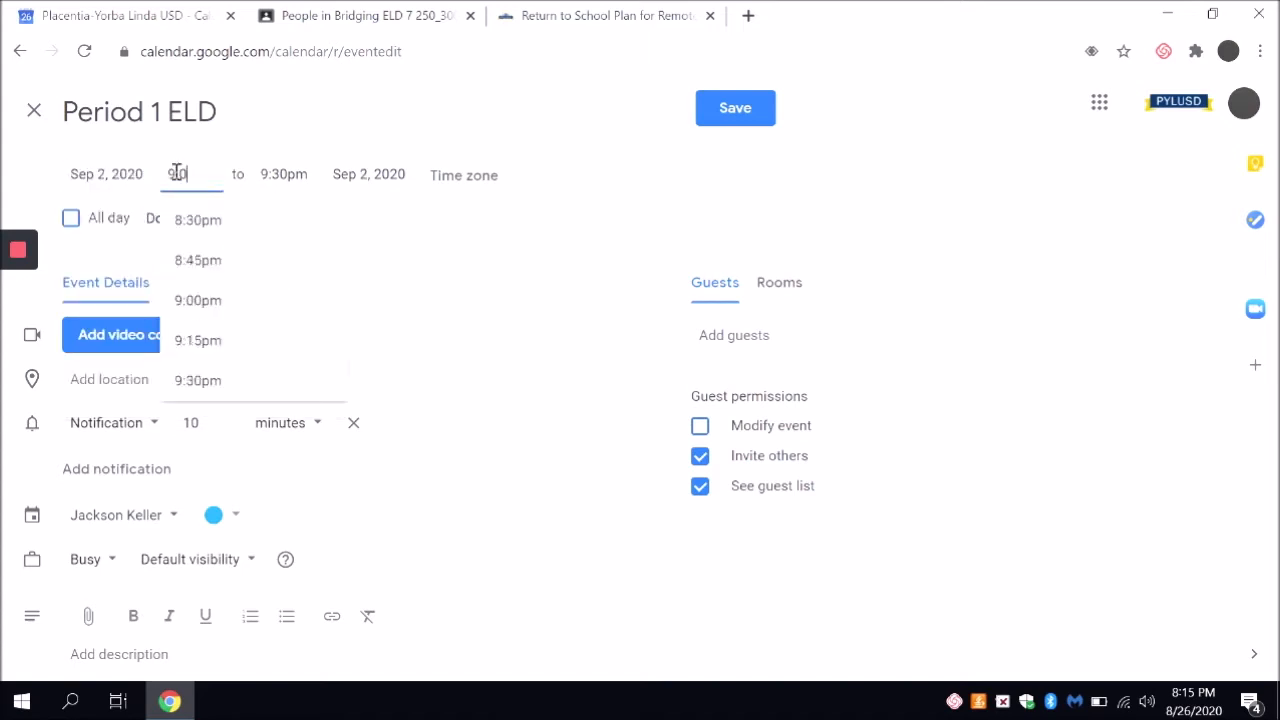
pyautogui.write(':00 AM')
pyautogui.click(466, 290)
pyautogui.click(287, 175)
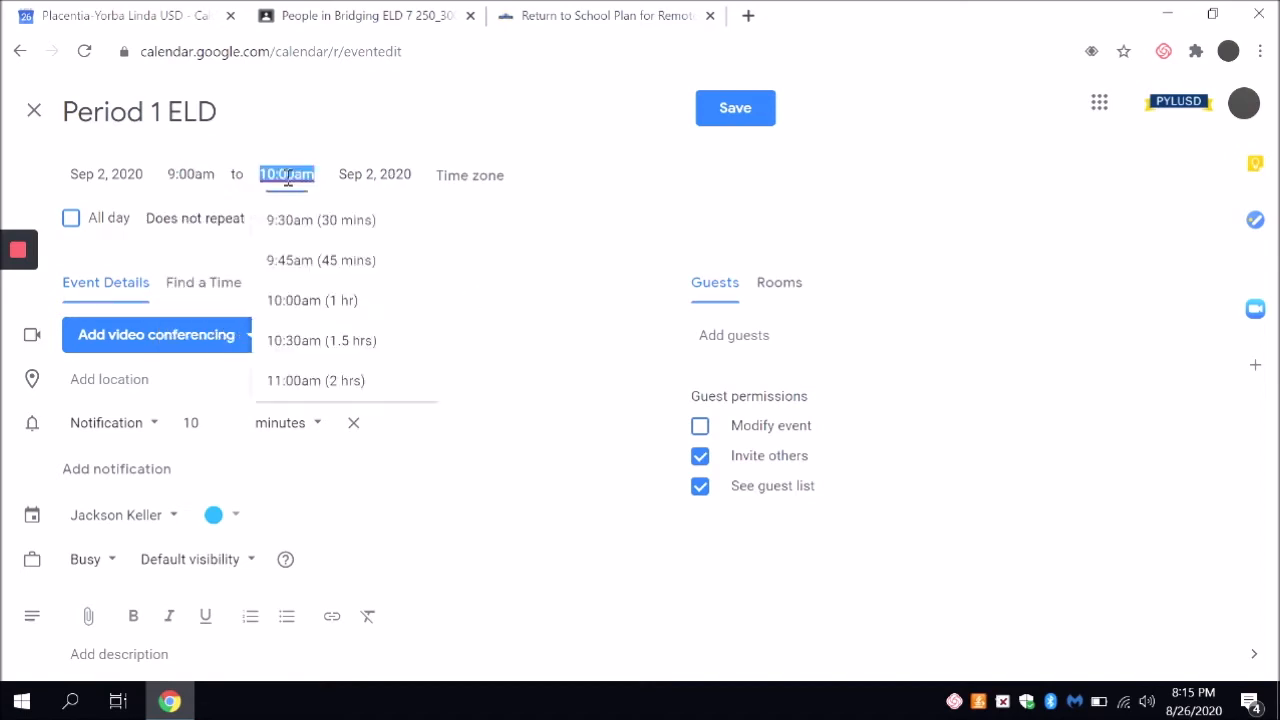
pyautogui.write('9:55 AM')
pyautogui.click(533, 232)
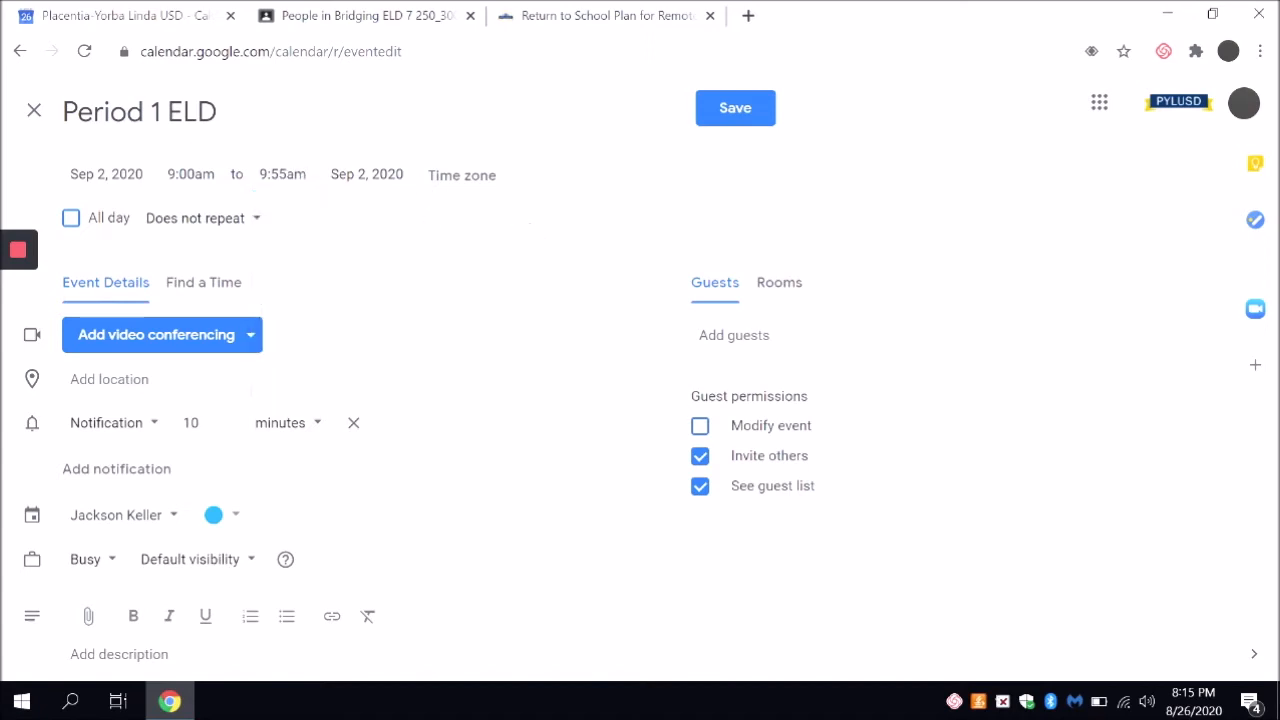
pyautogui.click(372, 172)
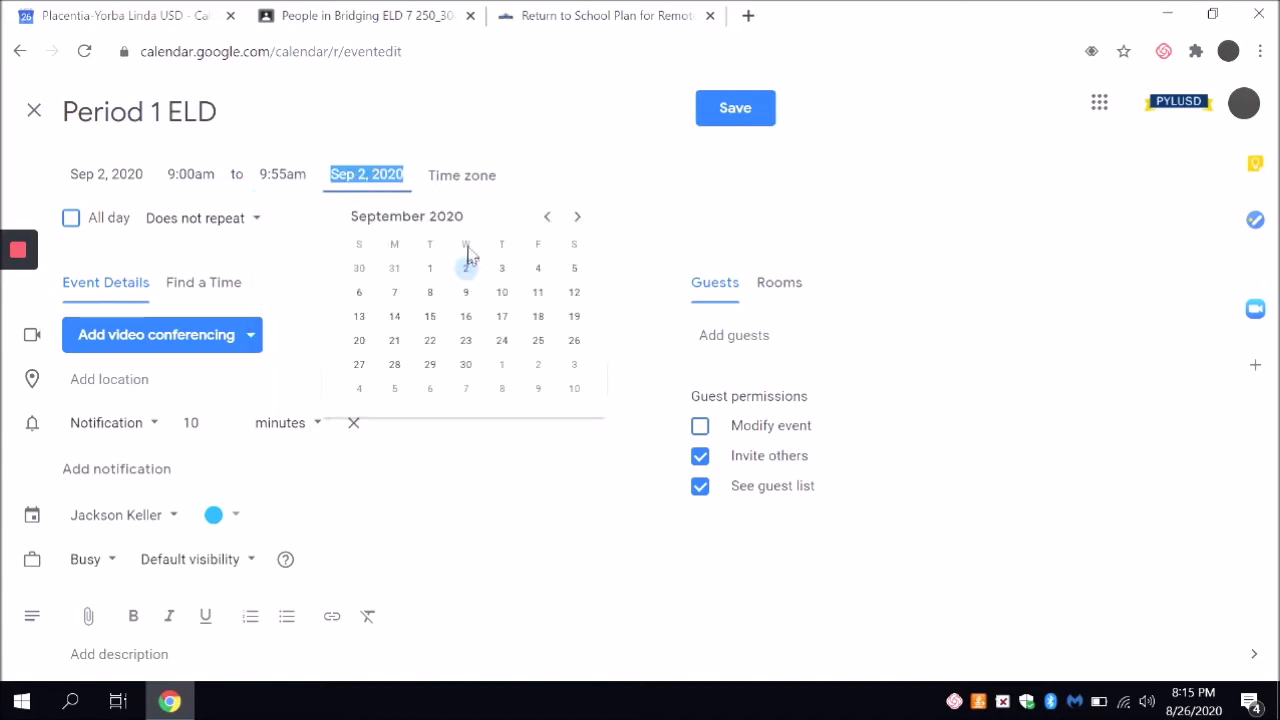
pyautogui.click(762, 238)
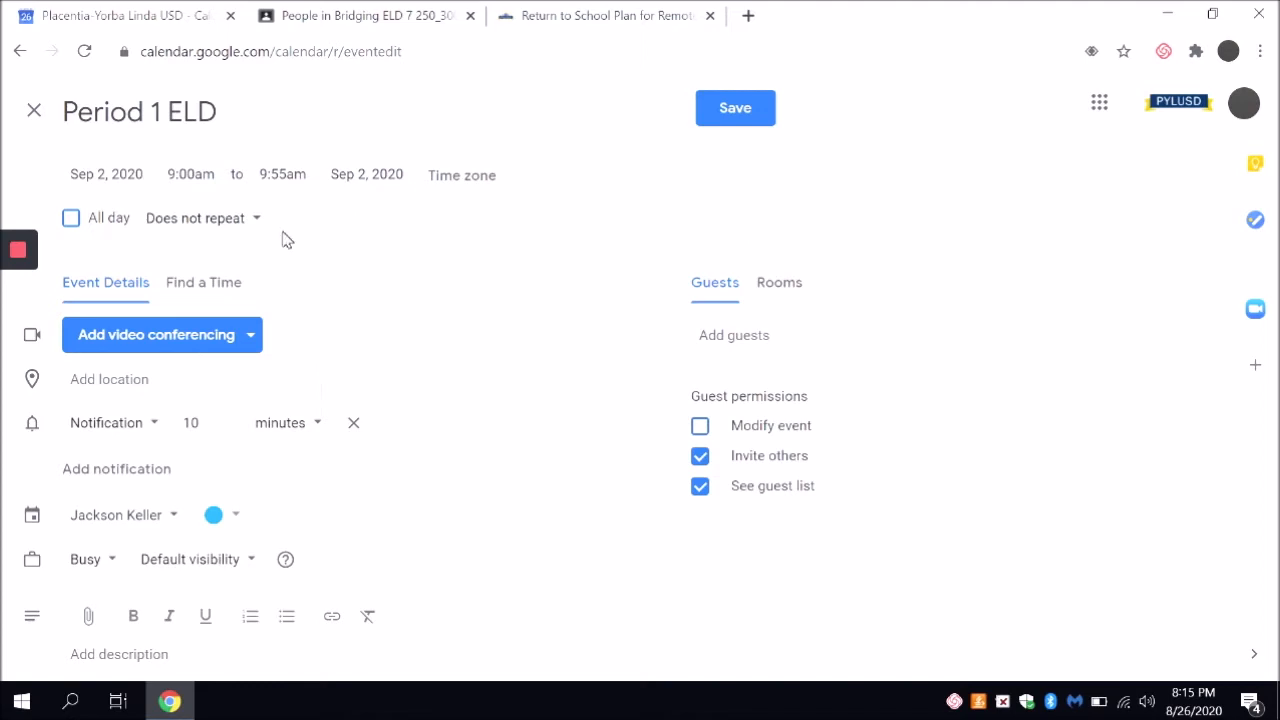
# Step: Set a custom recurrence for Period 1 ELD, repeating every week on Monday and Wednesday and ending on Nov 6, 2020
pyautogui.click(191, 225)
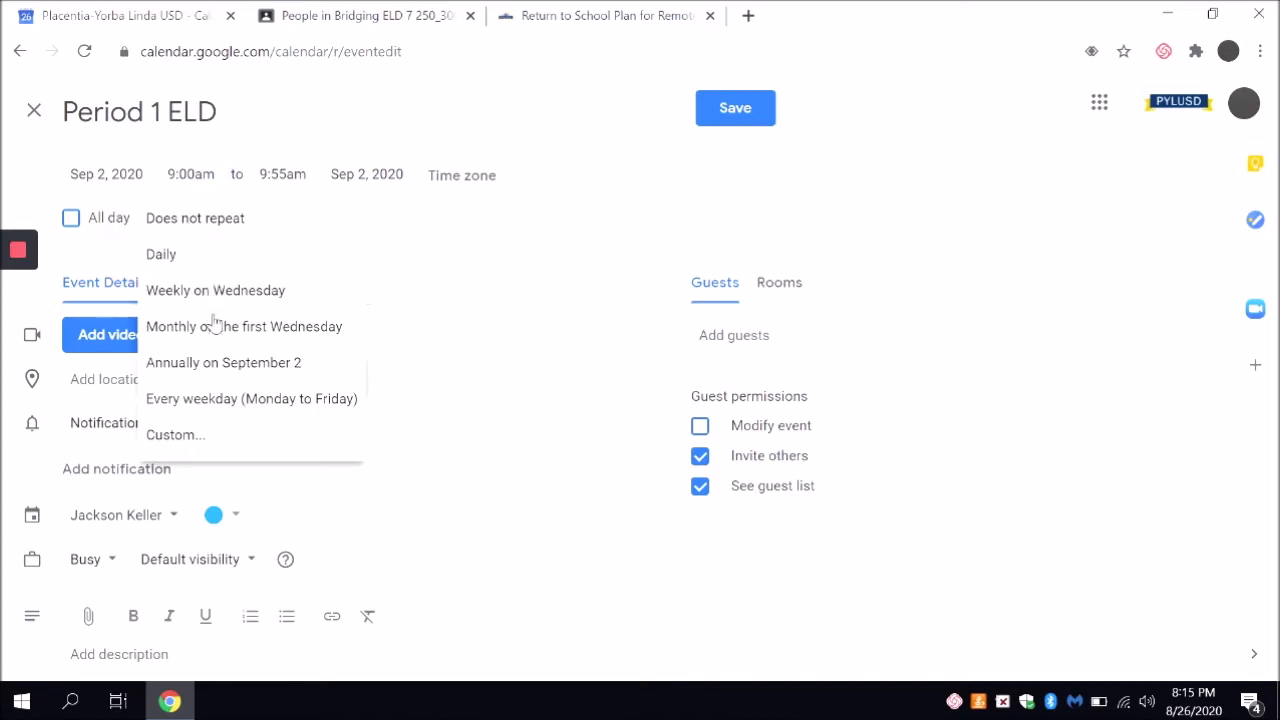
pyautogui.click(215, 438)
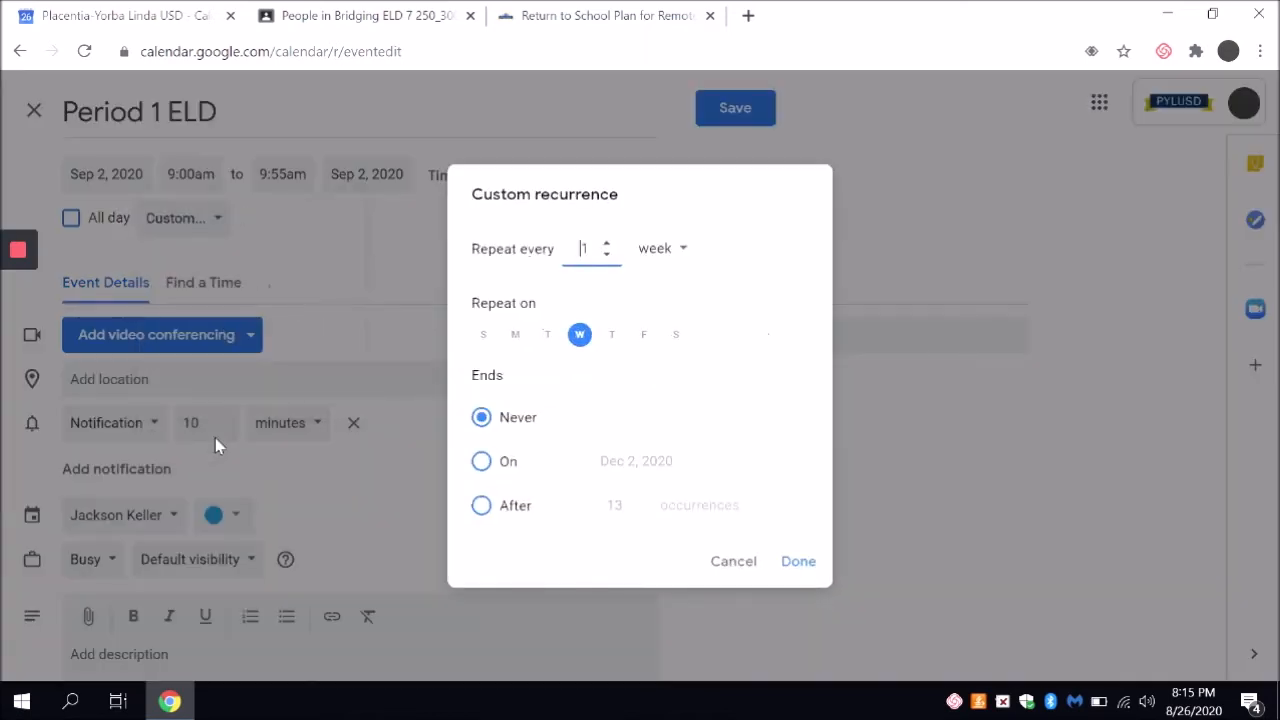
pyautogui.click(512, 345)
pyautogui.click(480, 461)
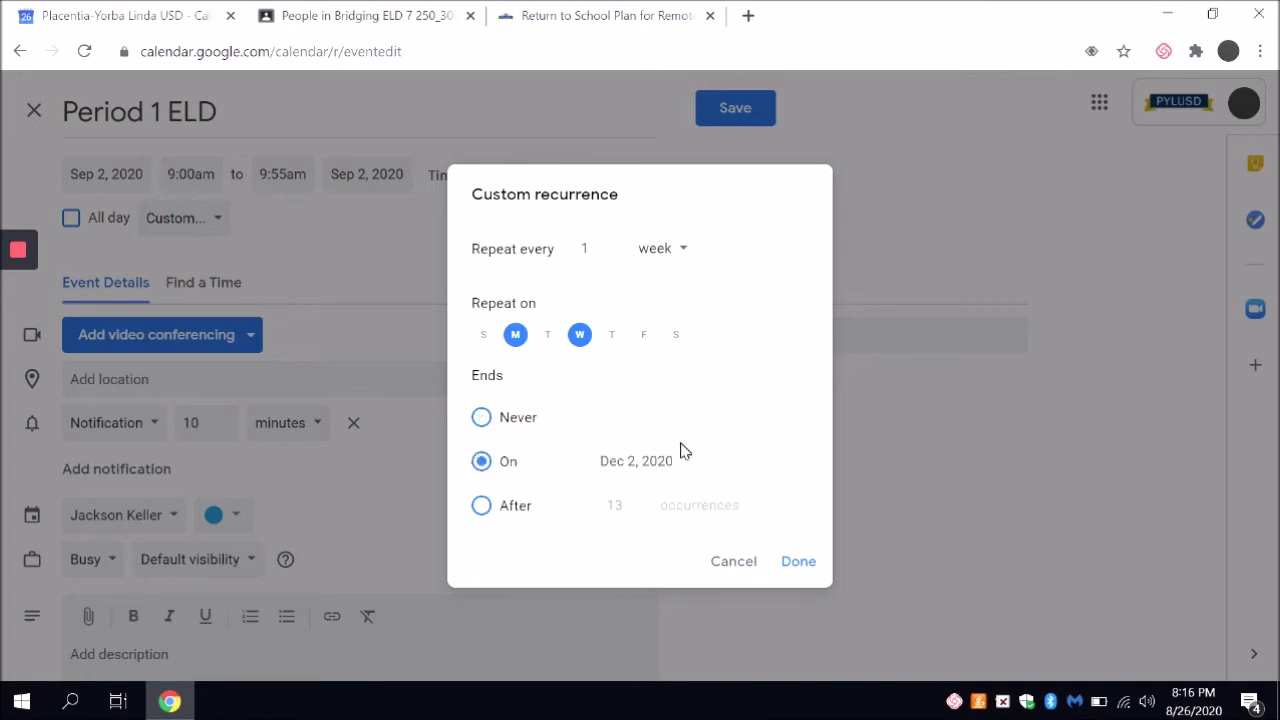
pyautogui.click(636, 461)
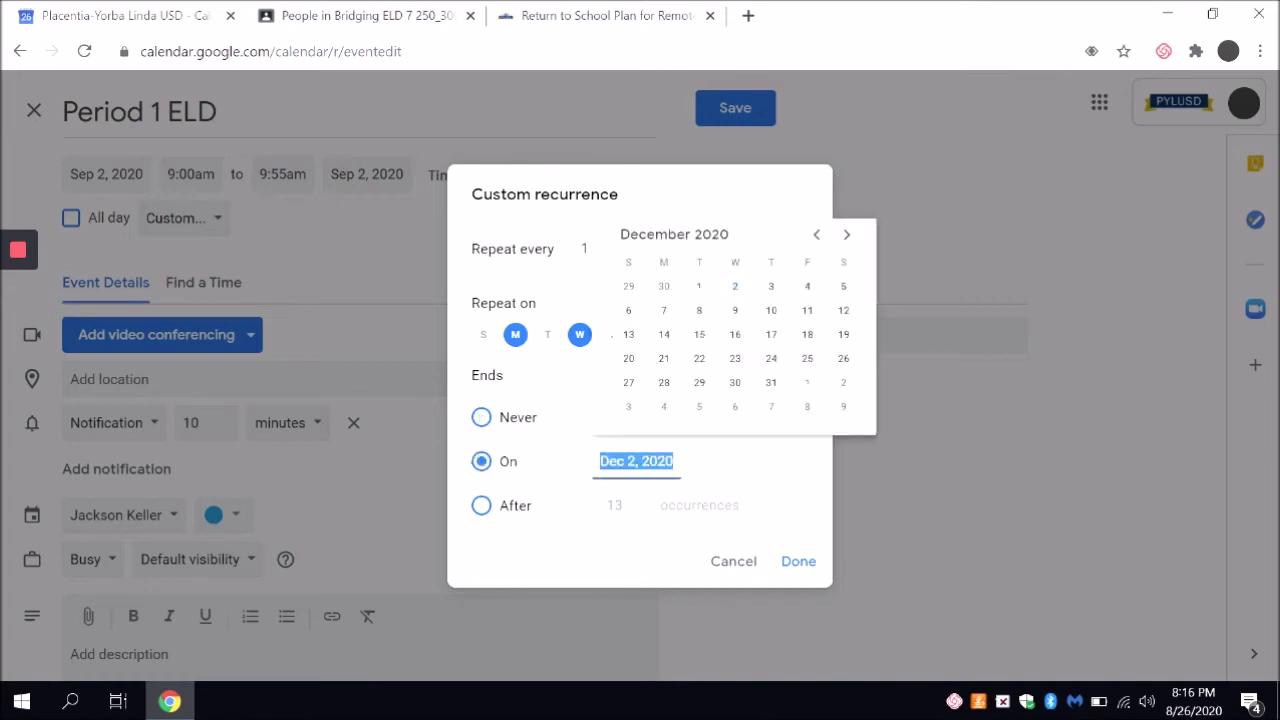
pyautogui.click(816, 235)
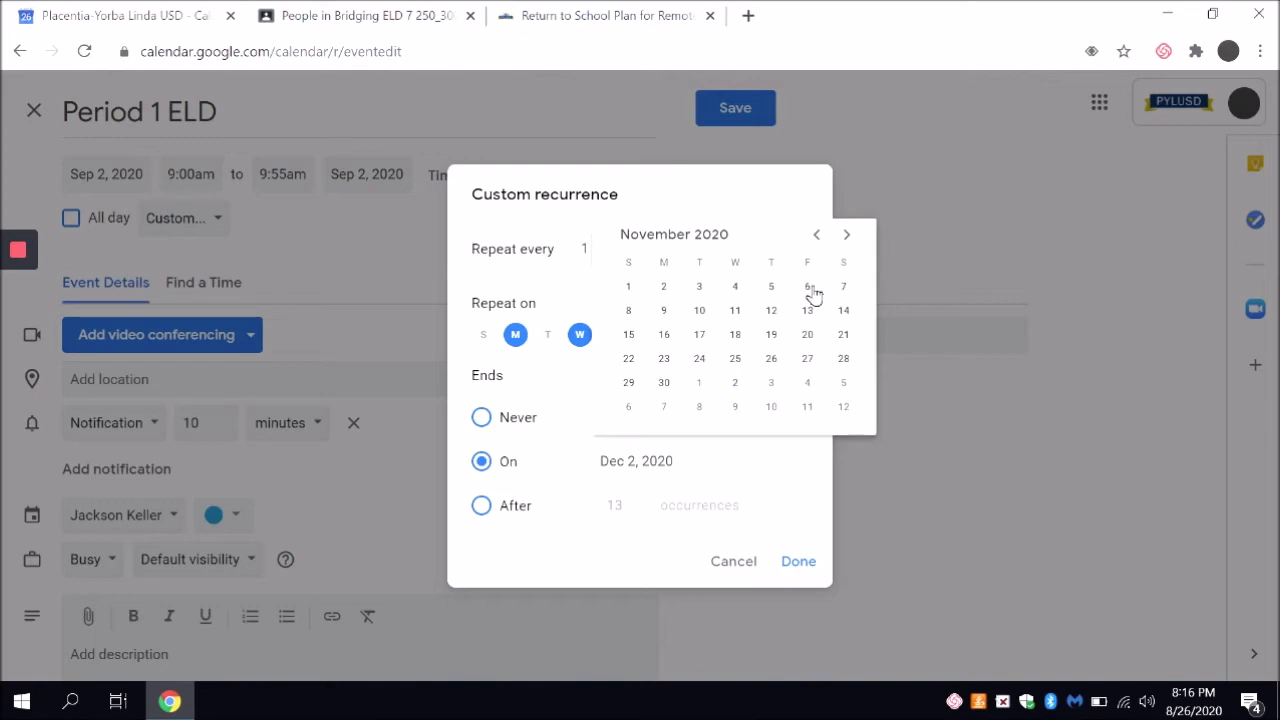
pyautogui.click(809, 287)
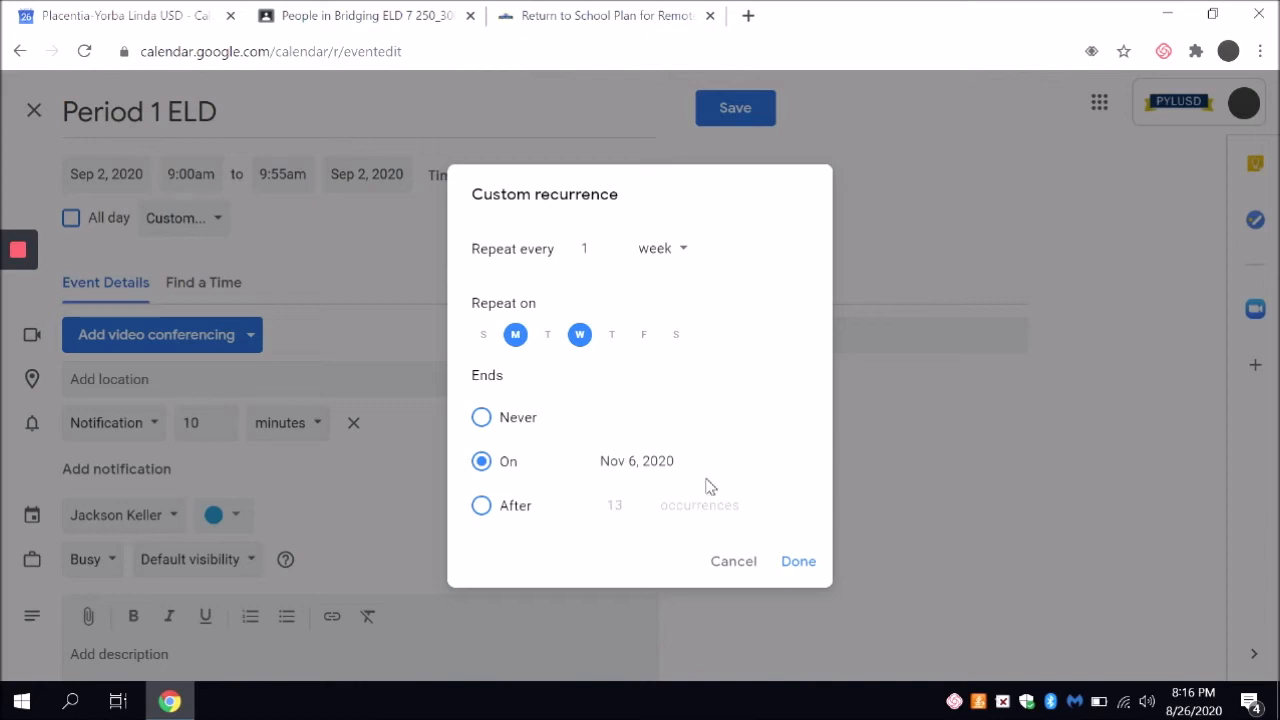
pyautogui.click(798, 561)
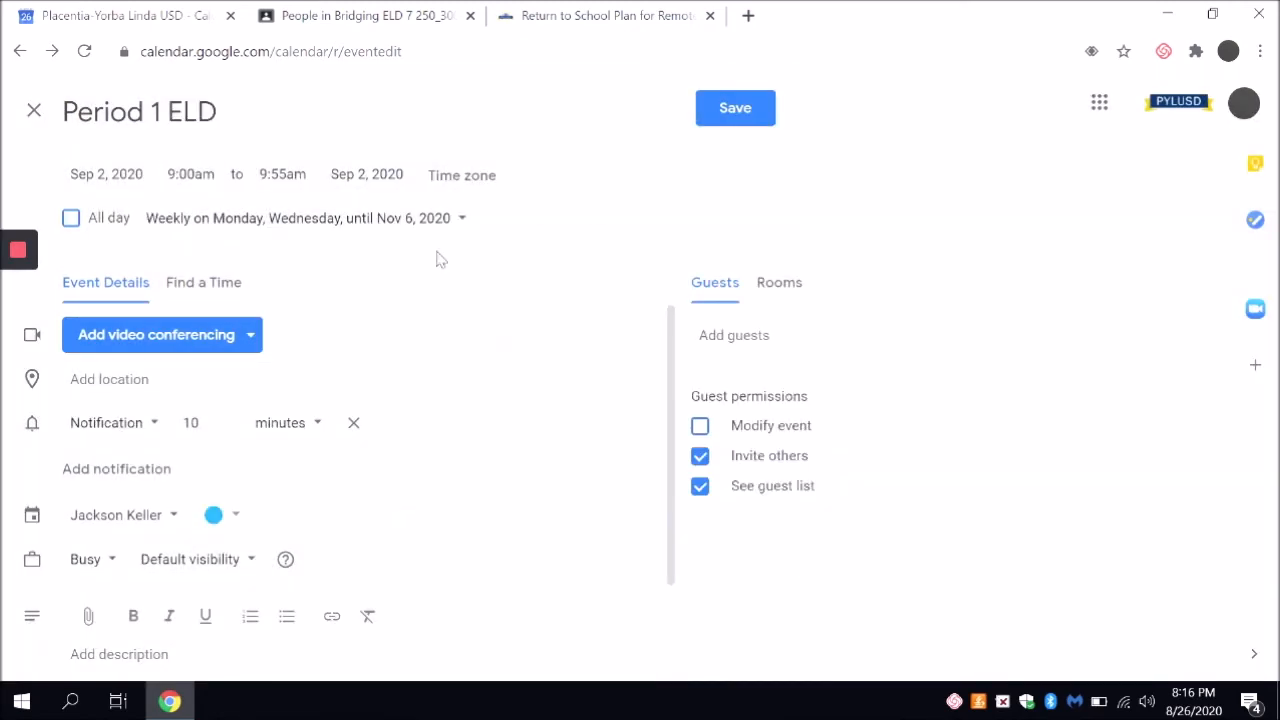
# Step: Add a Zoom Meeting as the event's video conferencing and check its joining details
pyautogui.click(250, 338)
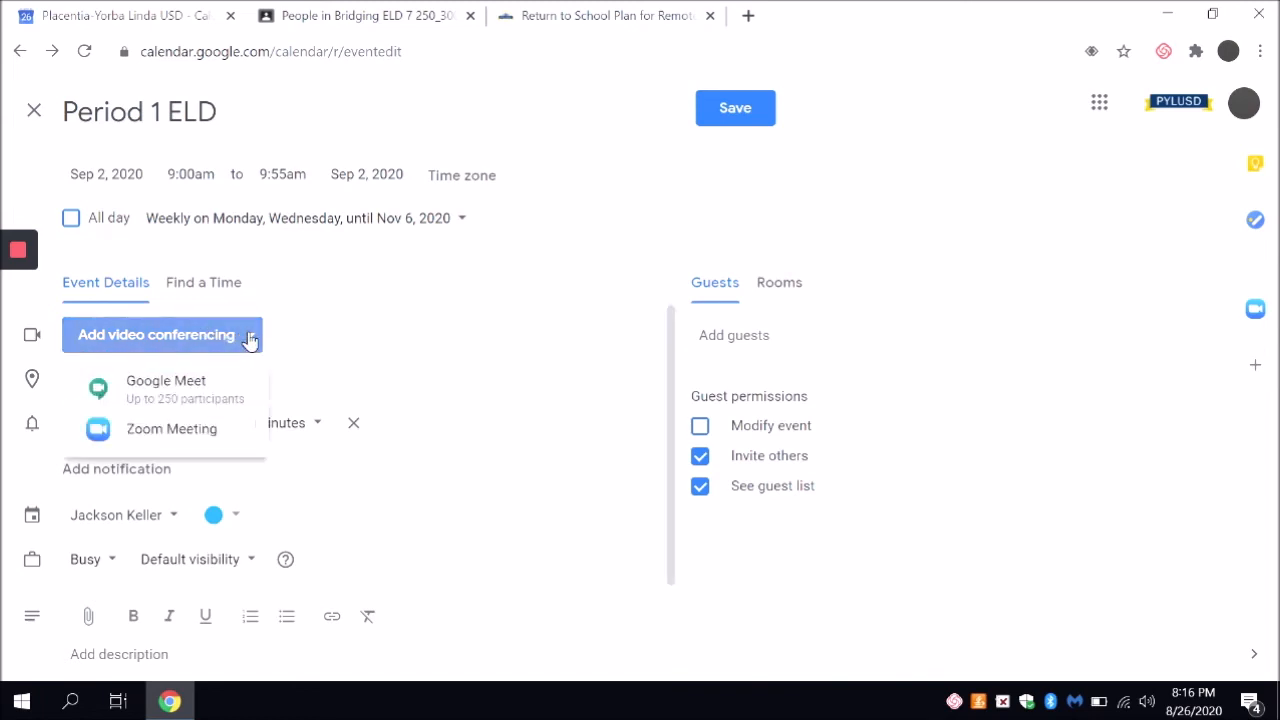
pyautogui.click(218, 438)
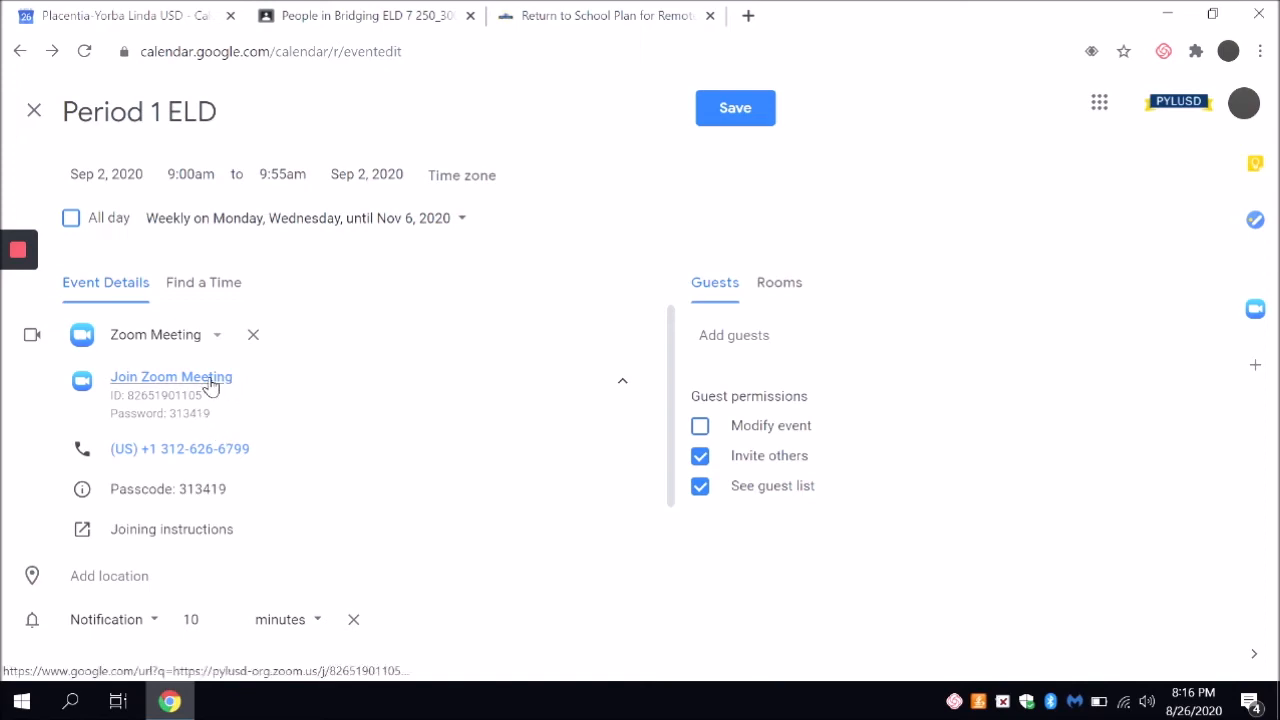
pyautogui.scroll(-1, 360, 406)
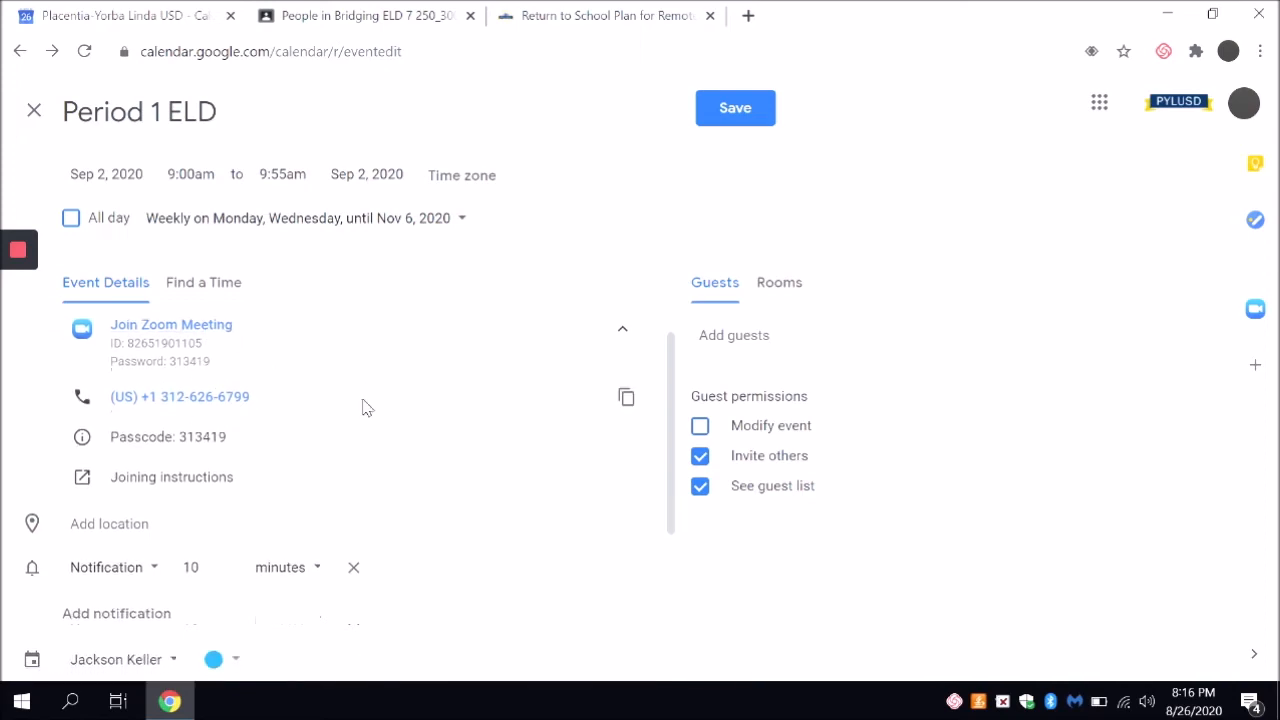
pyautogui.scroll(1, 243, 354)
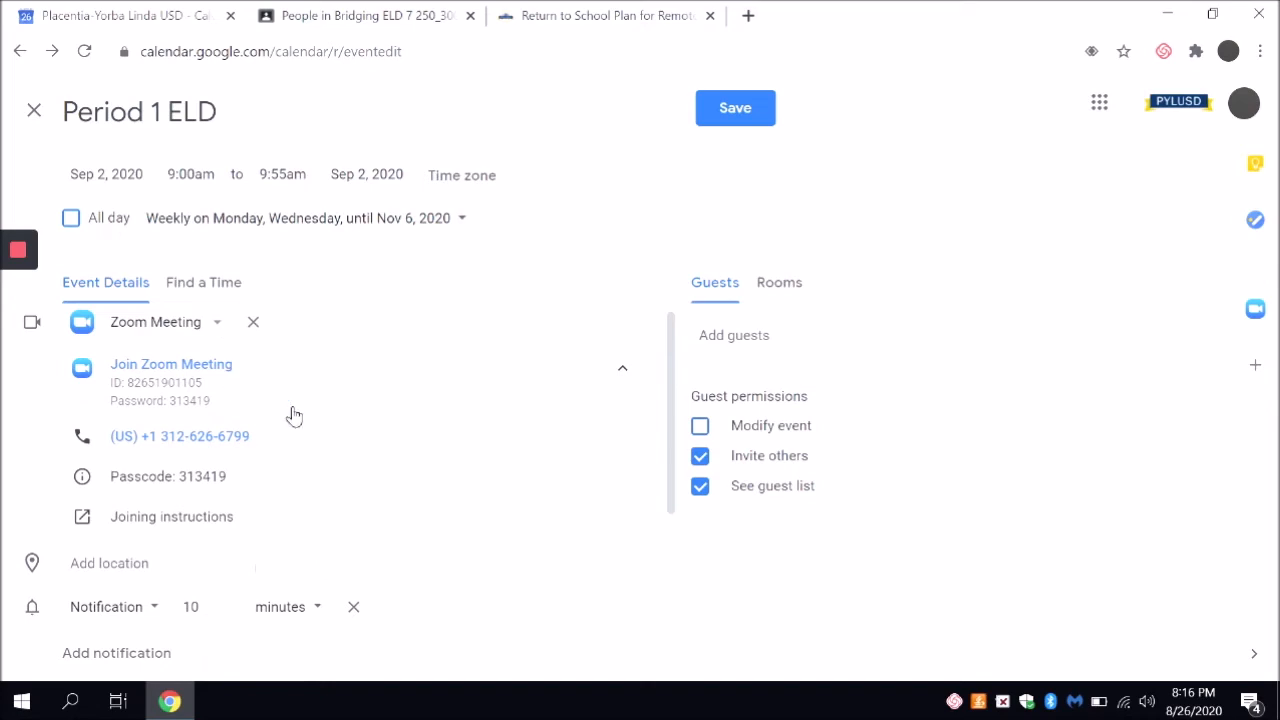
pyautogui.scroll(1, 293, 415)
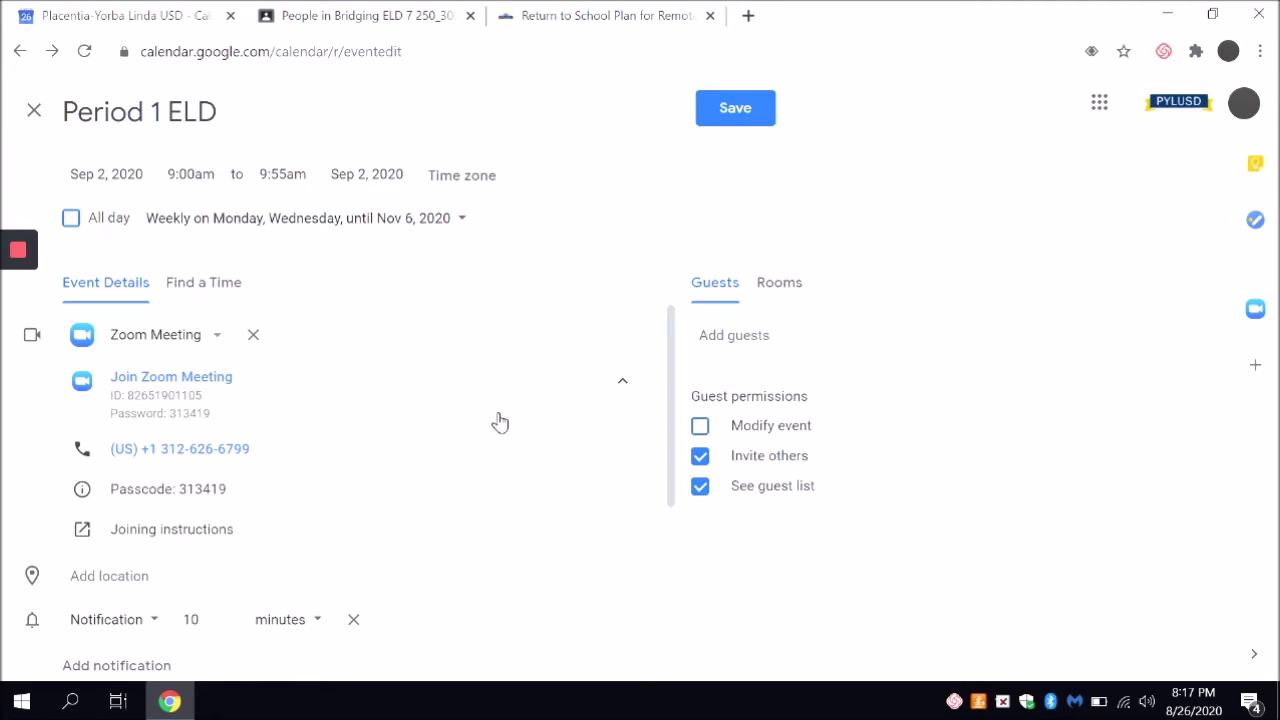
# Step: Look over the event's notification, calendar color, visibility and description options below the Zoom details
pyautogui.scroll(-2, 500, 420)
pyautogui.scroll(2, 500, 420)
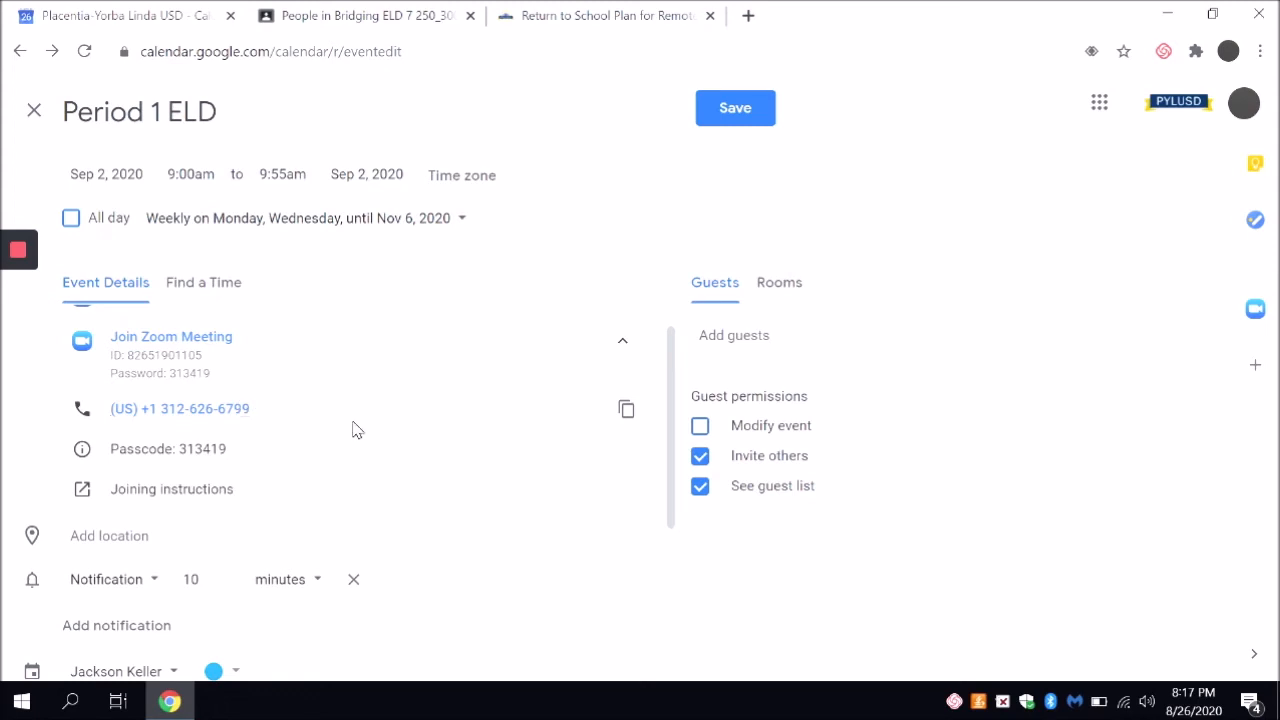
pyautogui.scroll(-3, 354, 429)
pyautogui.scroll(-2, 250, 432)
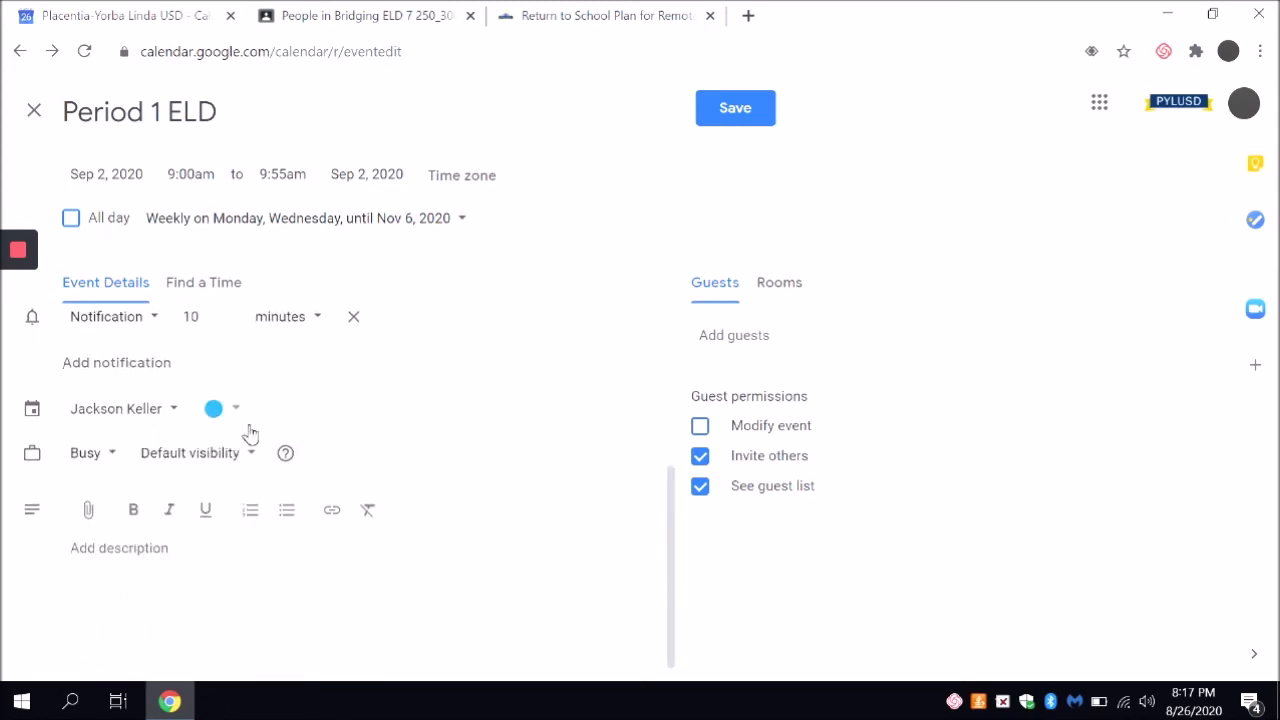
pyautogui.scroll(-1, 251, 432)
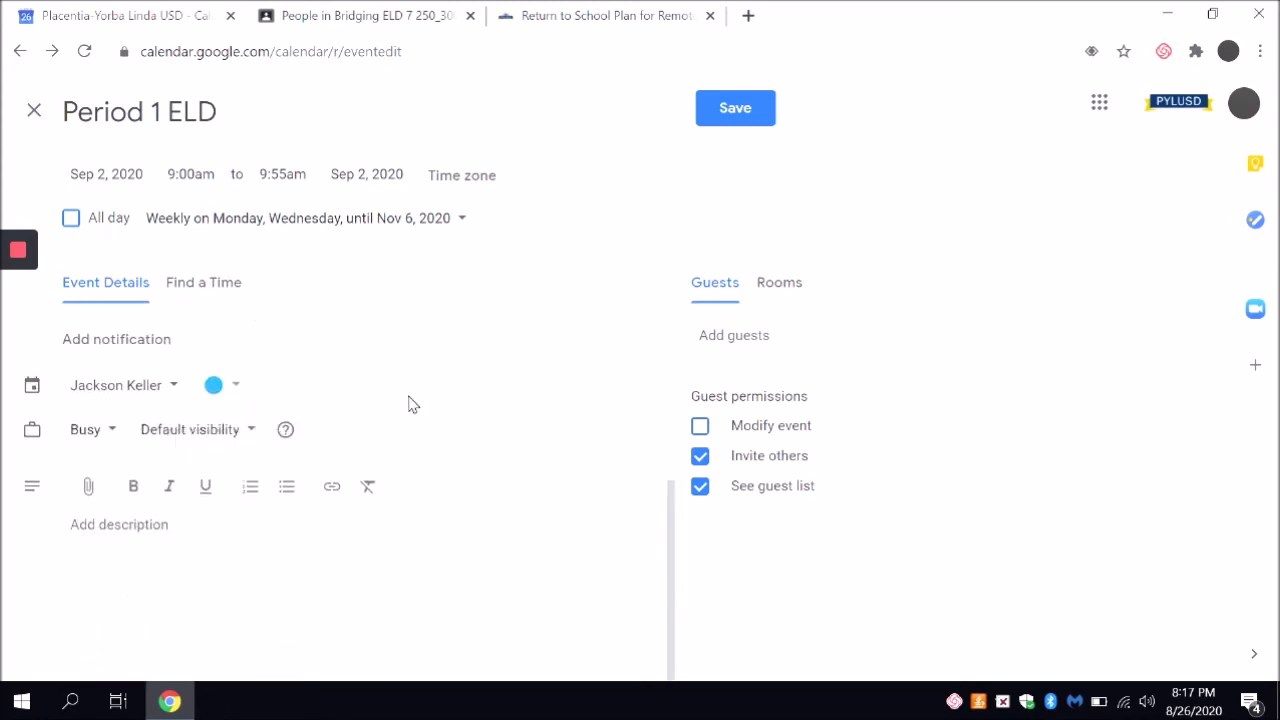
pyautogui.scroll(4, 409, 403)
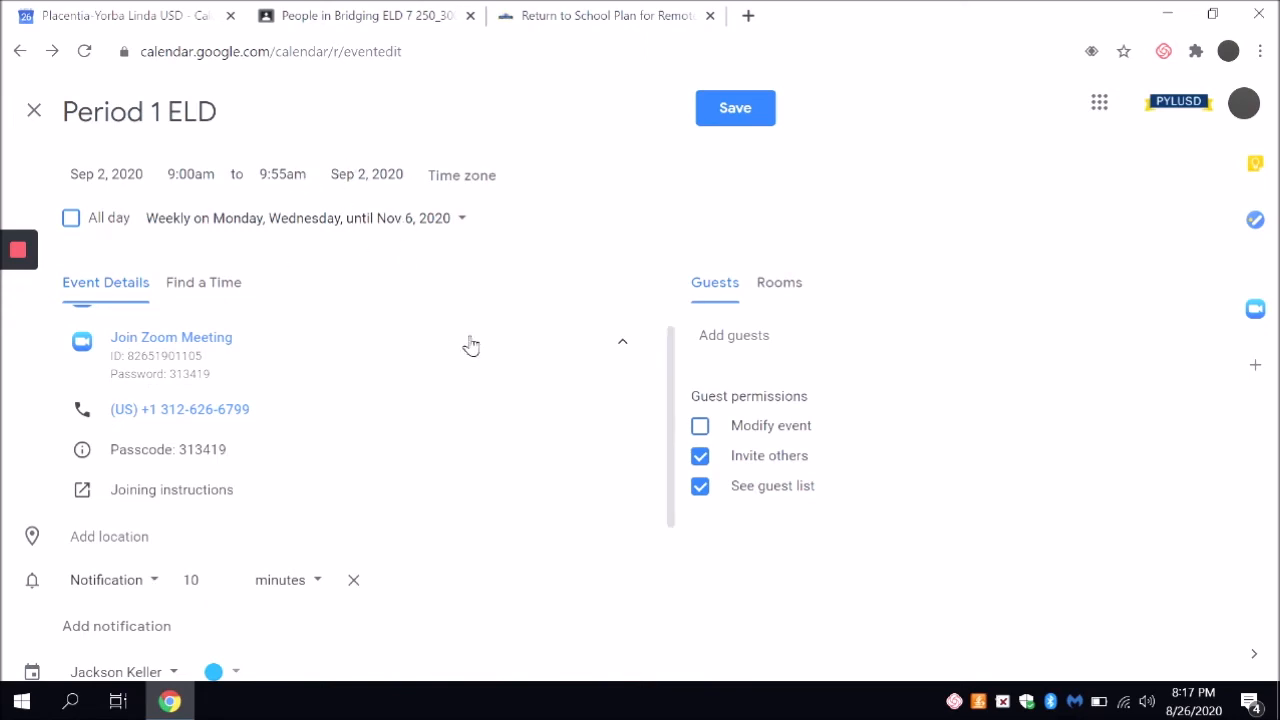
# Step: Check the class name in Google Classroom, then search the event's guests for "bridging" and add the Bridging ELD 7 250_3003 class calendar
pyautogui.click(769, 335)
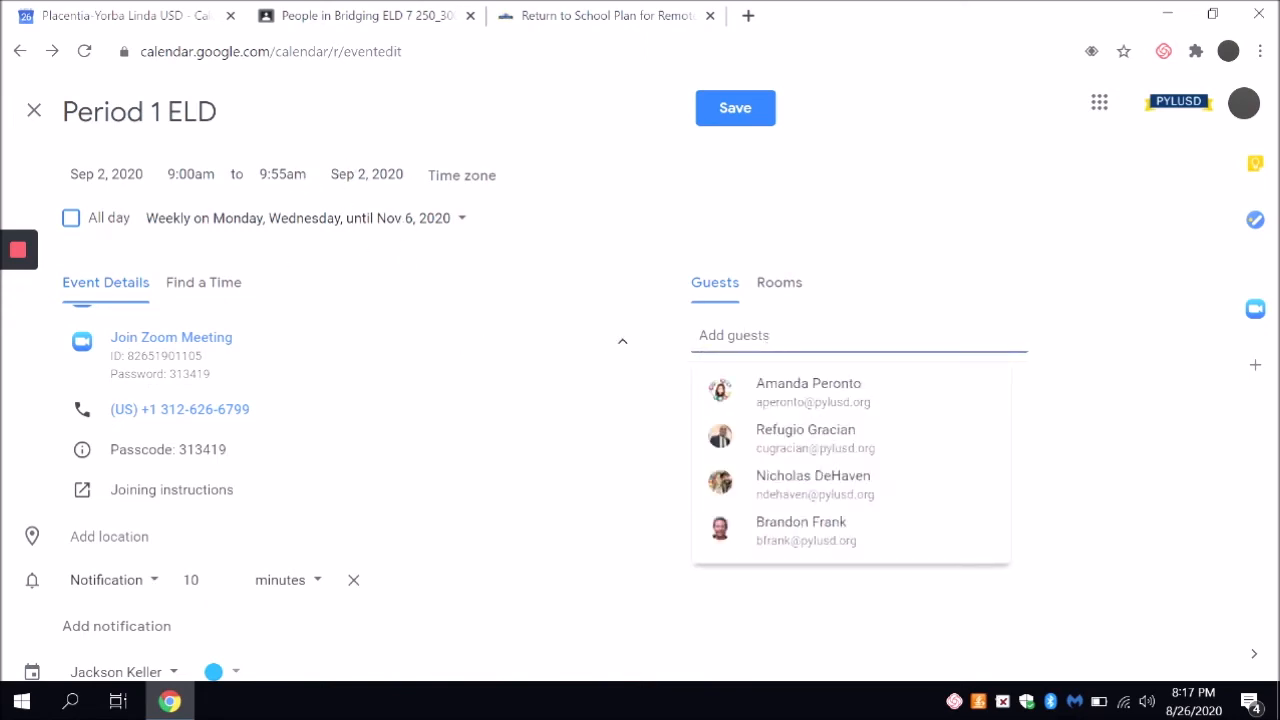
pyautogui.click(393, 12)
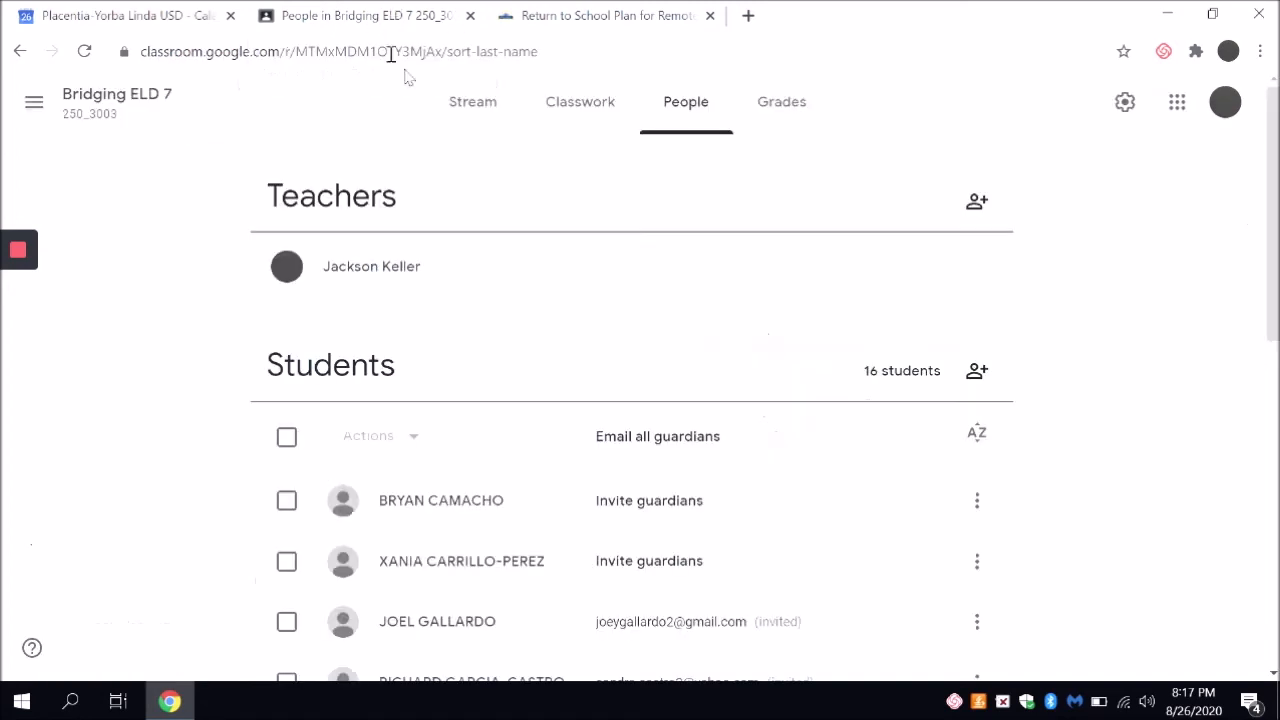
pyautogui.click(505, 118)
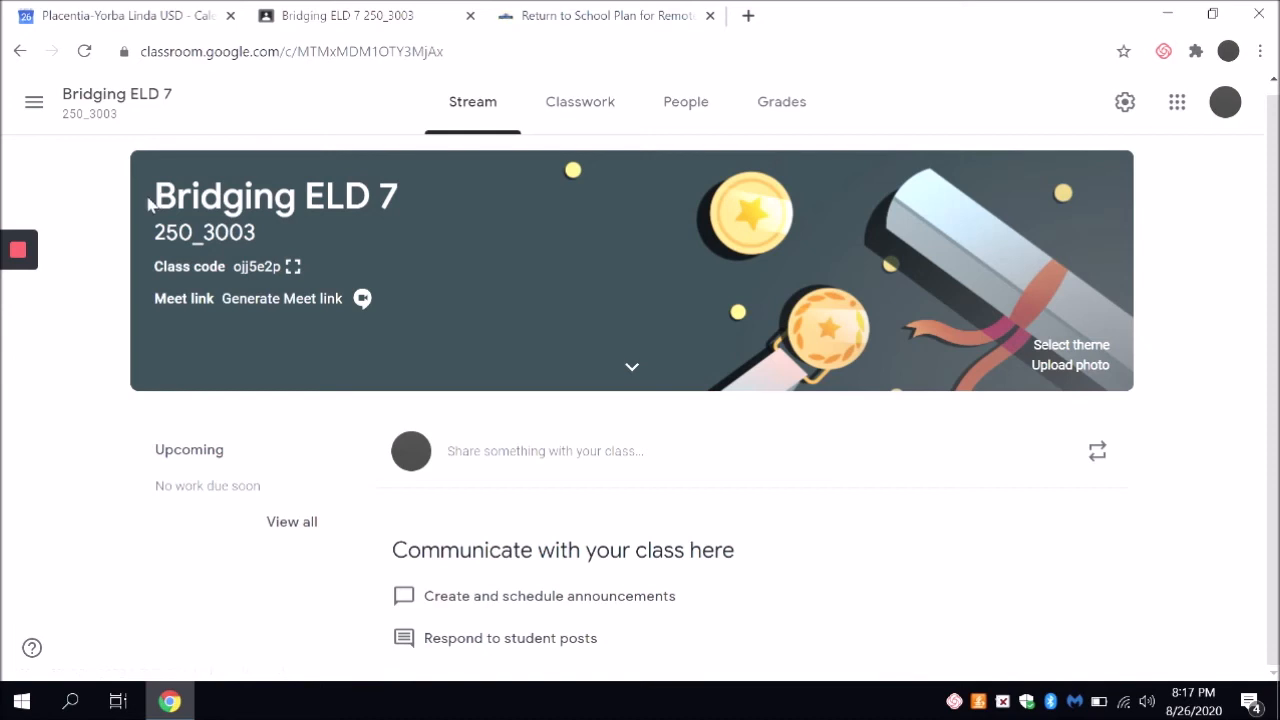
pyautogui.moveTo(154, 196); pyautogui.dragTo(438, 173)
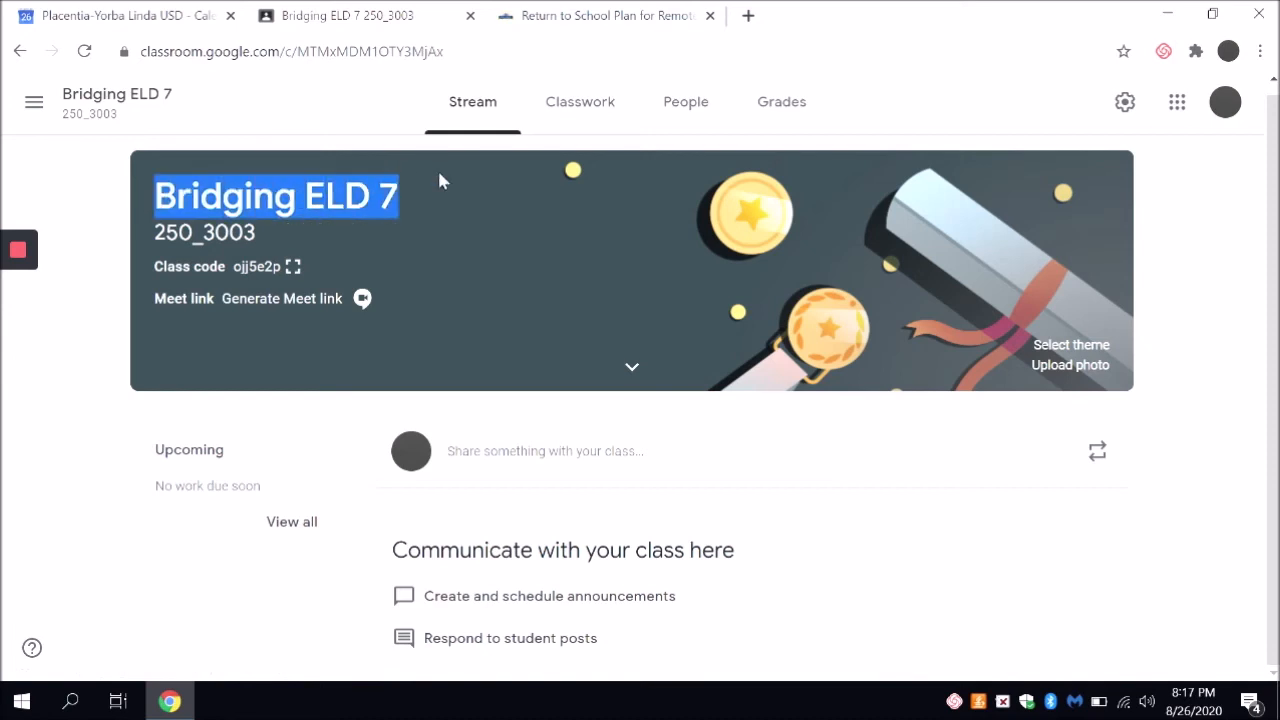
pyautogui.click(80, 12)
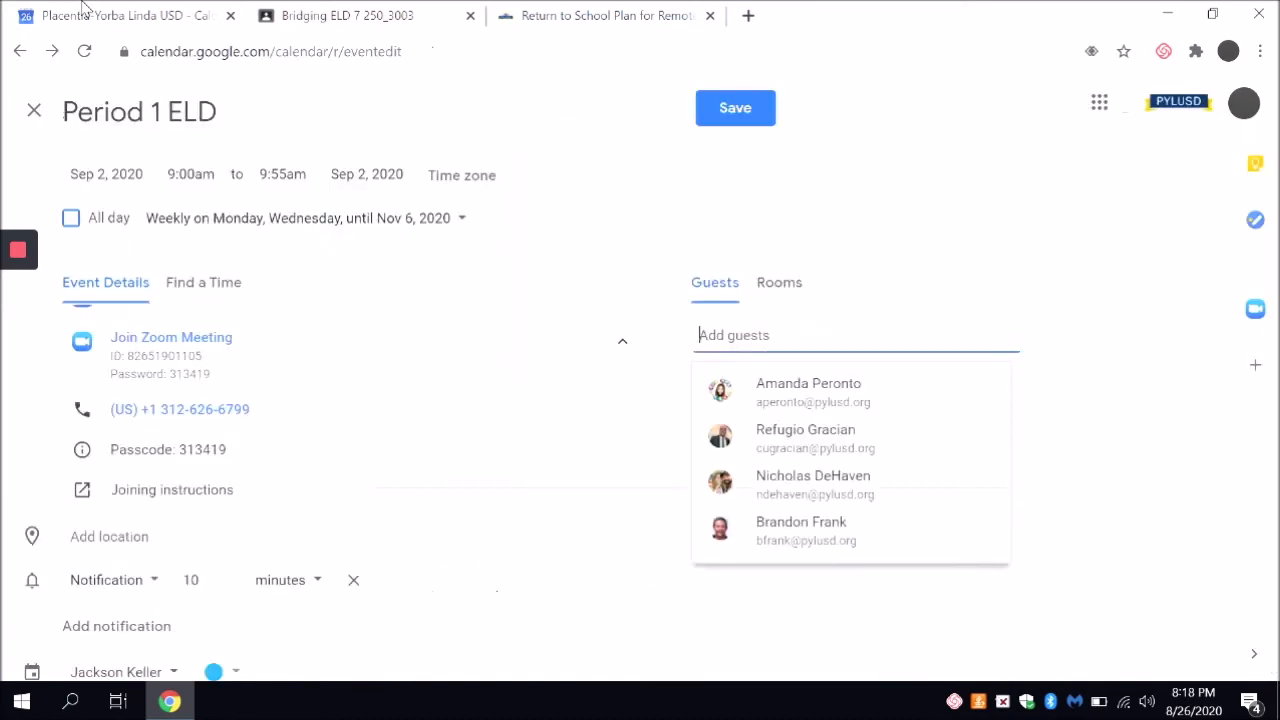
pyautogui.write('bridging')
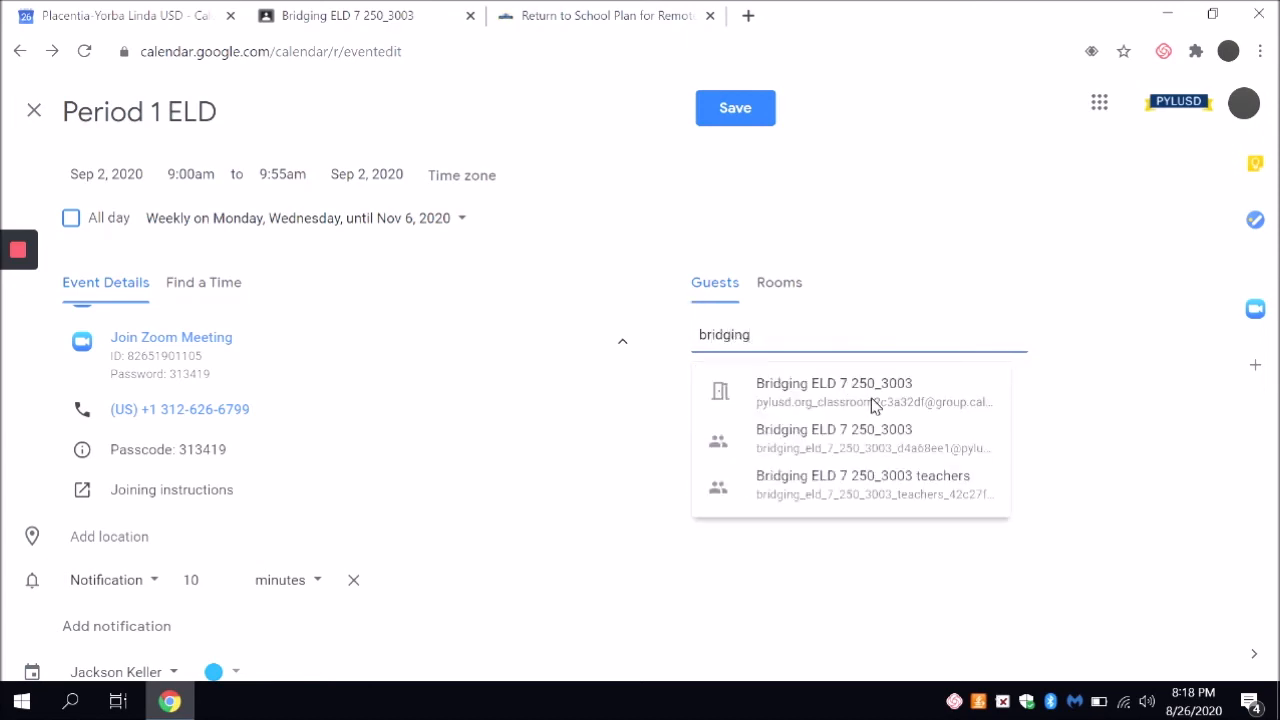
pyautogui.click(838, 392)
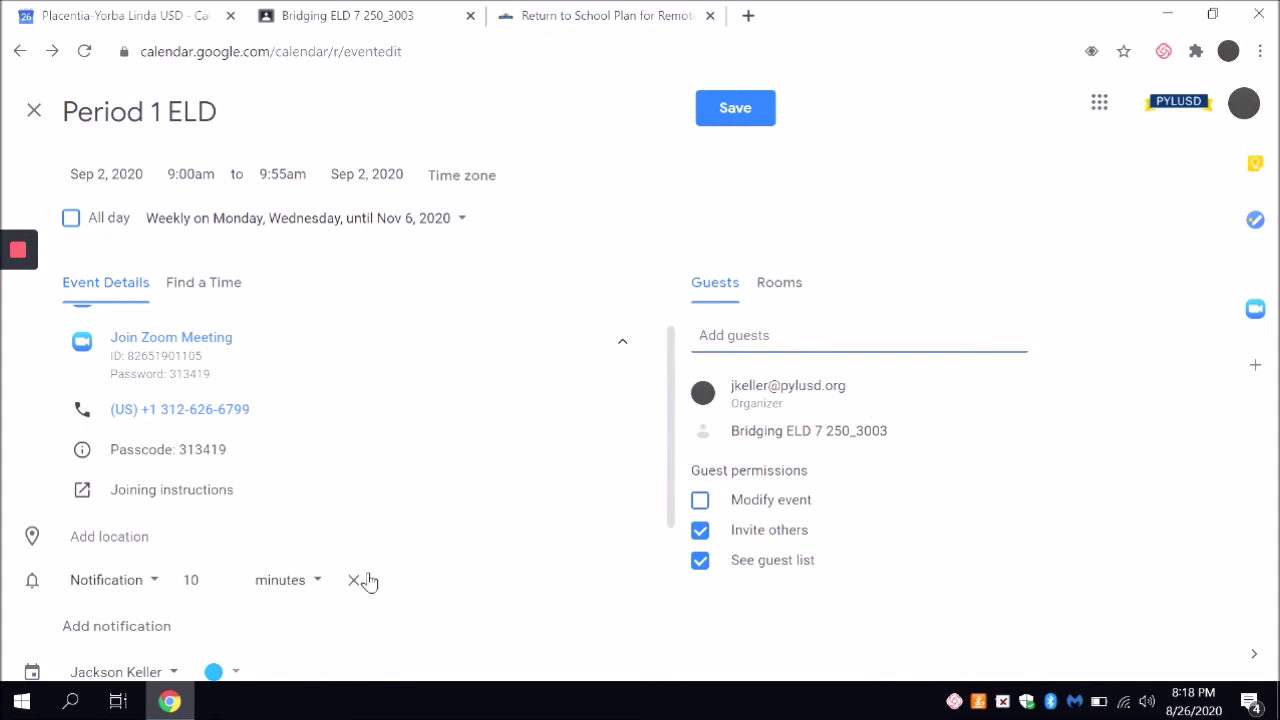
# Step: Save the Period 1 ELD event without sending invitation emails to the guests
pyautogui.scroll(-3, 657, 538)
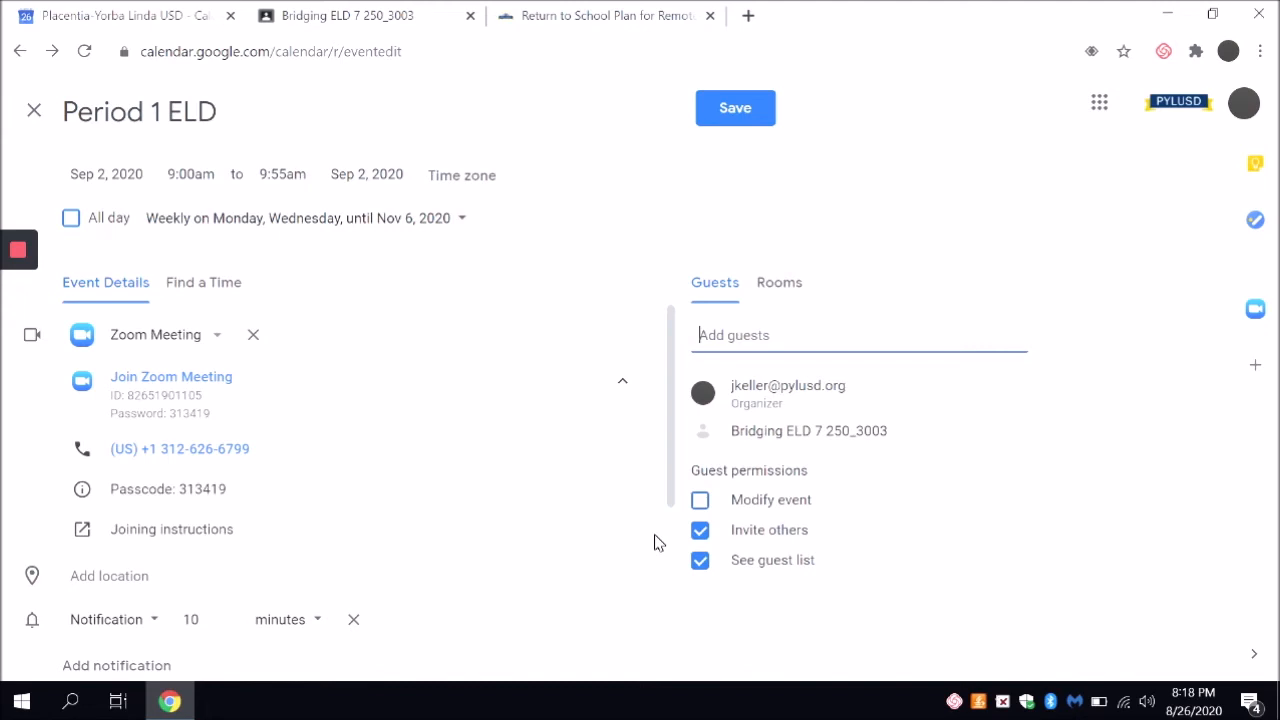
pyautogui.click(712, 118)
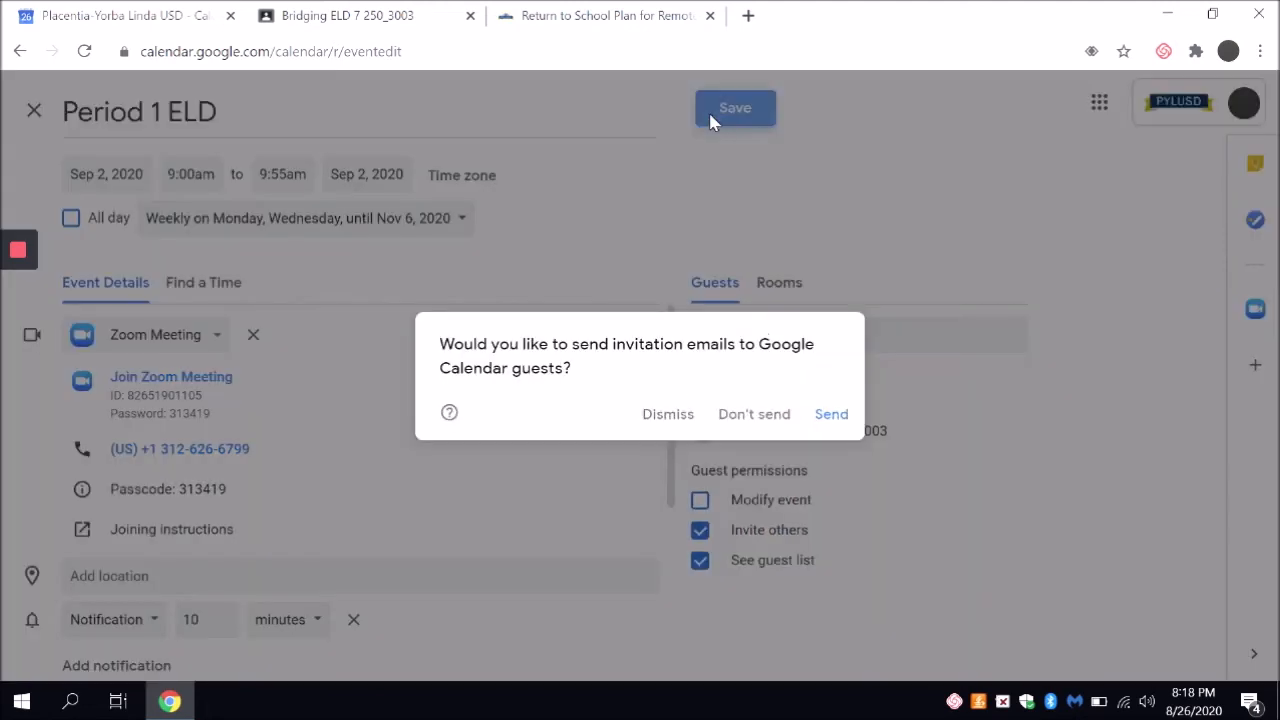
pyautogui.click(756, 420)
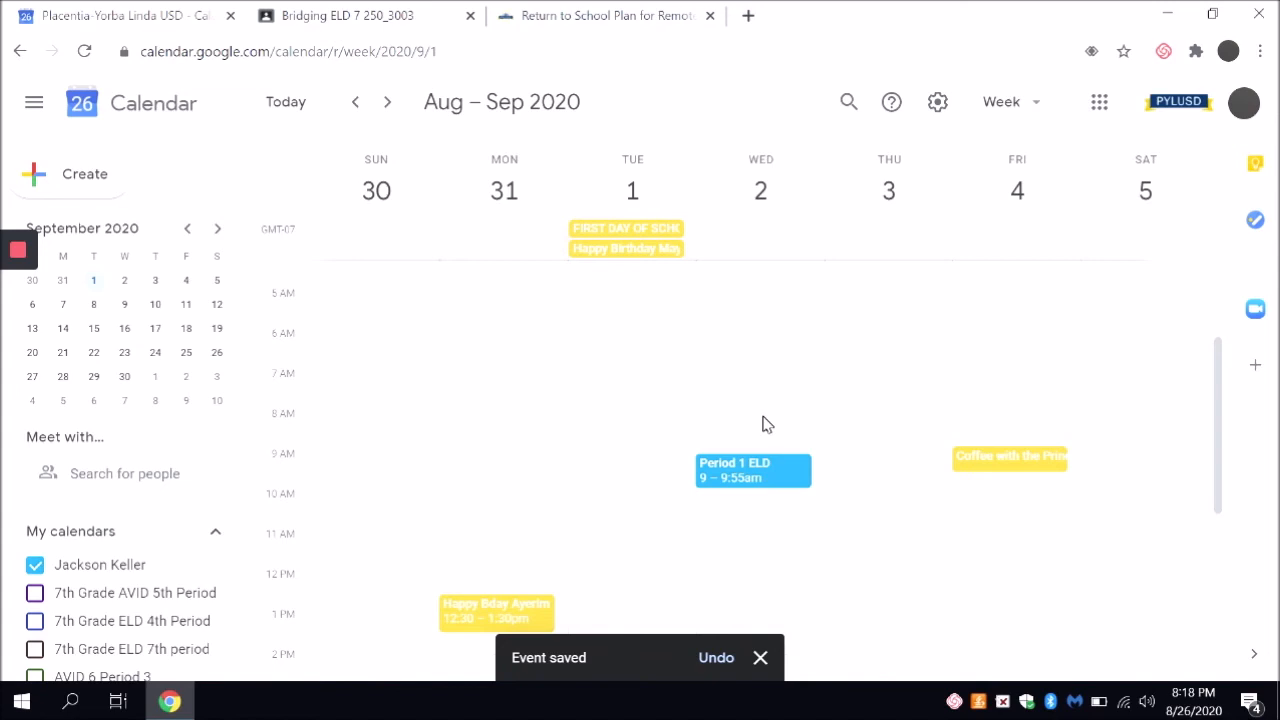
# Step: Examine the details of the class calendar's copy of Period 1 ELD on Wednesday, September 2, and close them
pyautogui.scroll(-1, 763, 417)
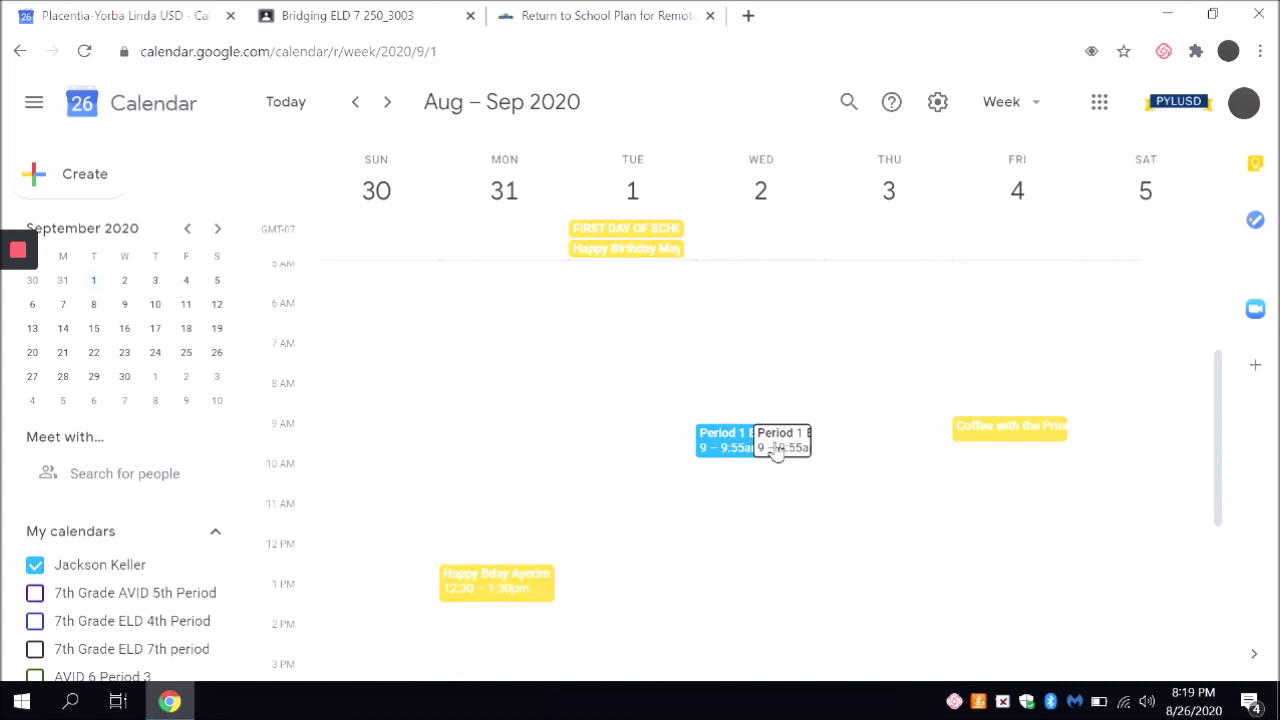
pyautogui.scroll(-1, 776, 450)
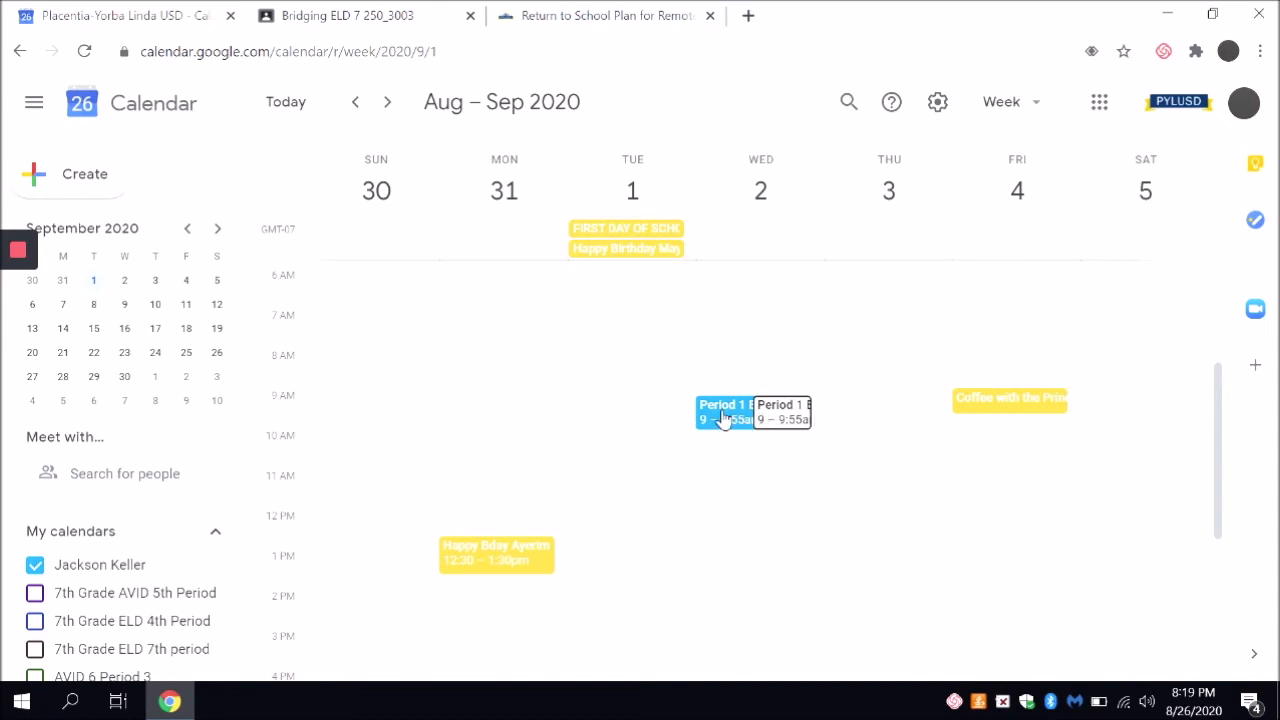
pyautogui.click(784, 411)
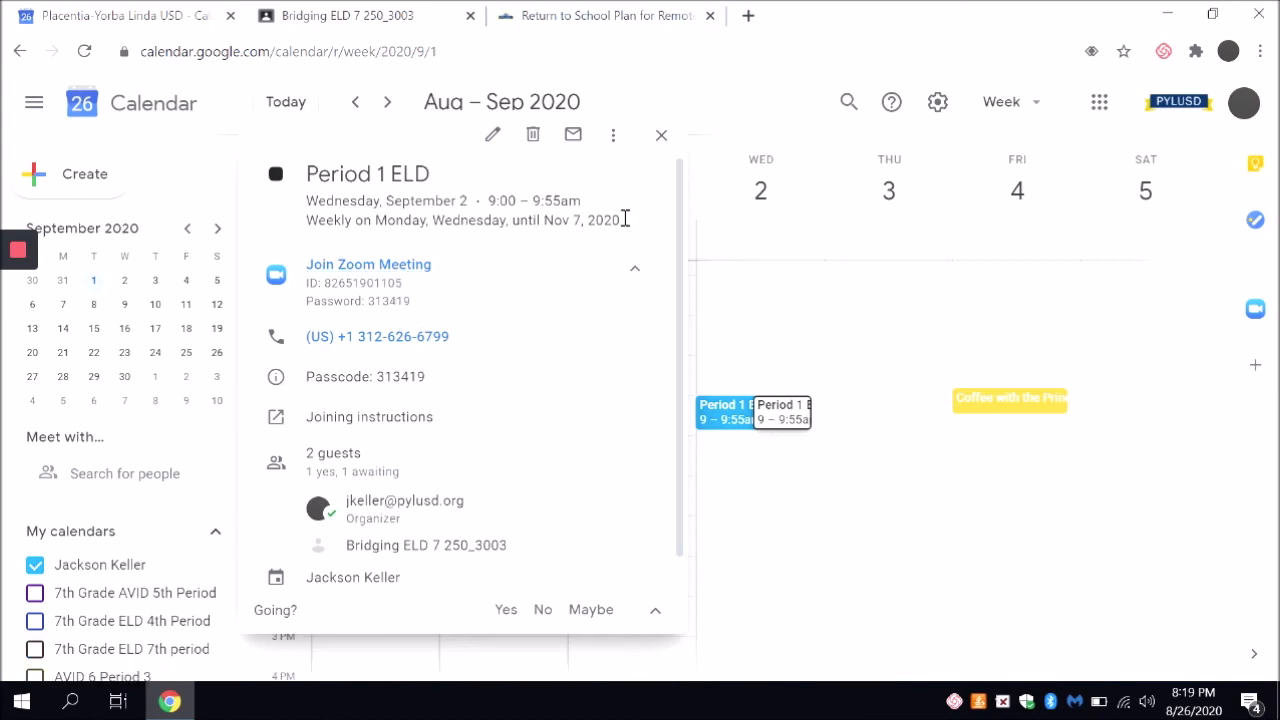
pyautogui.click(663, 140)
pyautogui.scroll(-3, 754, 451)
pyautogui.rightClick(756, 449)
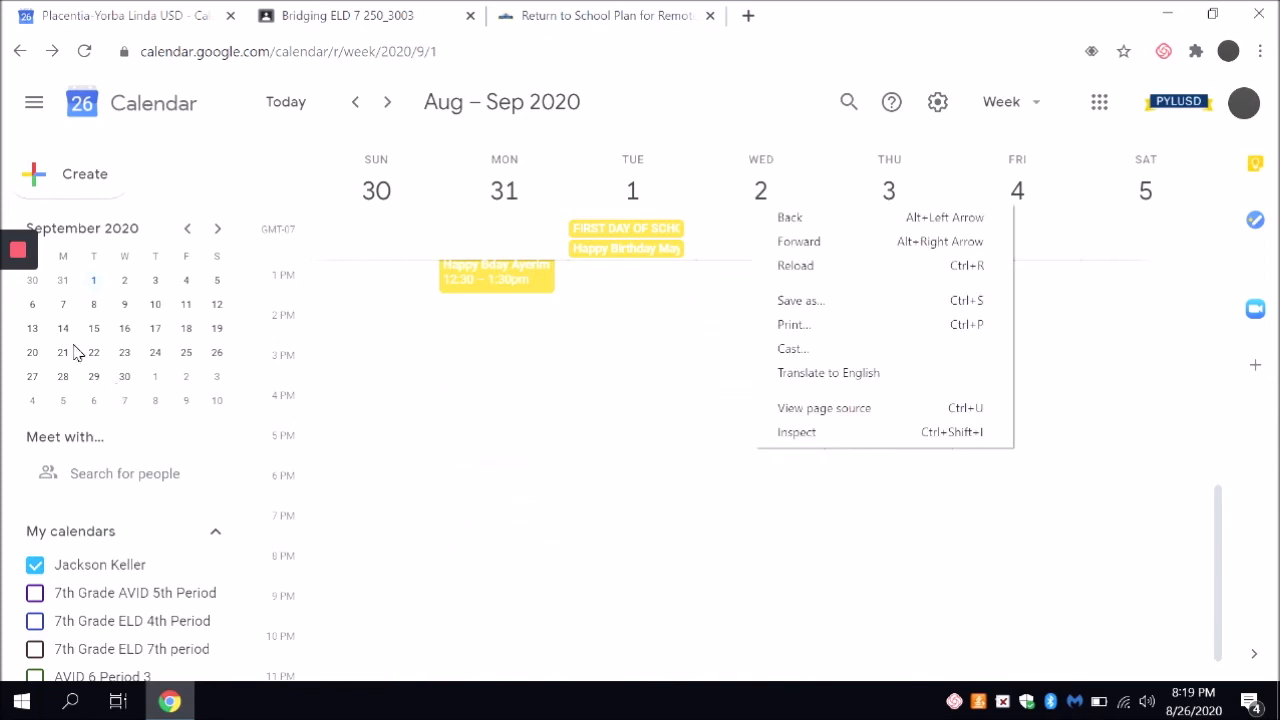
# Step: Delete only the Monday, September 7 (Labor Day) occurrence of Period 1 ELD, without sending cancellation emails to the guests
pyautogui.click(63, 305)
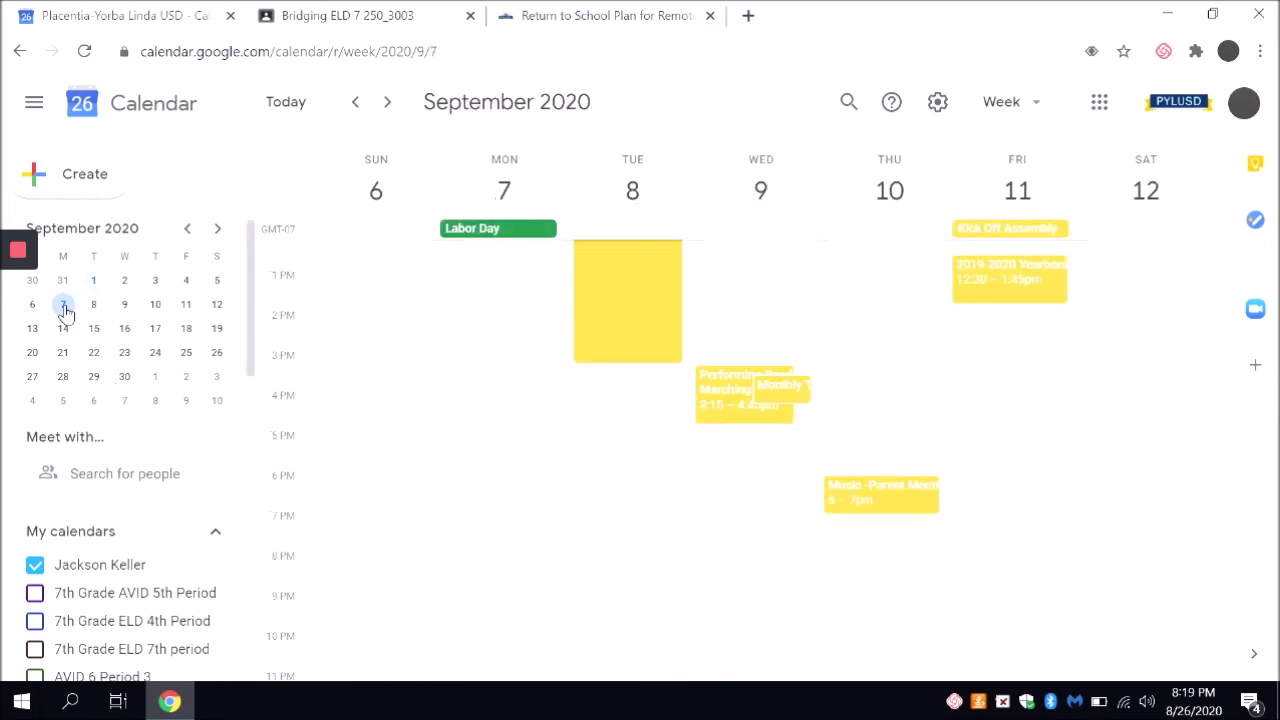
pyautogui.scroll(5, 503, 360)
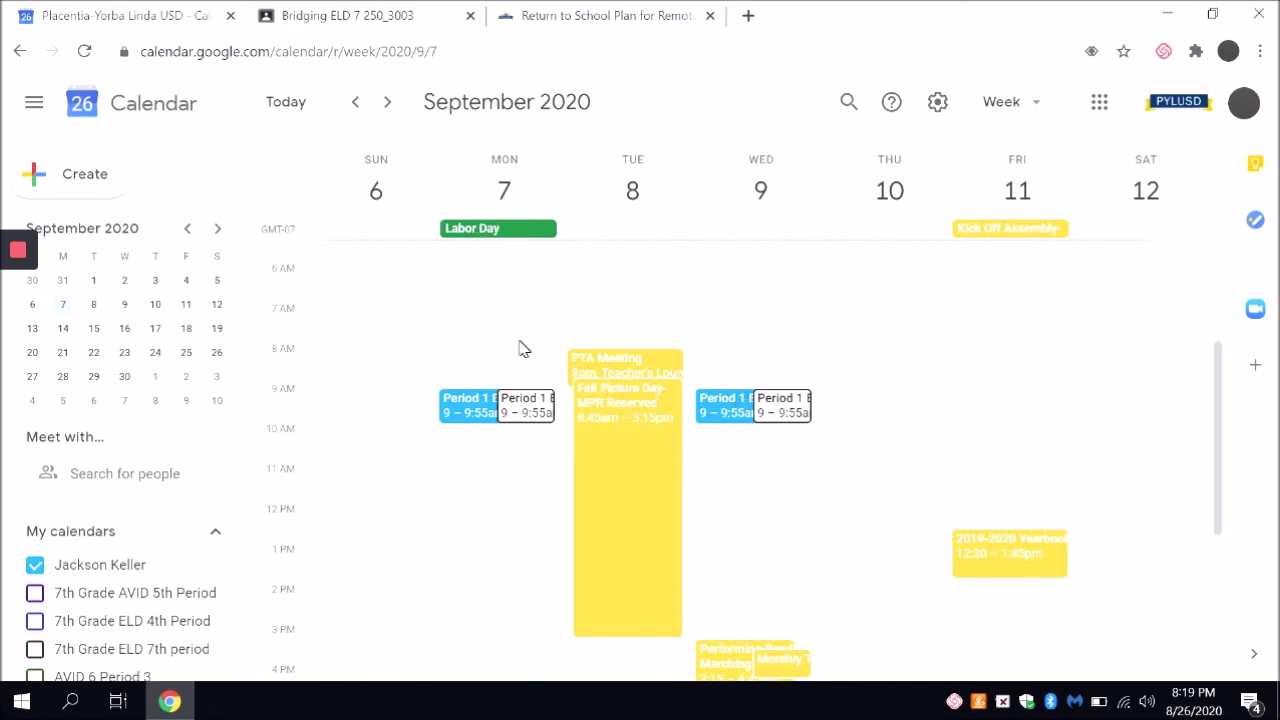
pyautogui.click(484, 408)
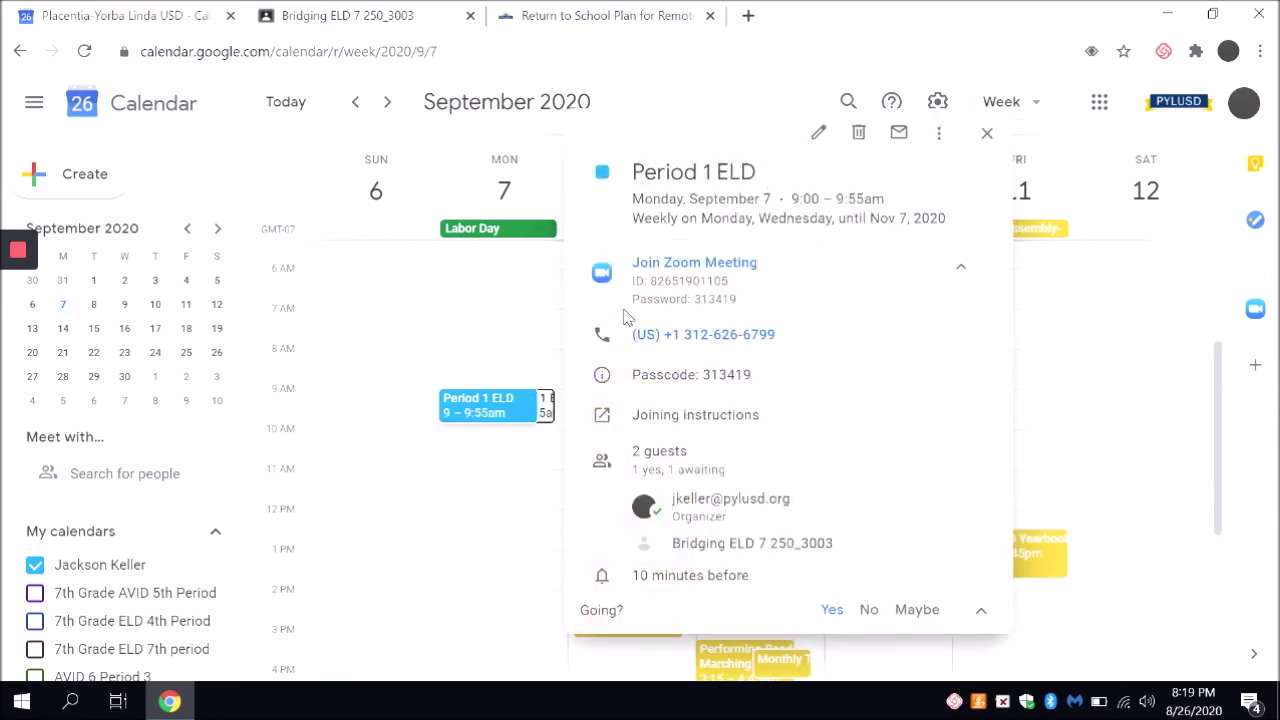
pyautogui.click(819, 132)
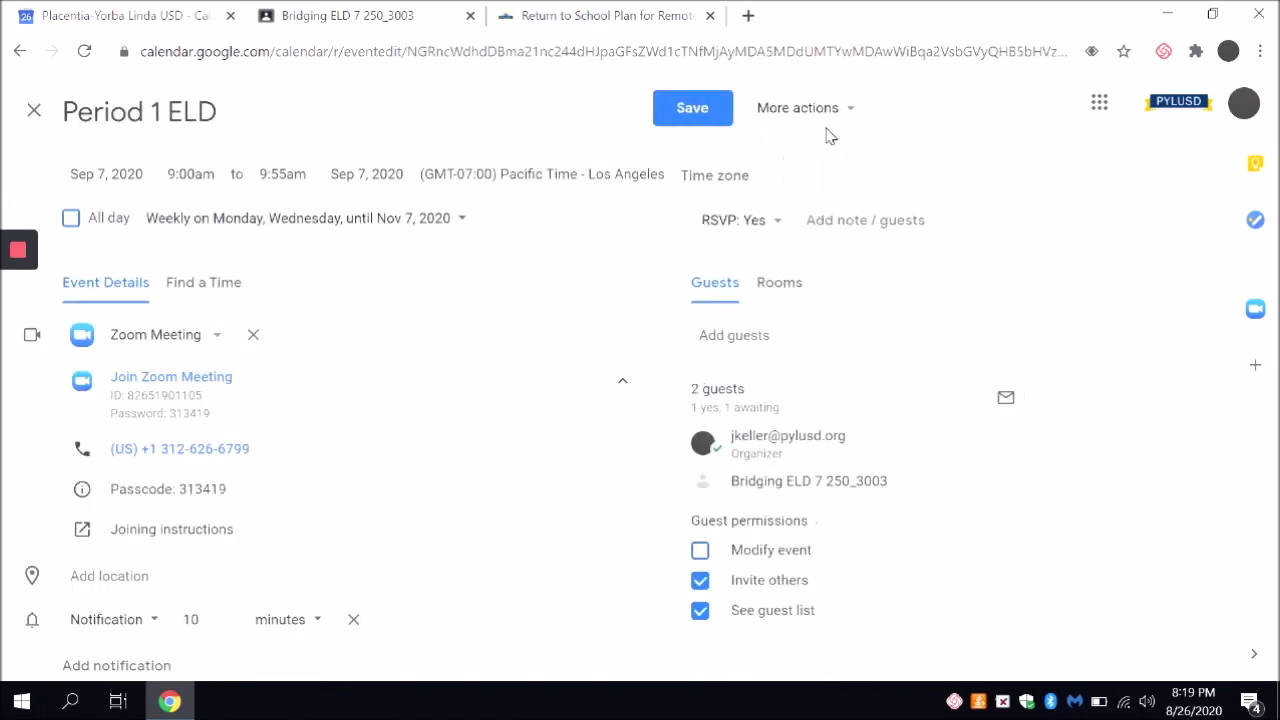
pyautogui.click(811, 112)
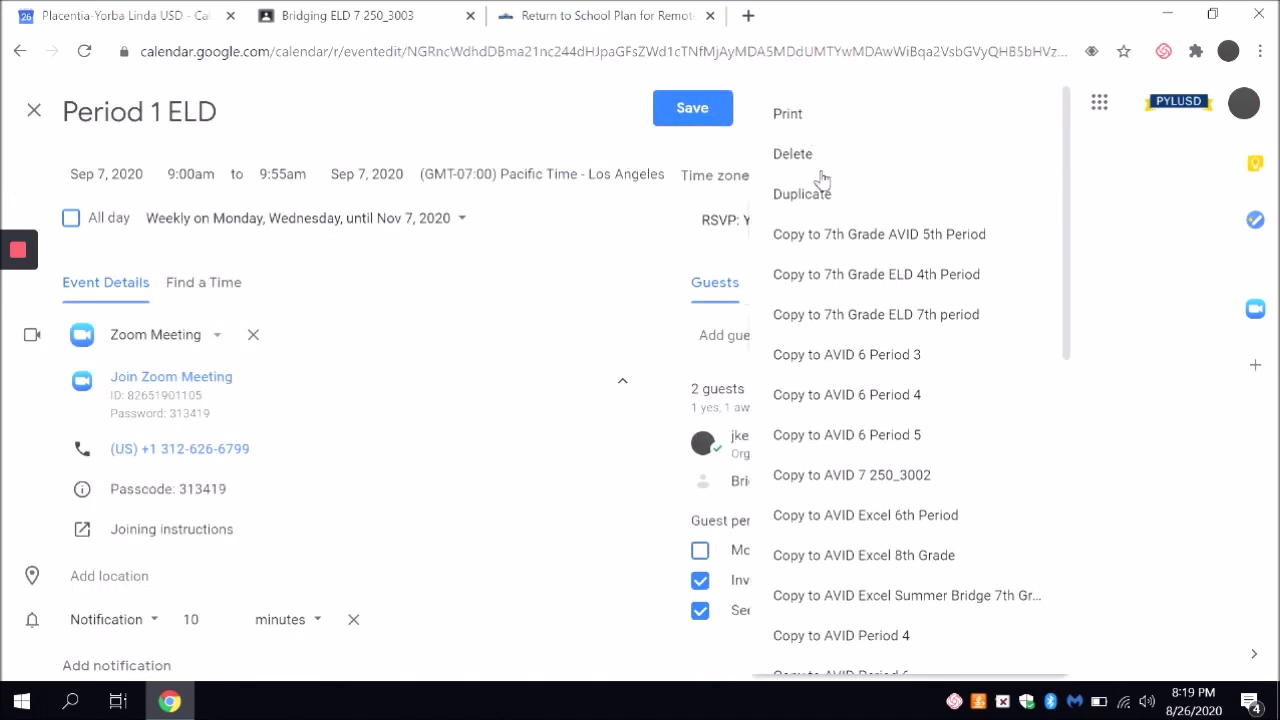
pyautogui.click(821, 163)
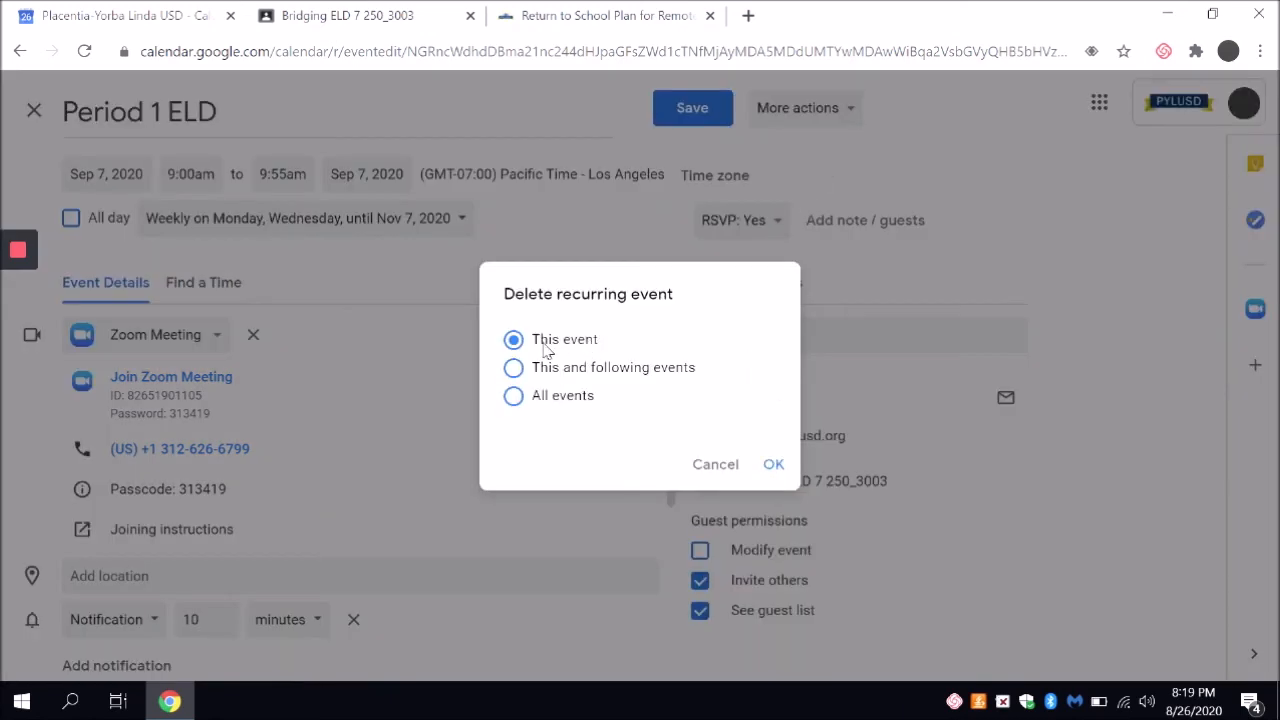
pyautogui.click(774, 466)
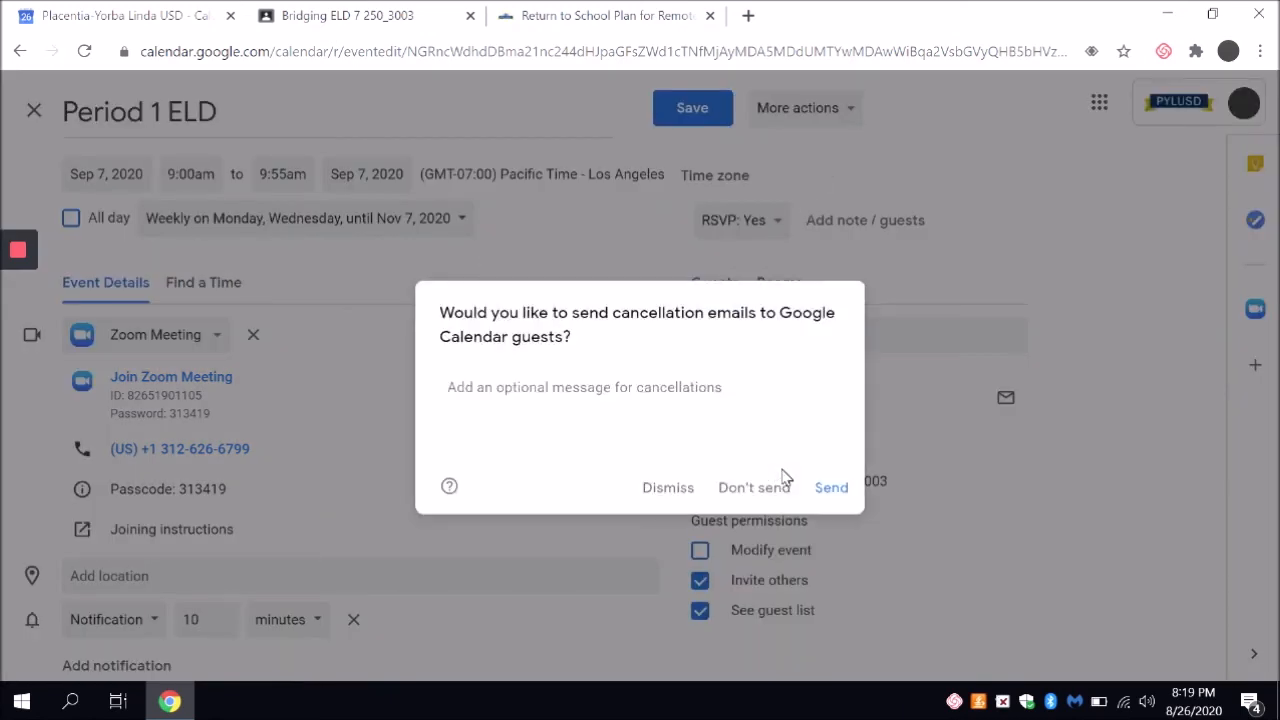
pyautogui.click(741, 489)
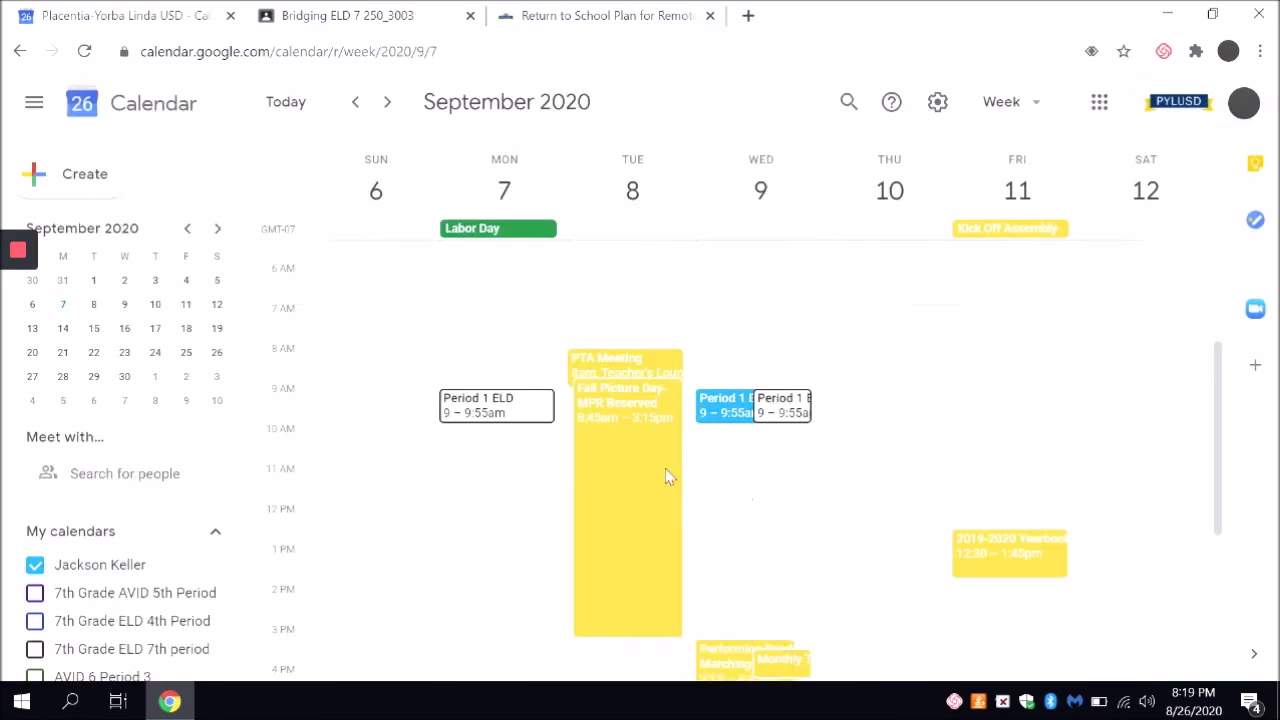
# Step: Check the Period 1 ELD meetings in the weeks of September 7 and 14 against the district's middle school remote learning schedule
pyautogui.scroll(-3, 640, 425)
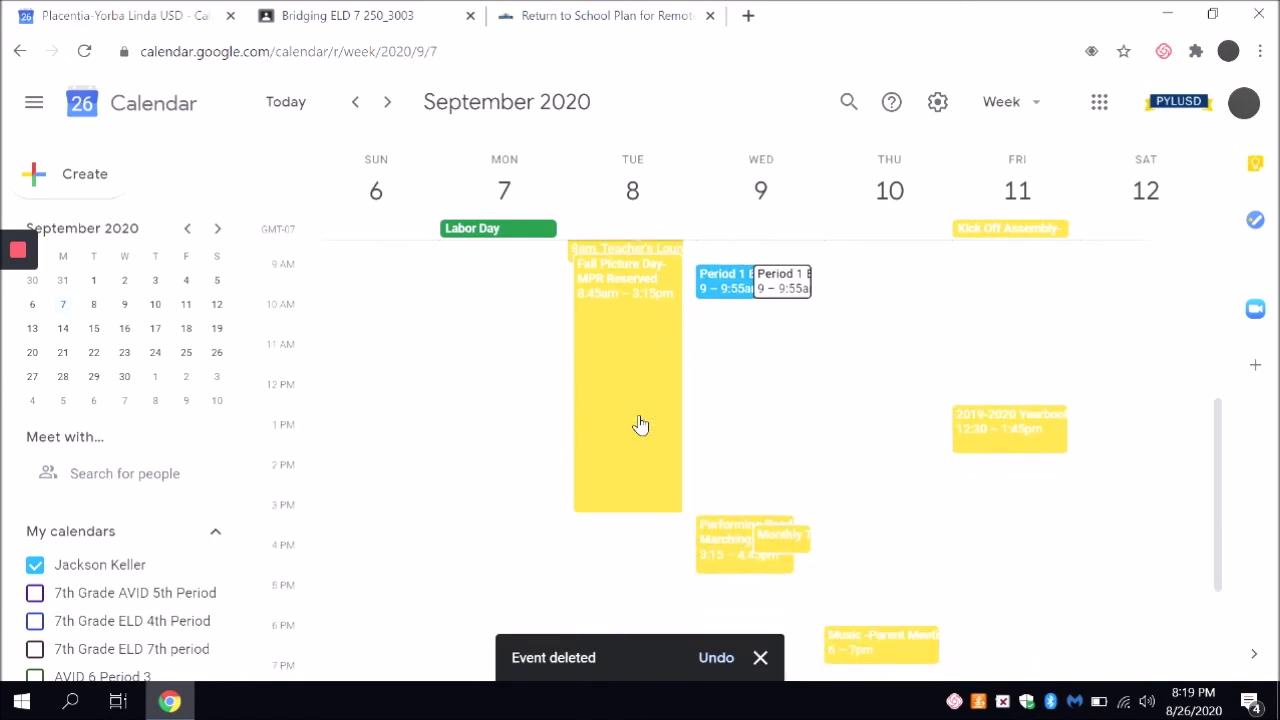
pyautogui.scroll(1, 640, 425)
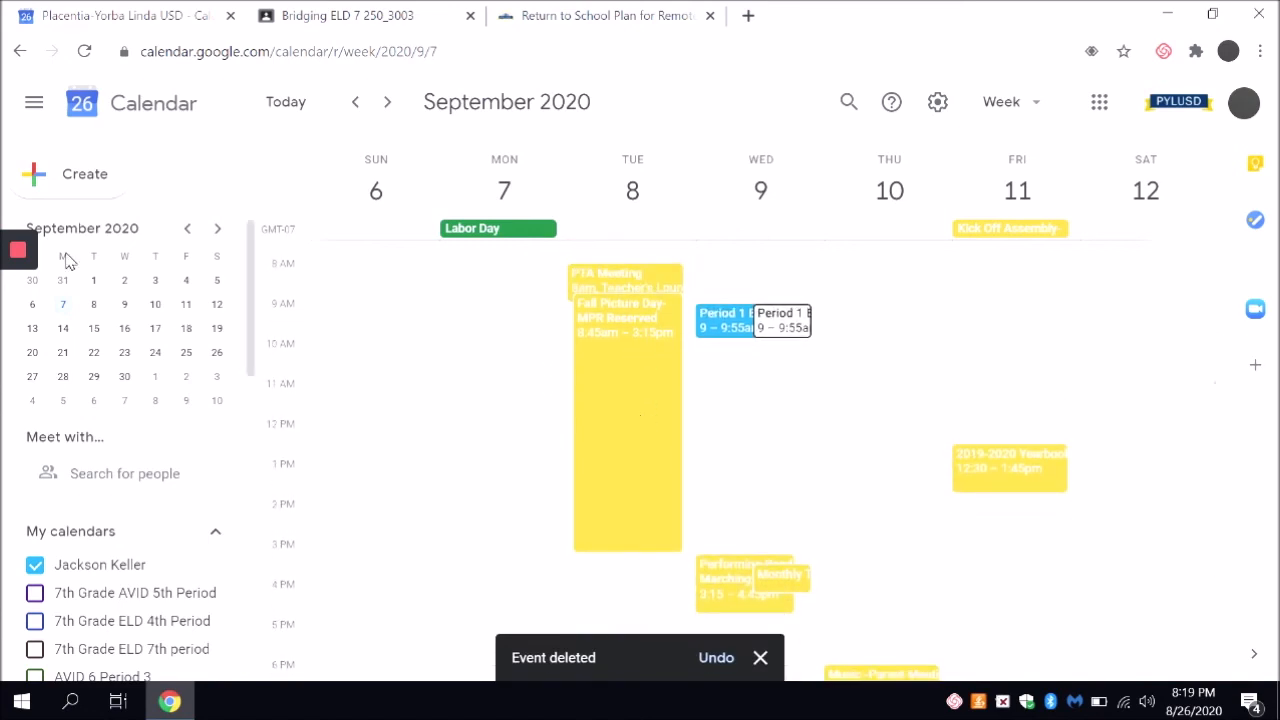
pyautogui.click(63, 329)
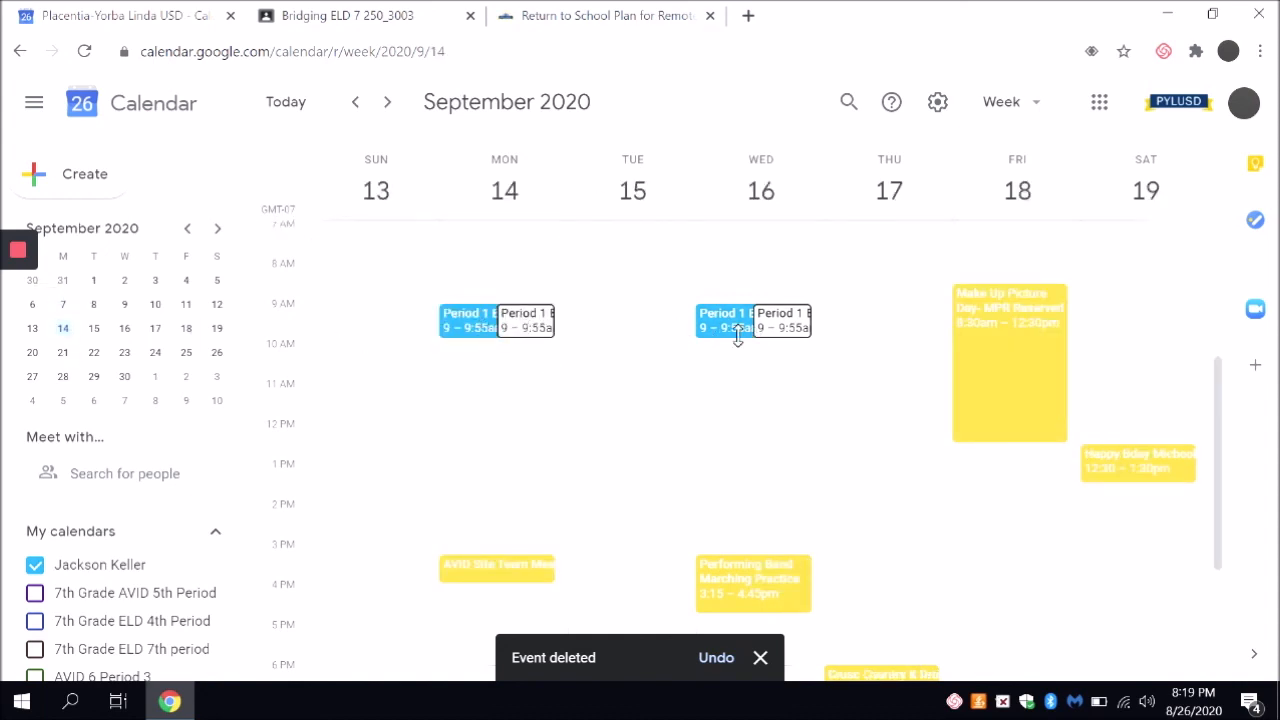
pyautogui.scroll(3, 737, 343)
pyautogui.scroll(1, 737, 343)
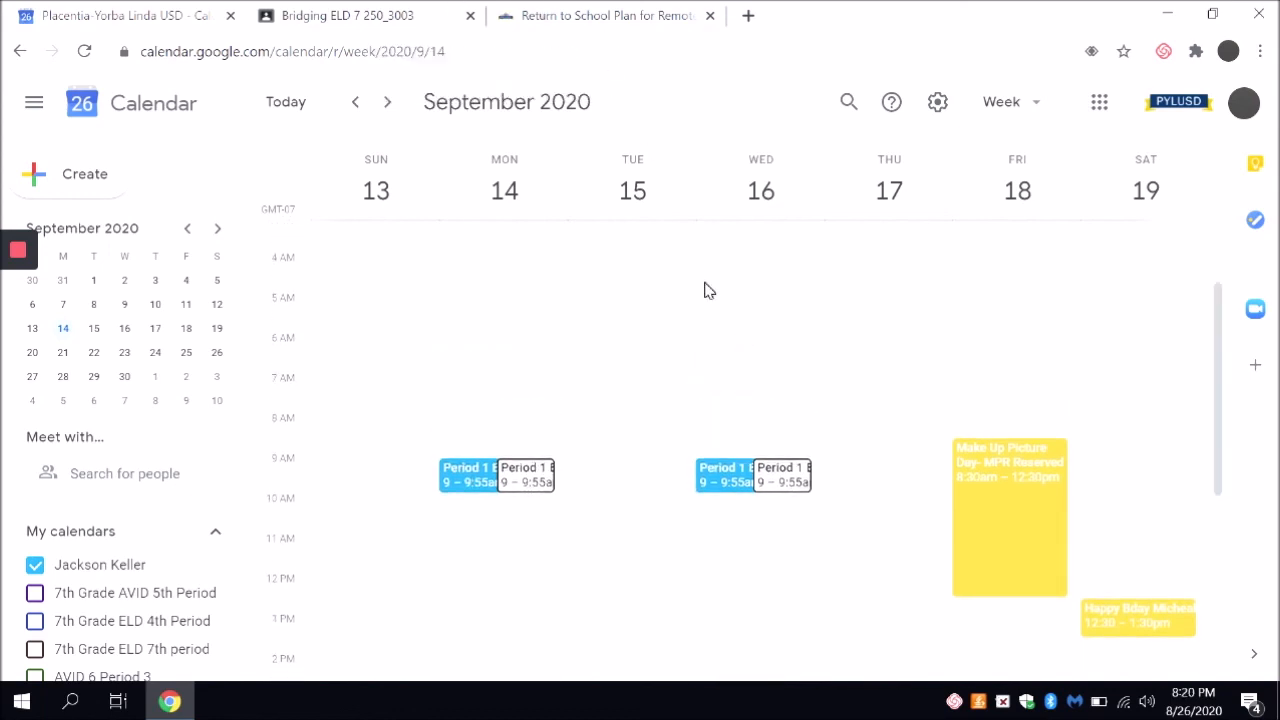
pyautogui.click(617, 13)
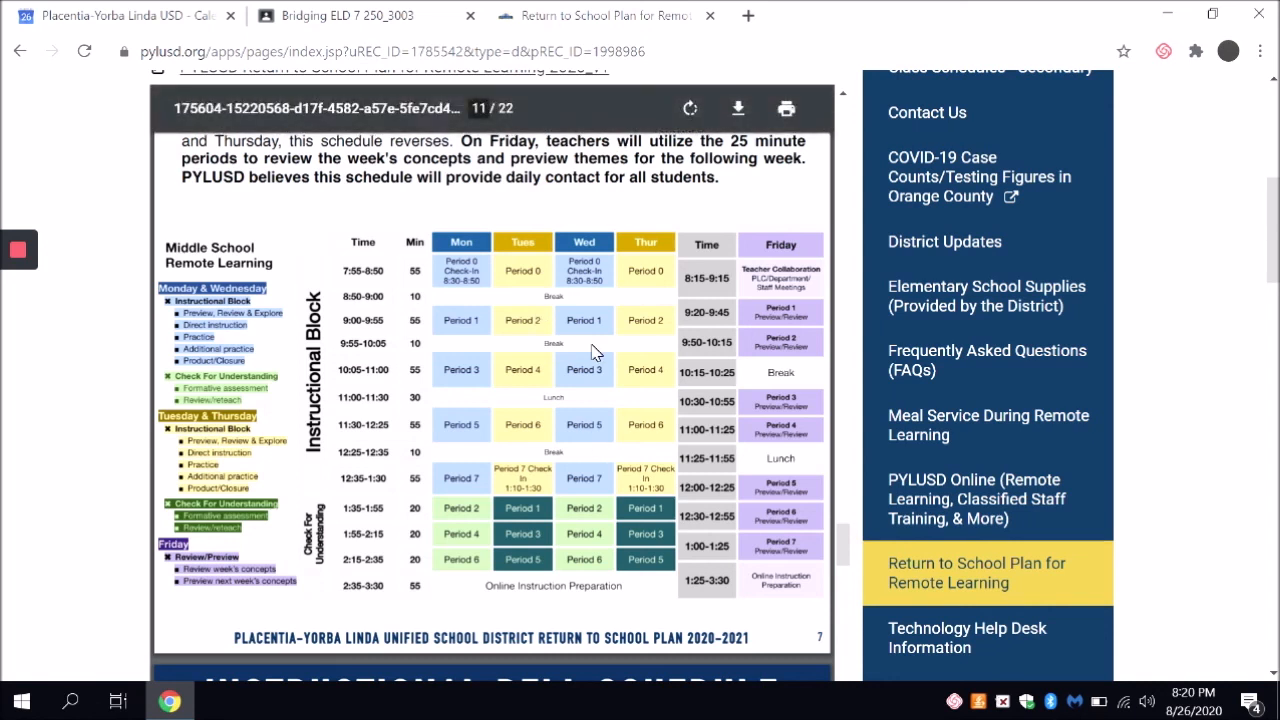
pyautogui.click(100, 10)
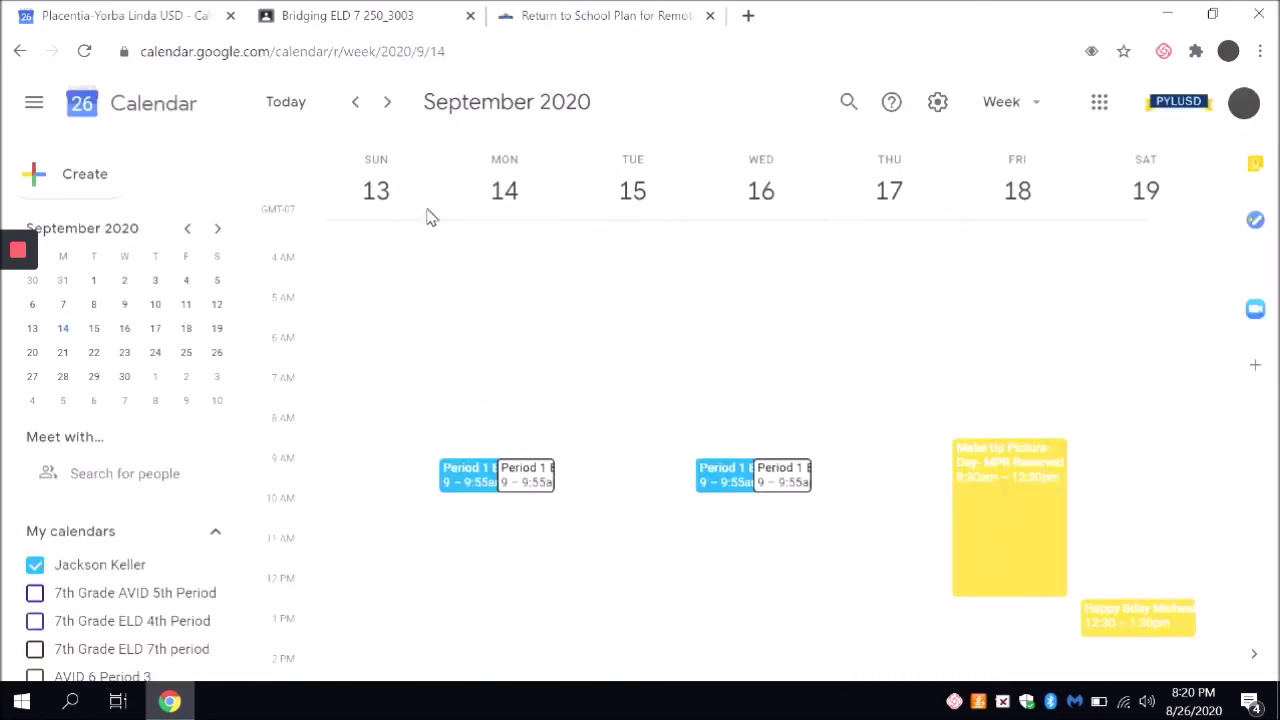
pyautogui.click(1167, 14)
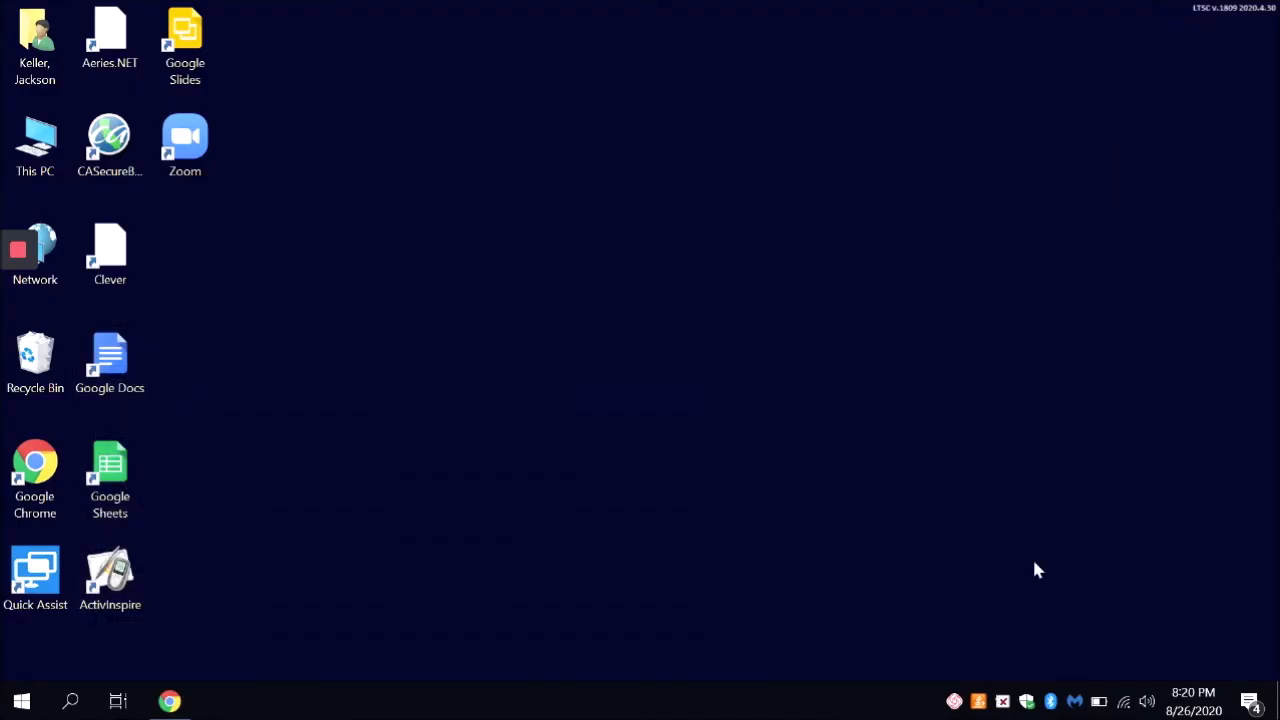
pyautogui.click(958, 699)
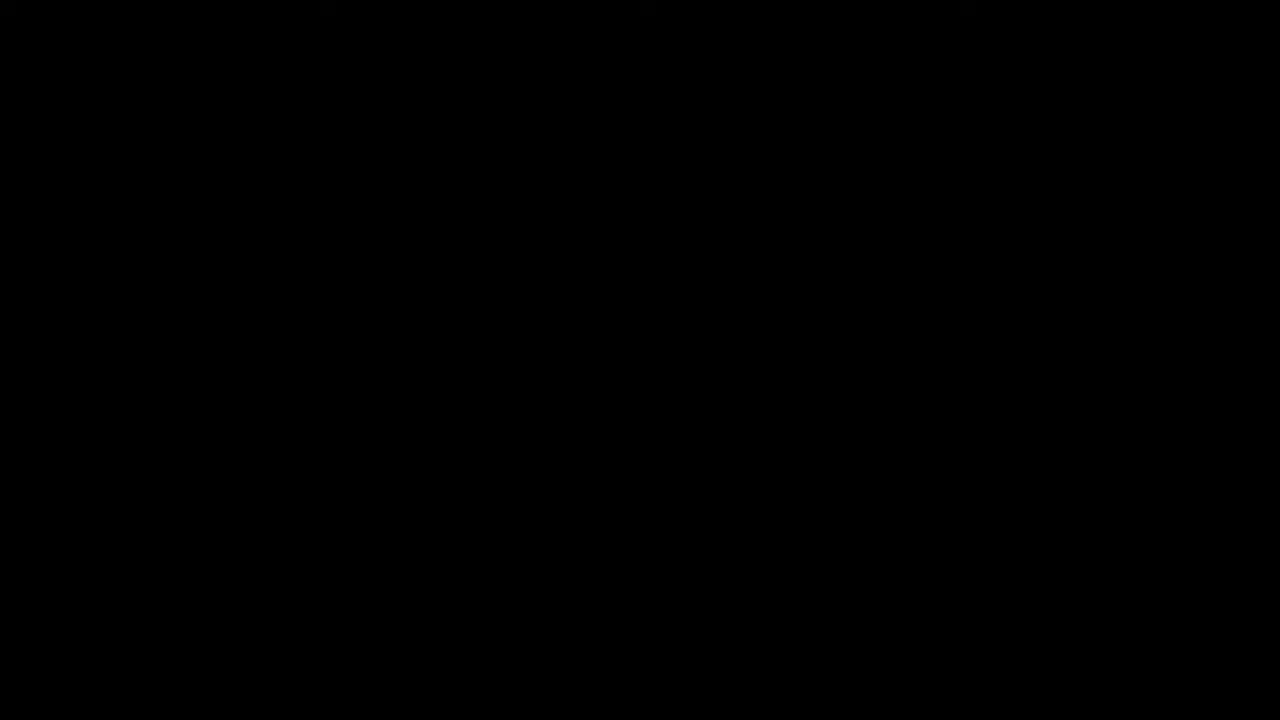